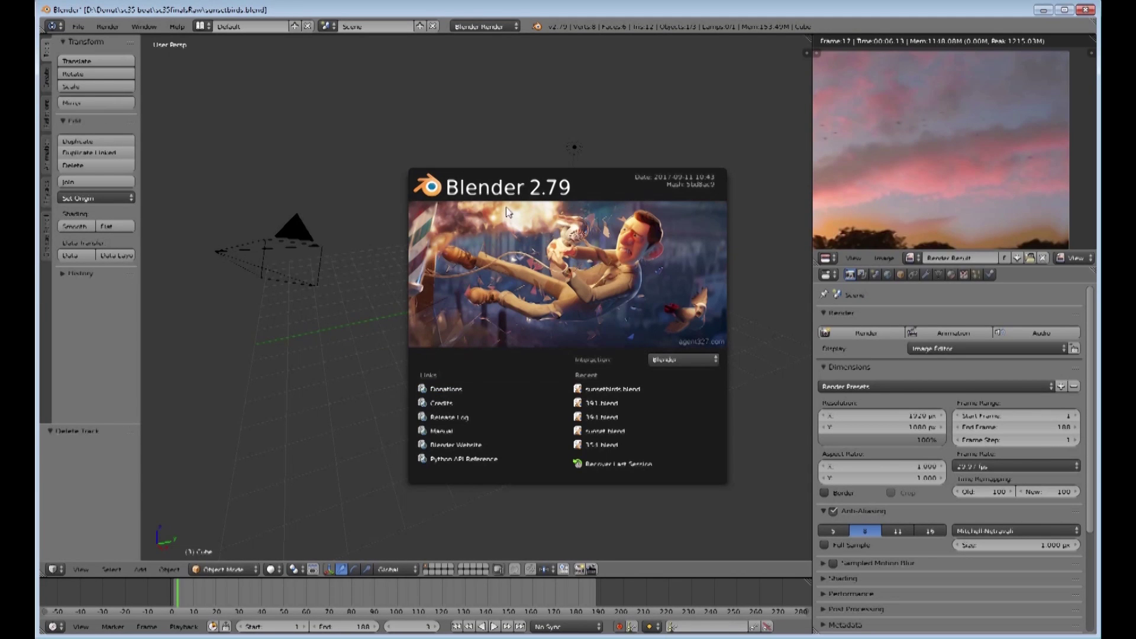
Step: Close the splash screen, then zoom and center the sunset render in its preview panel
click(350, 318)
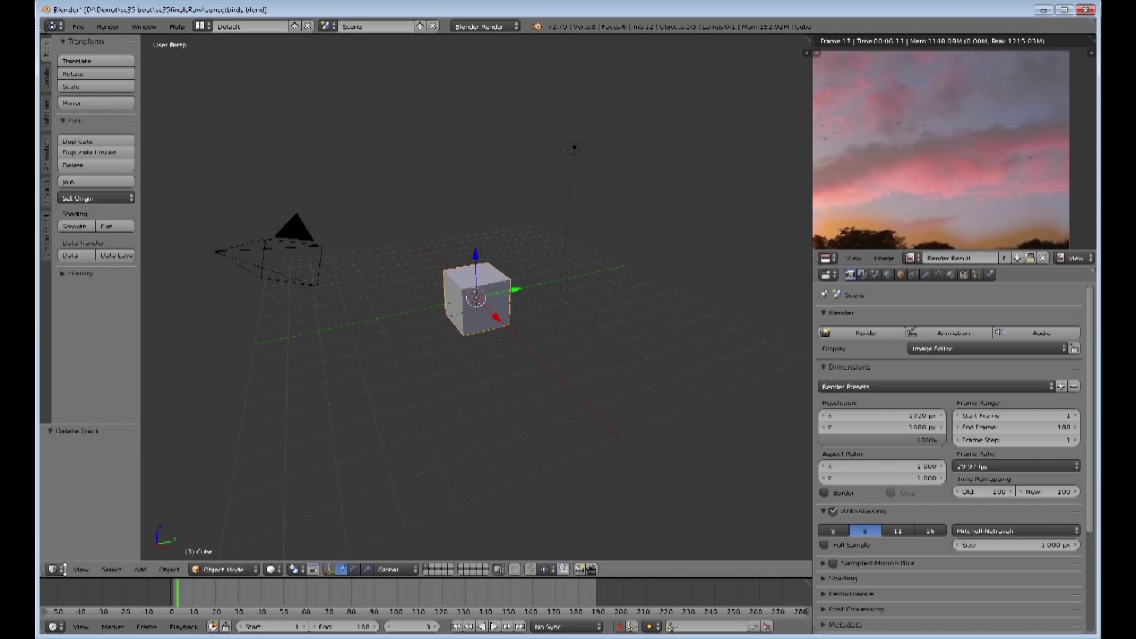
scroll(920, 136, up, 1)
scroll(973, 134, down, 4)
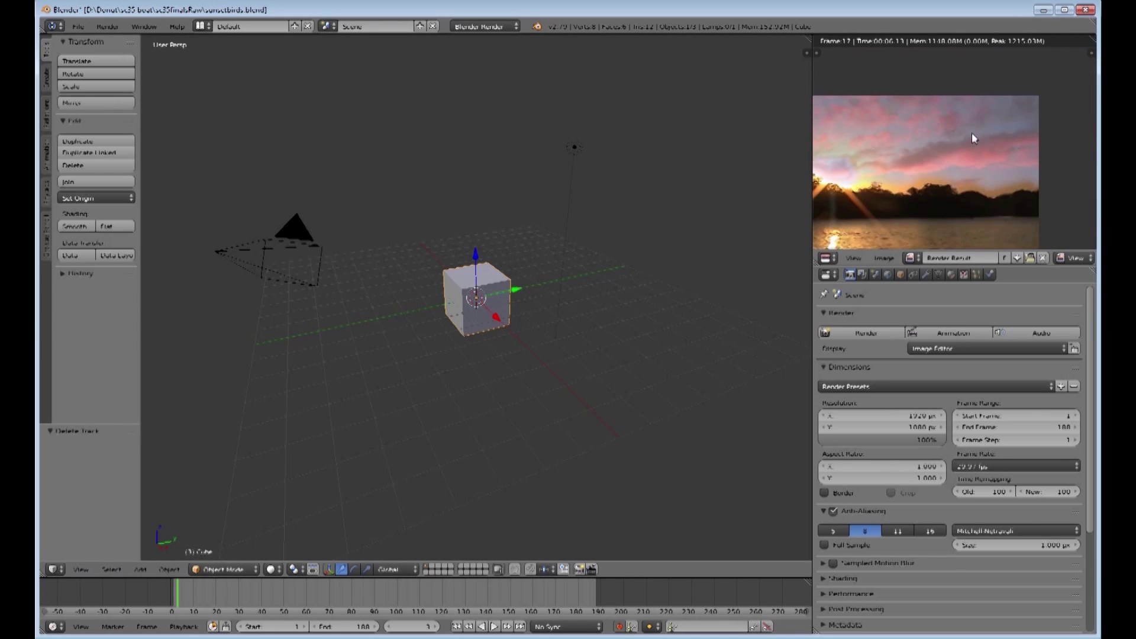
middle_drag(919, 157, 938, 147)
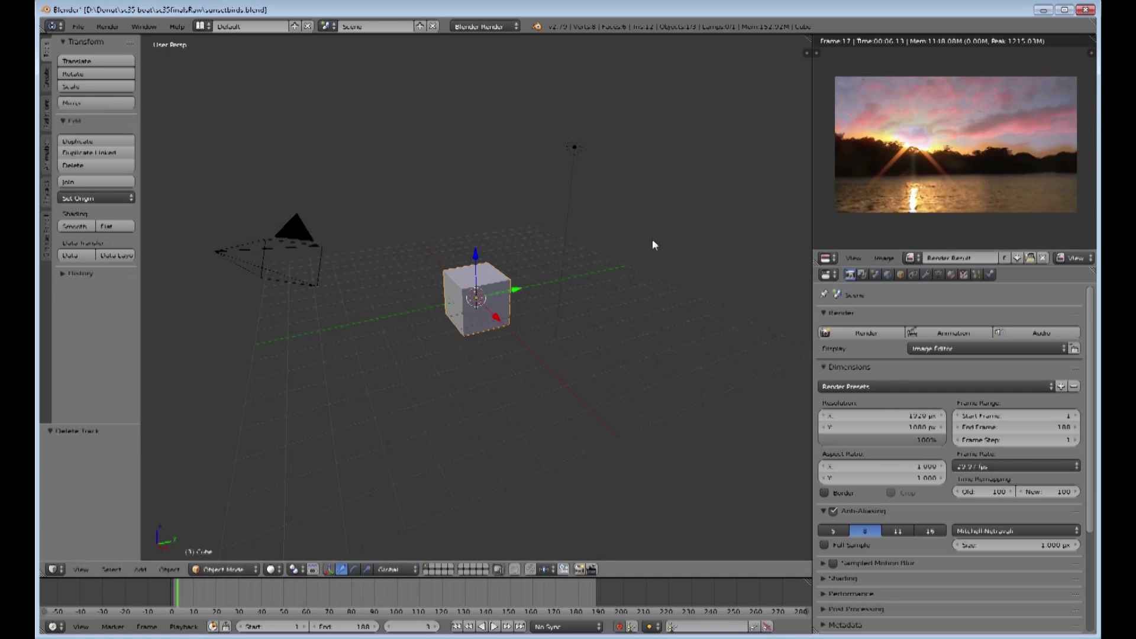
click(55, 570)
Step: Show the sunset footage in the Movie Clip Editor, play it with Alt+A, and scrub back to an early frame
click(62, 454)
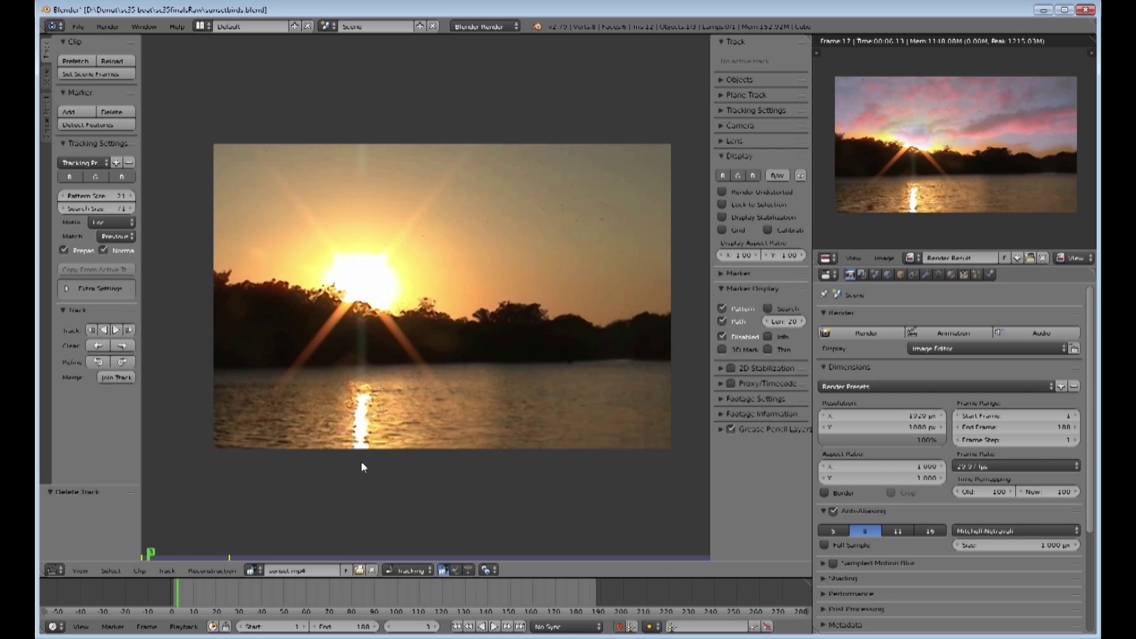
key(alt+a)
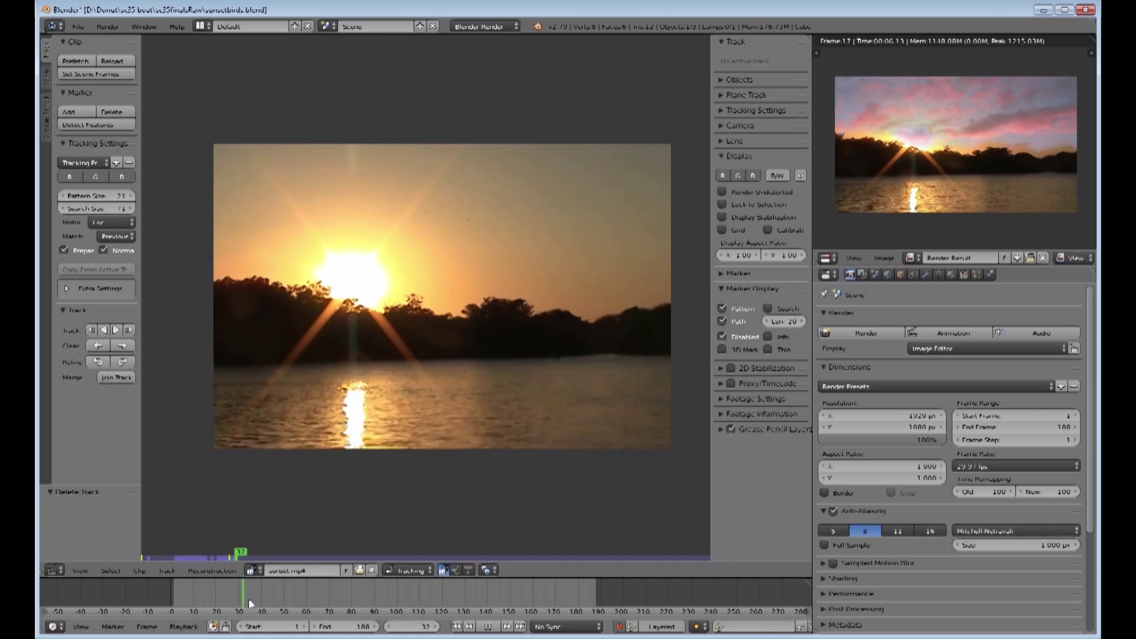
drag(249, 604, 198, 598)
key(alt+a)
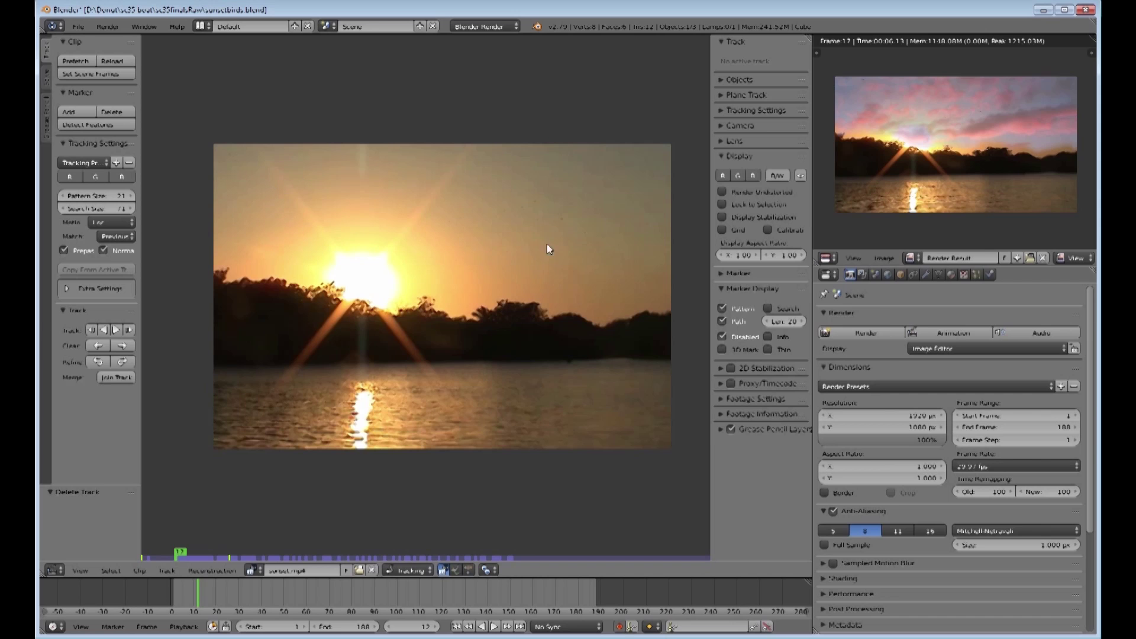
mouse_move(199, 593)
mouse_down()
mouse_move(183, 593)
mouse_move(197, 594)
mouse_up()
click(254, 570)
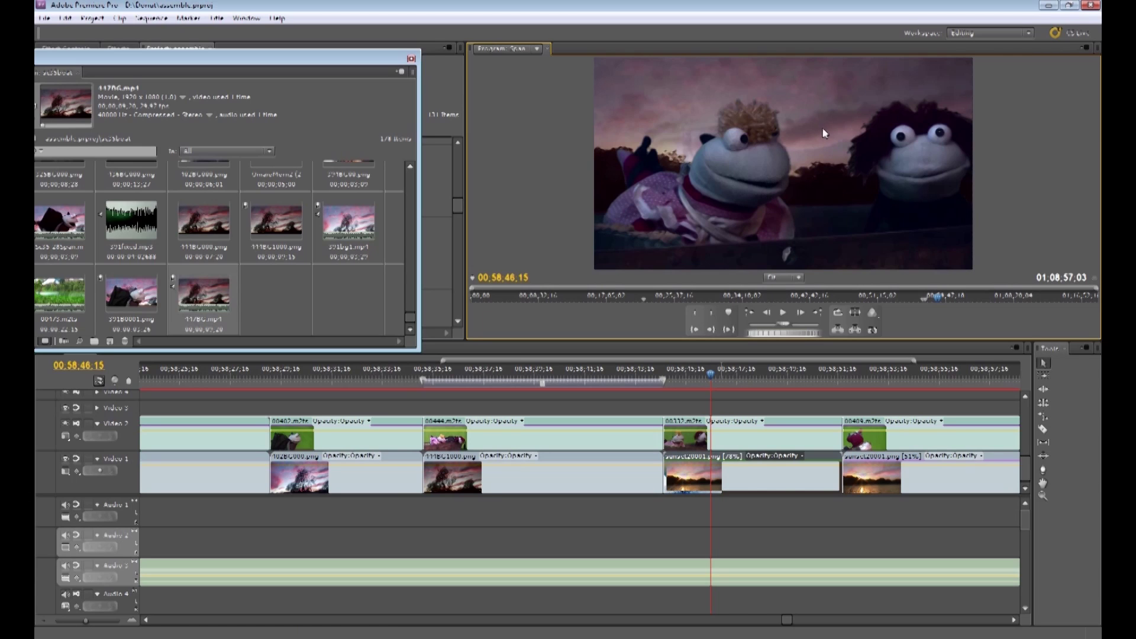
click(300, 377)
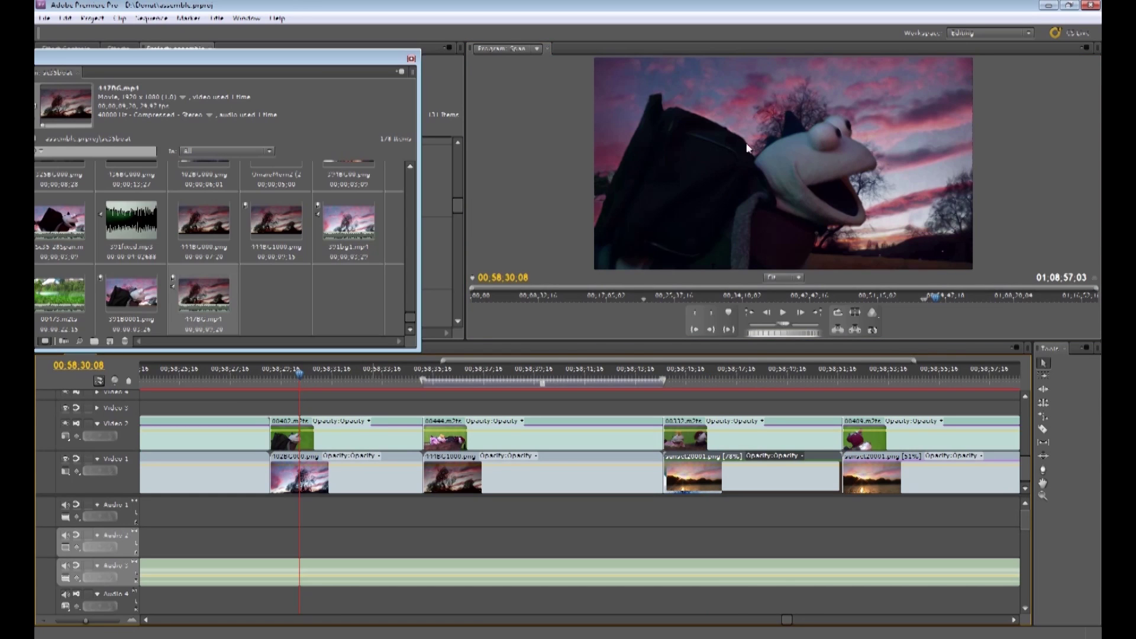
click(883, 128)
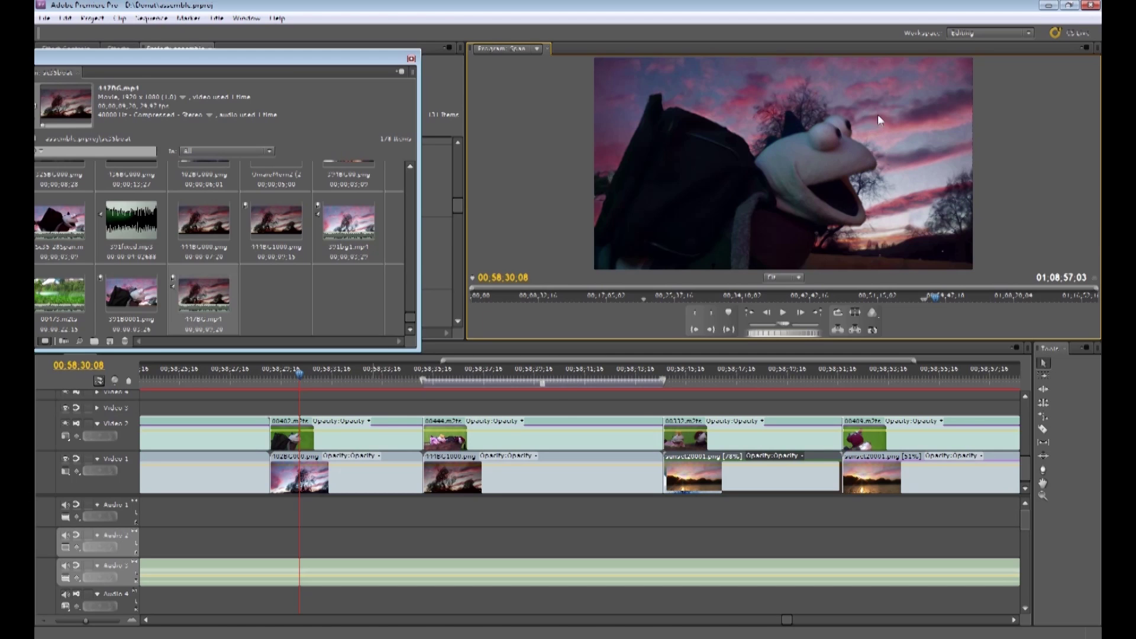
click(708, 371)
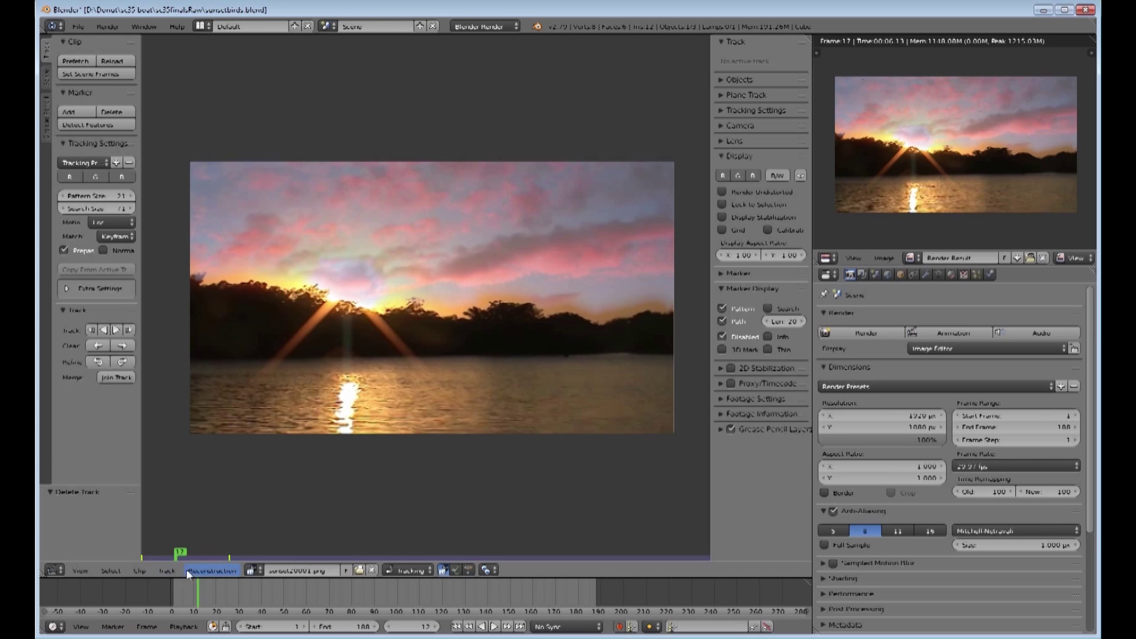
Step: Load the sunsetKeybase0001.png clip and fit it in view
click(262, 573)
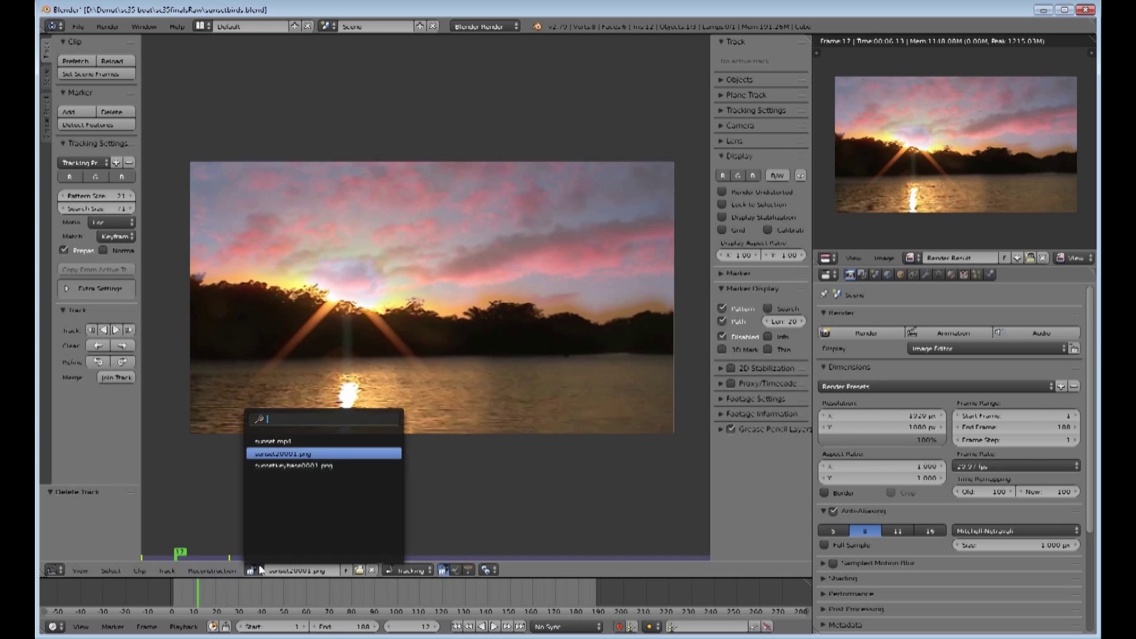
click(288, 468)
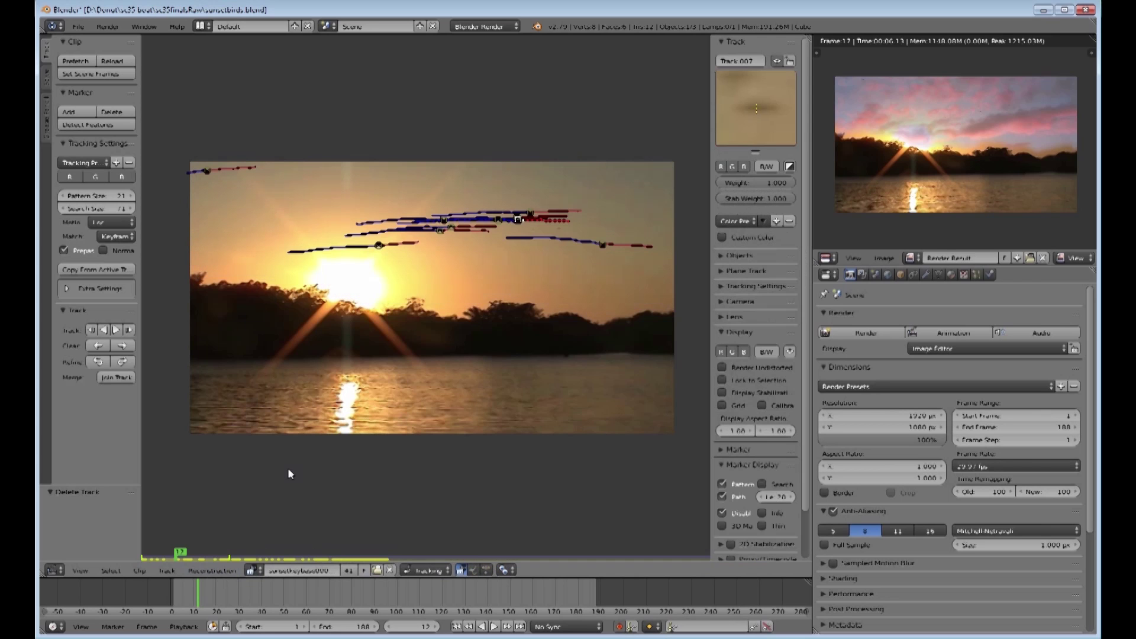
scroll(542, 215, up, 3)
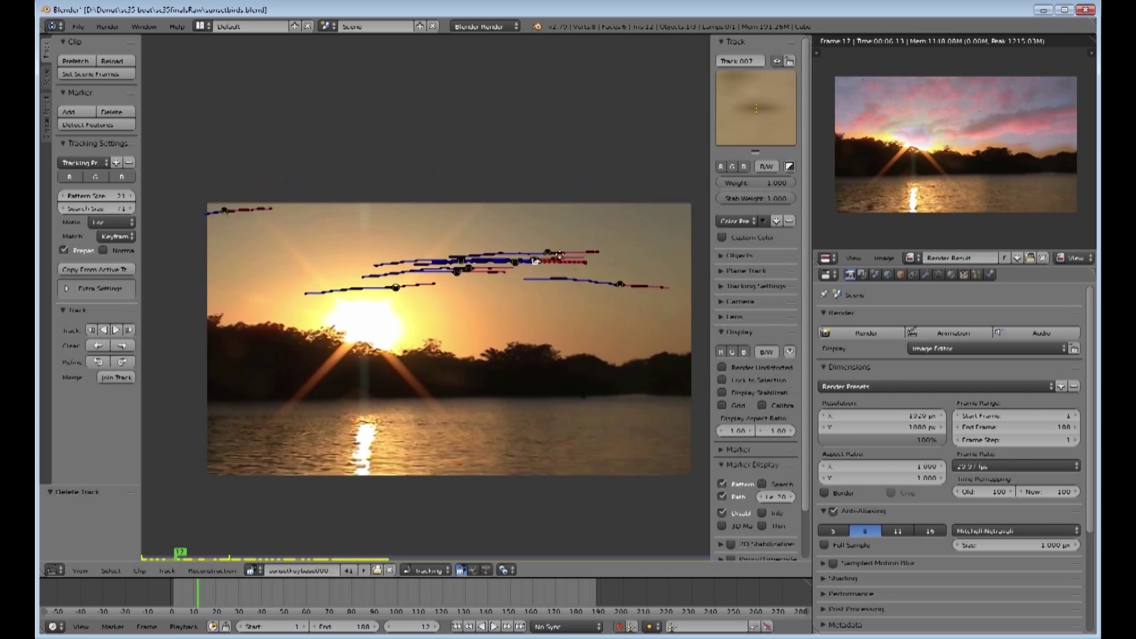
key(Home)
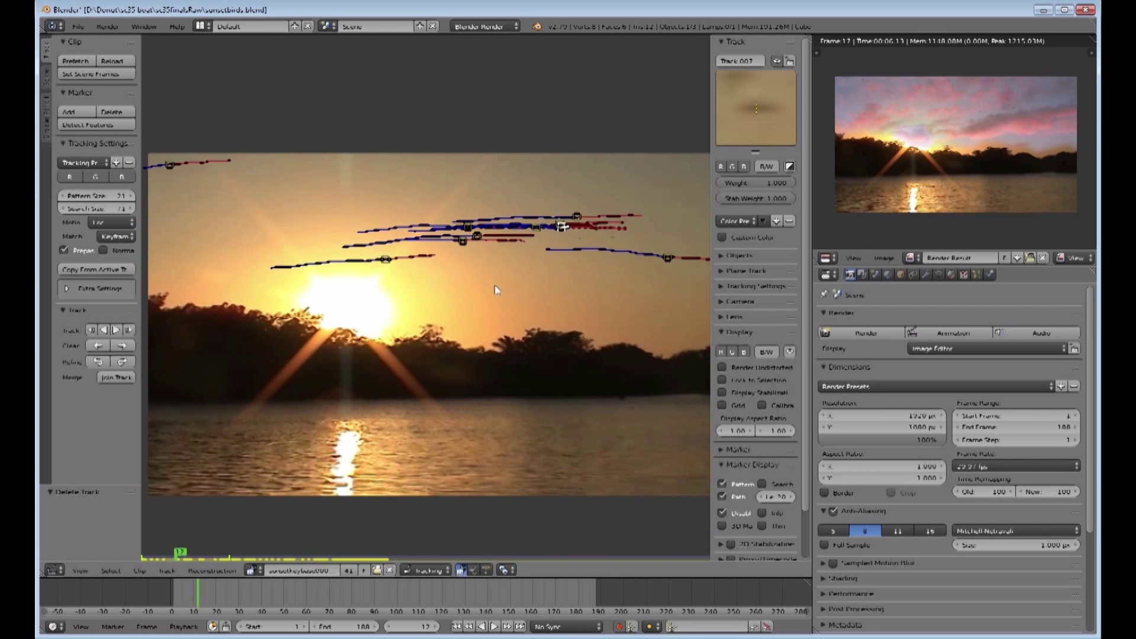
Step: Zoom and pan across the clip to inspect the bird tracking paths
scroll(609, 236, up, 3)
key(Home)
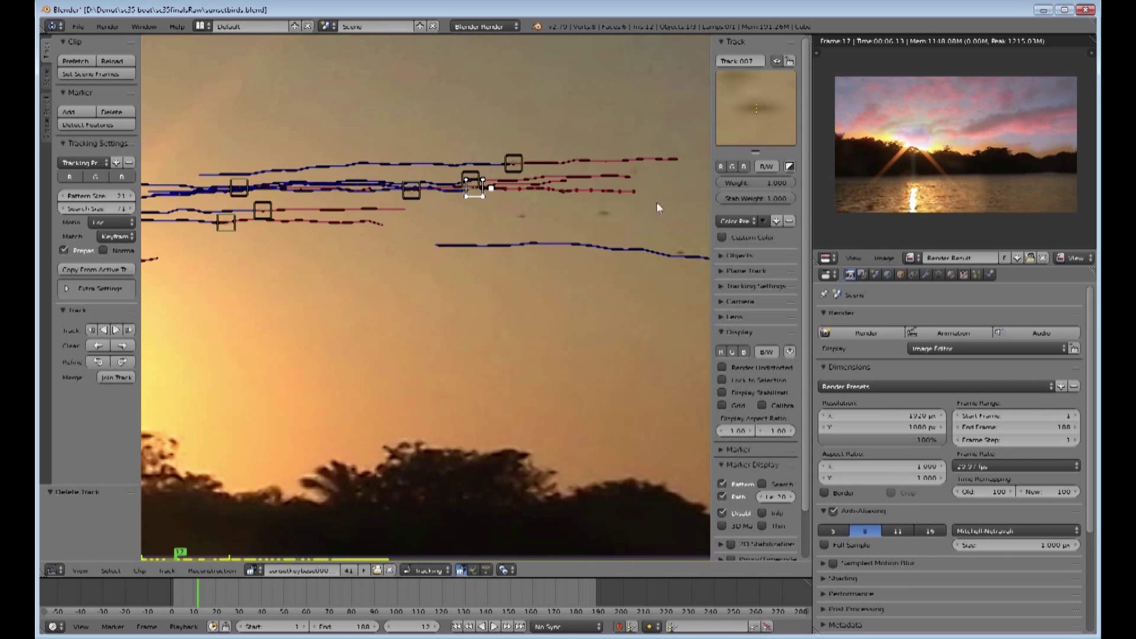
middle_drag(594, 271, 512, 236)
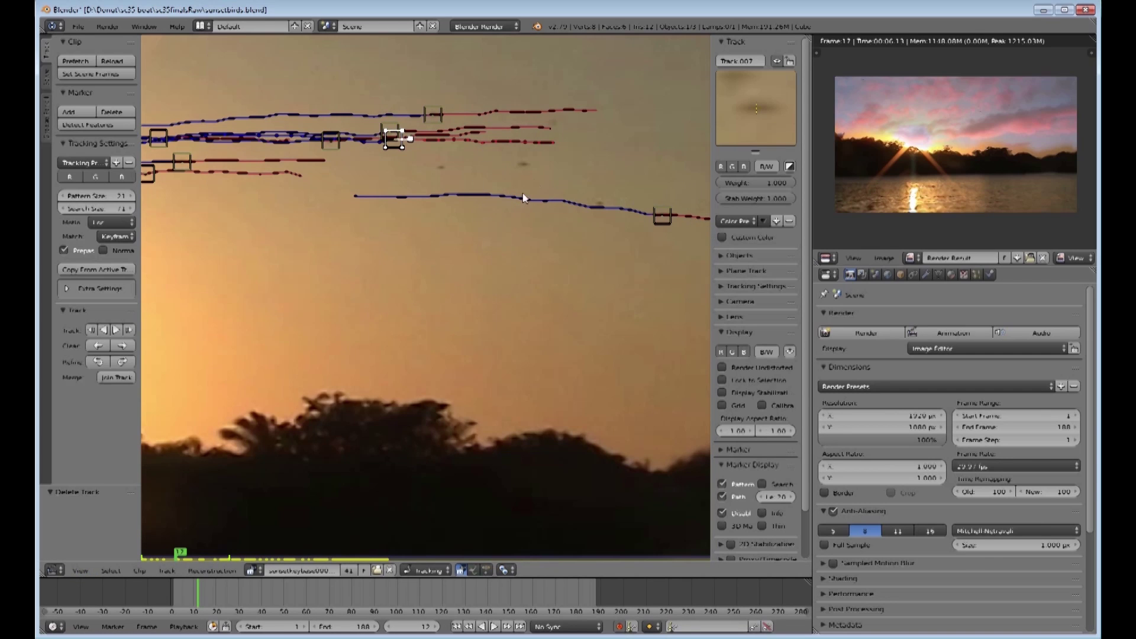
middle_drag(543, 223, 628, 229)
scroll(526, 175, up, 5)
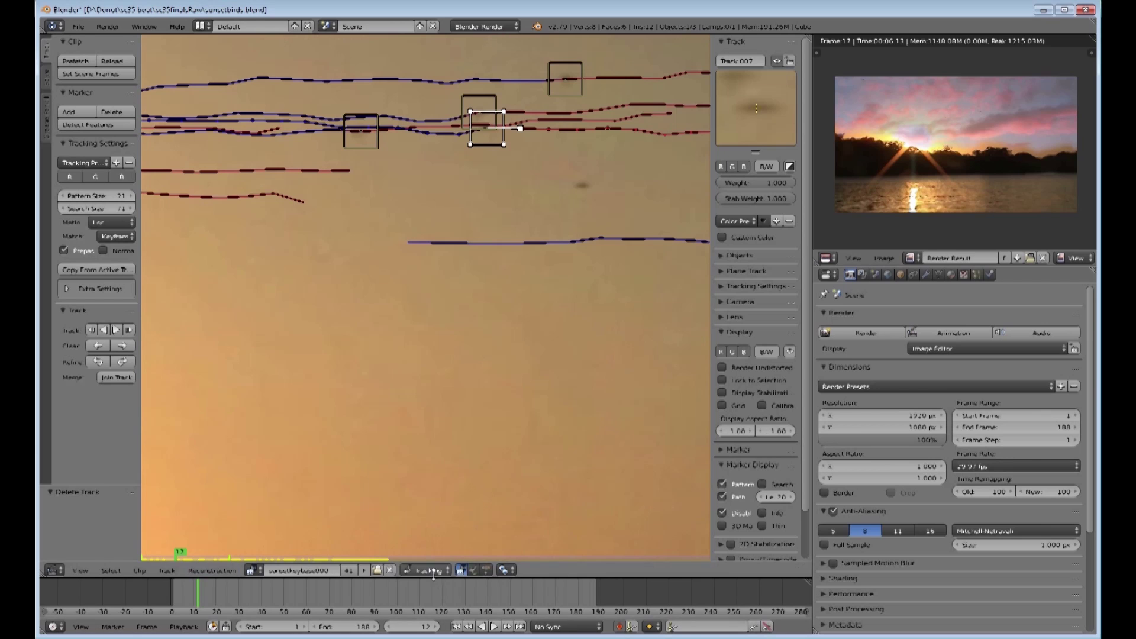
Step: In Tracking mode, add a new marker on the untracked bird
click(427, 571)
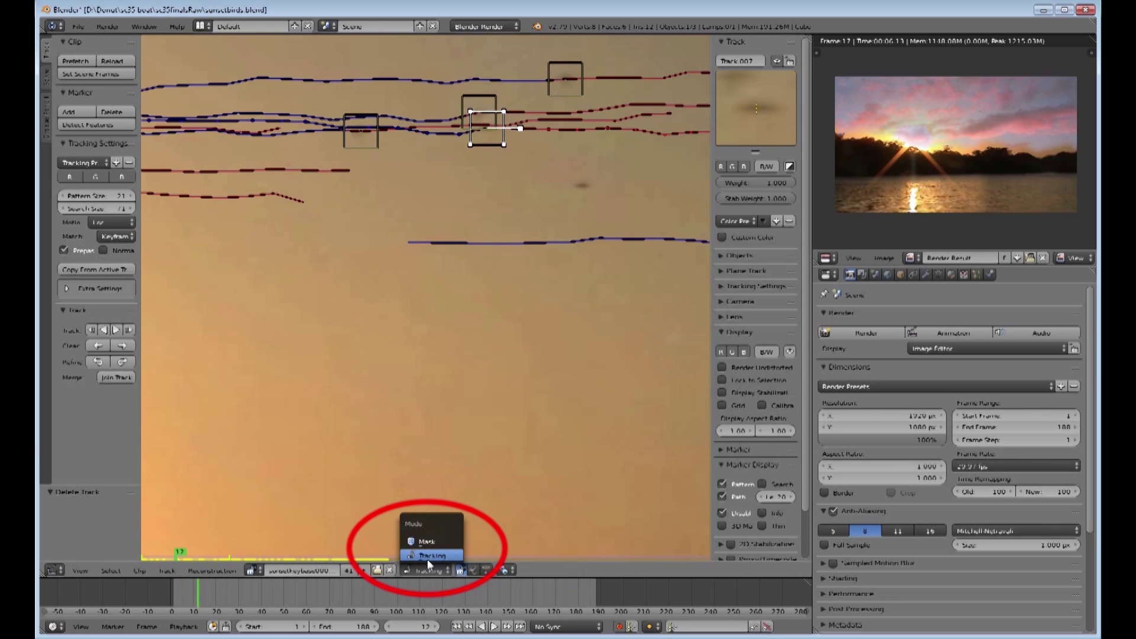
click(427, 557)
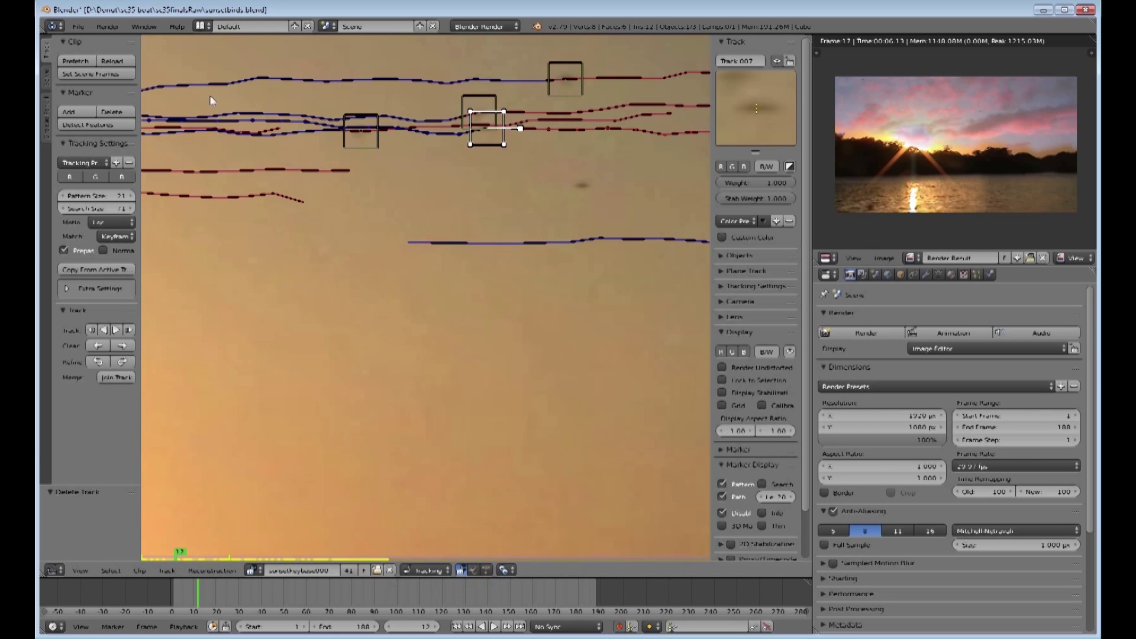
click(70, 112)
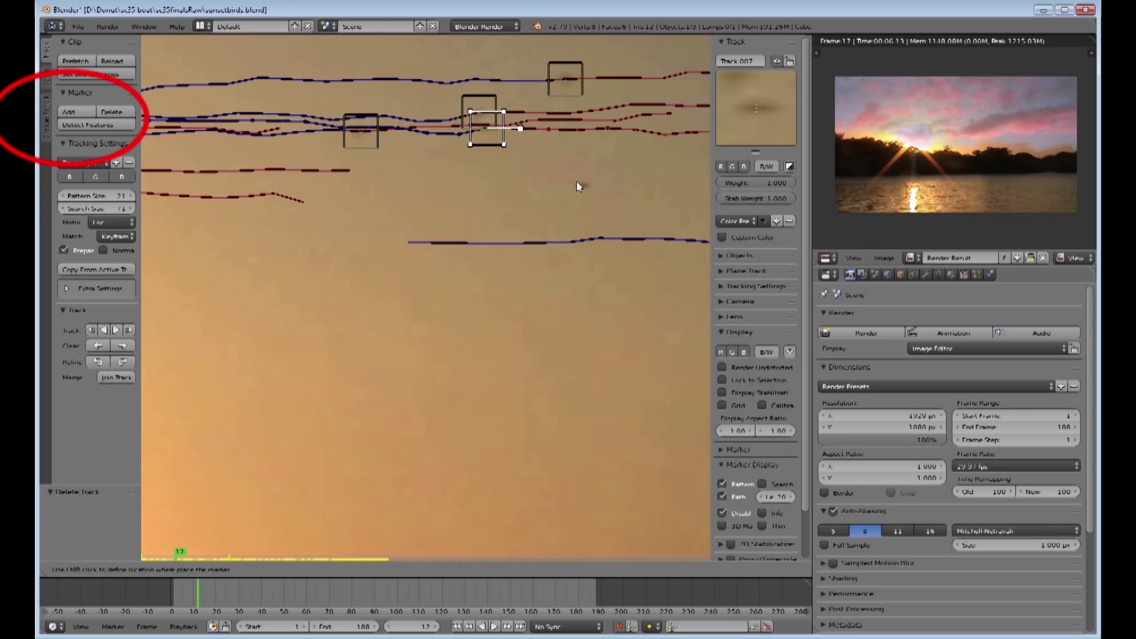
click(580, 185)
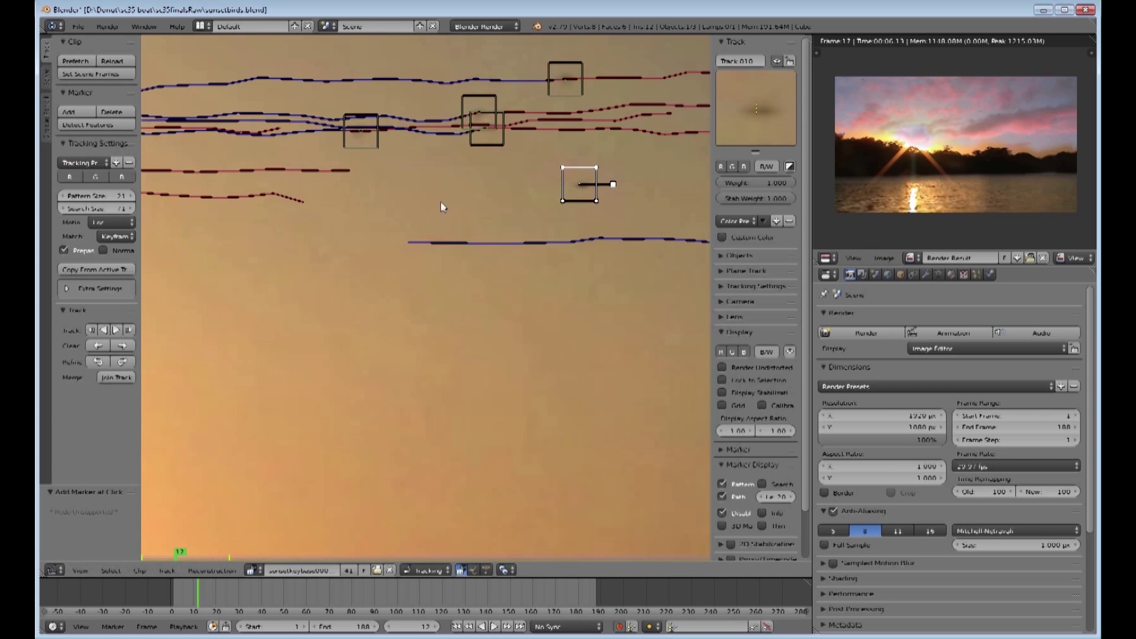
Step: Center Track.010 on the bird and step back one frame
scroll(602, 193, up, 2)
middle_drag(601, 194, 453, 297)
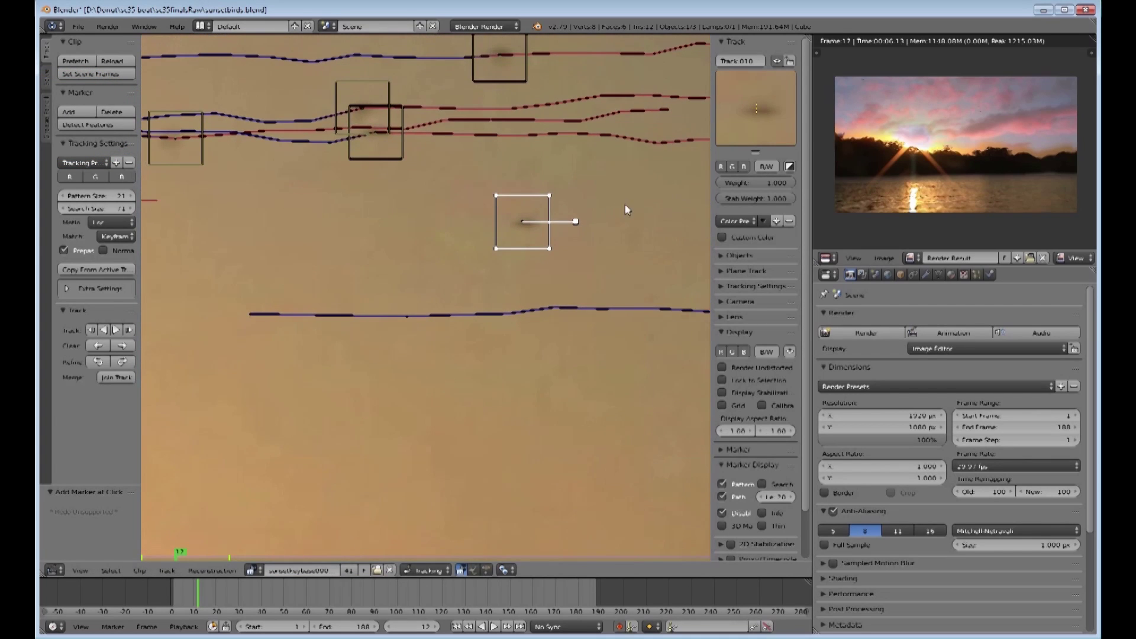
drag(523, 220, 525, 223)
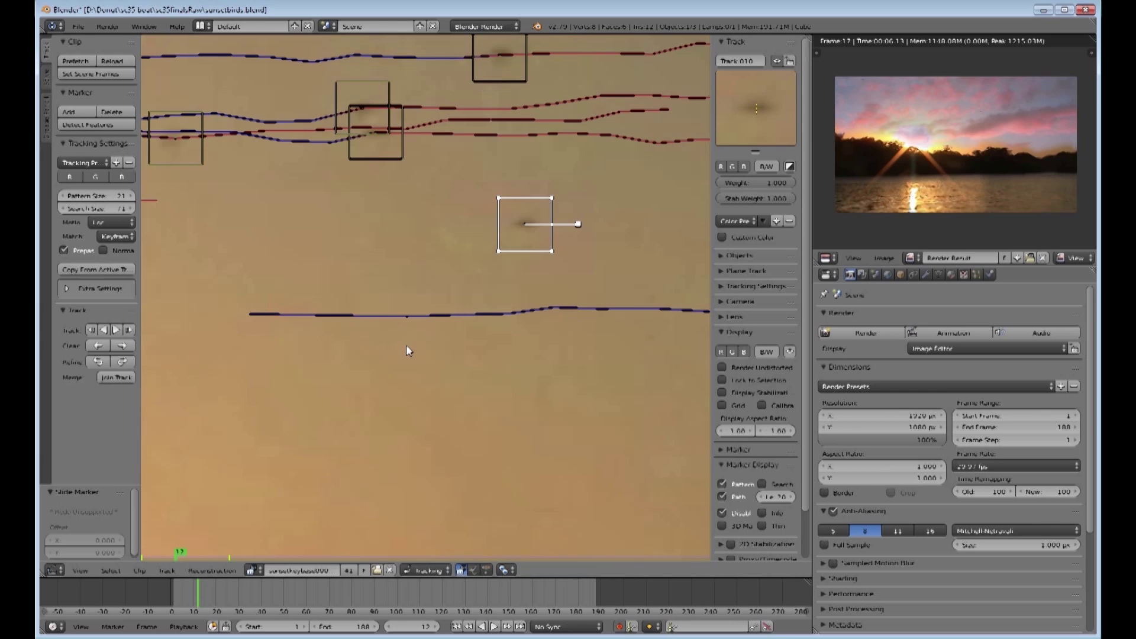
key(Left)
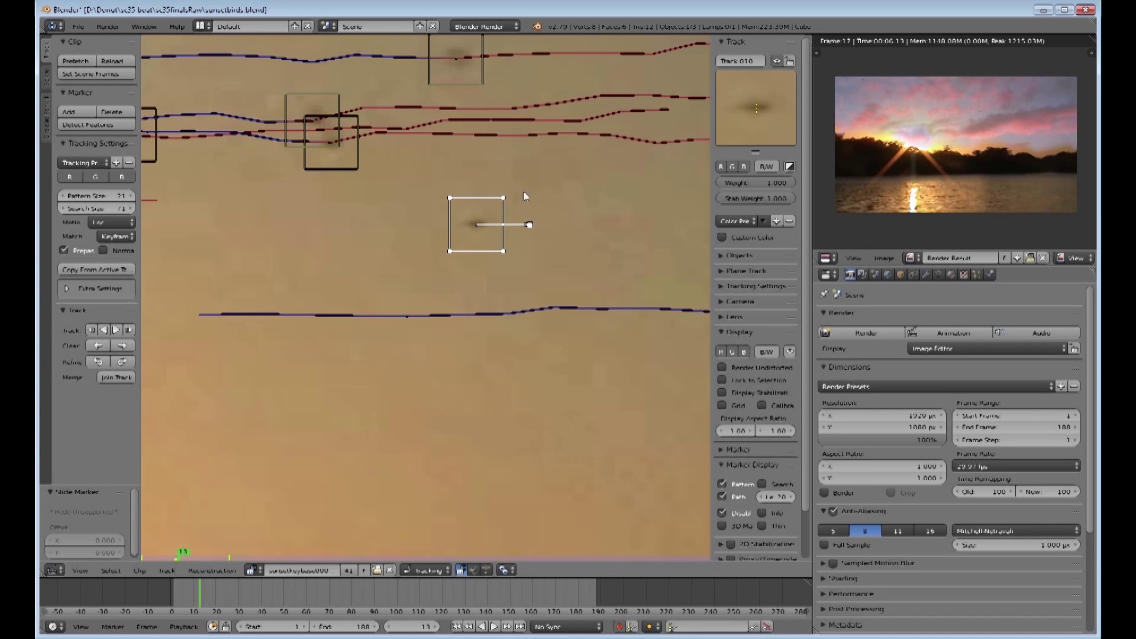
scroll(488, 214, up, 5)
scroll(487, 213, down, 6)
scroll(487, 217, down, 3)
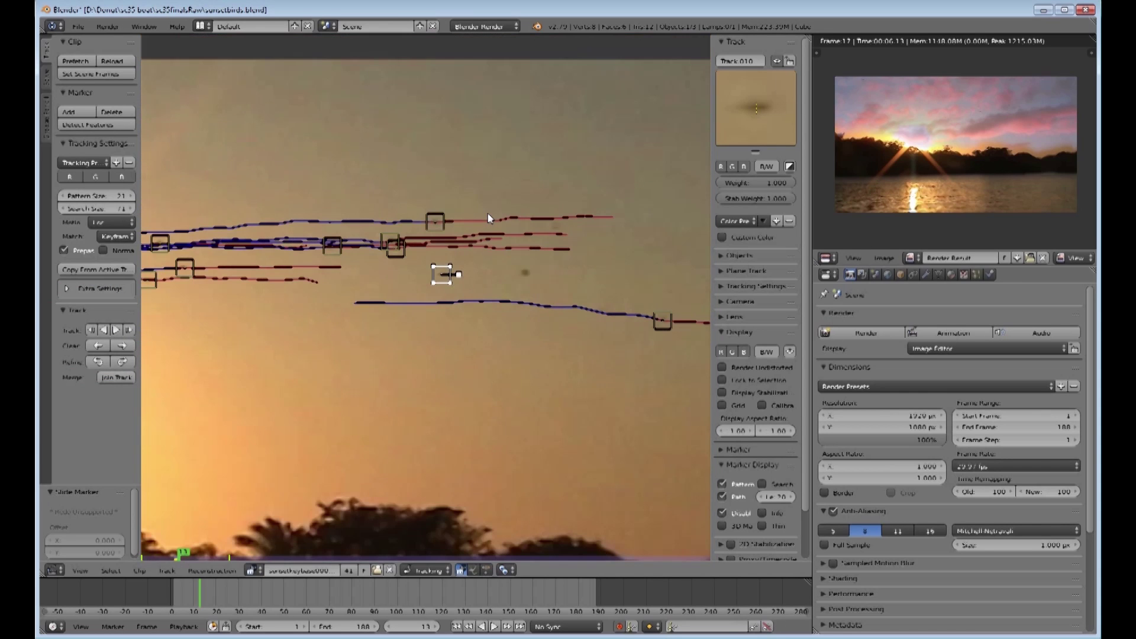
scroll(487, 213, up, 6)
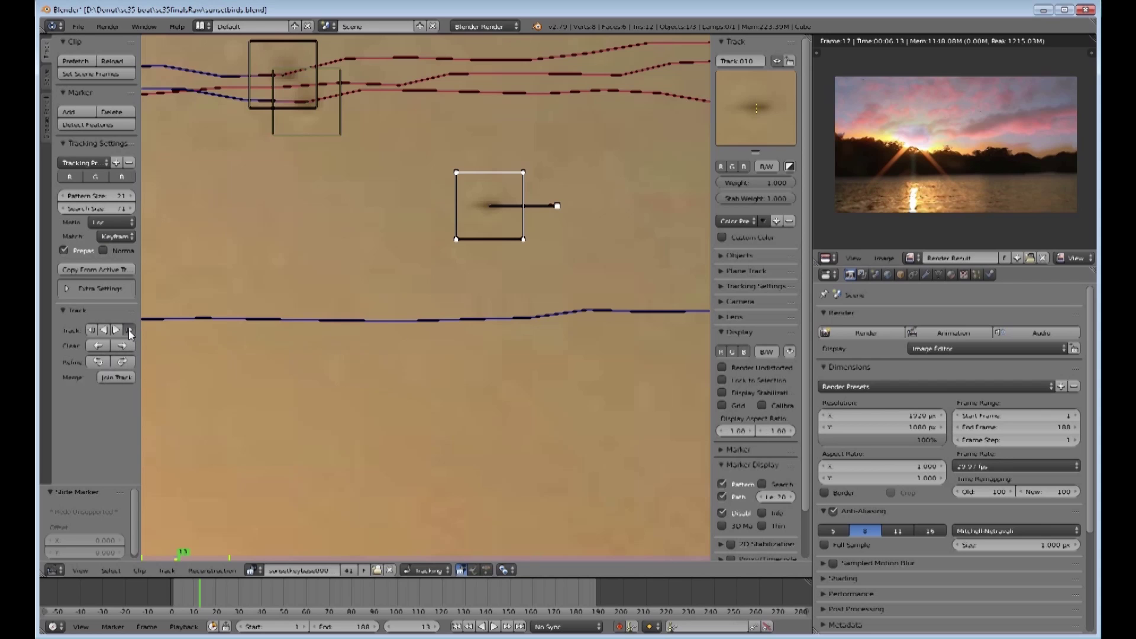
Step: Track Track.010 forward frame by frame, re-enabling it and realigning it on the bird
click(129, 331)
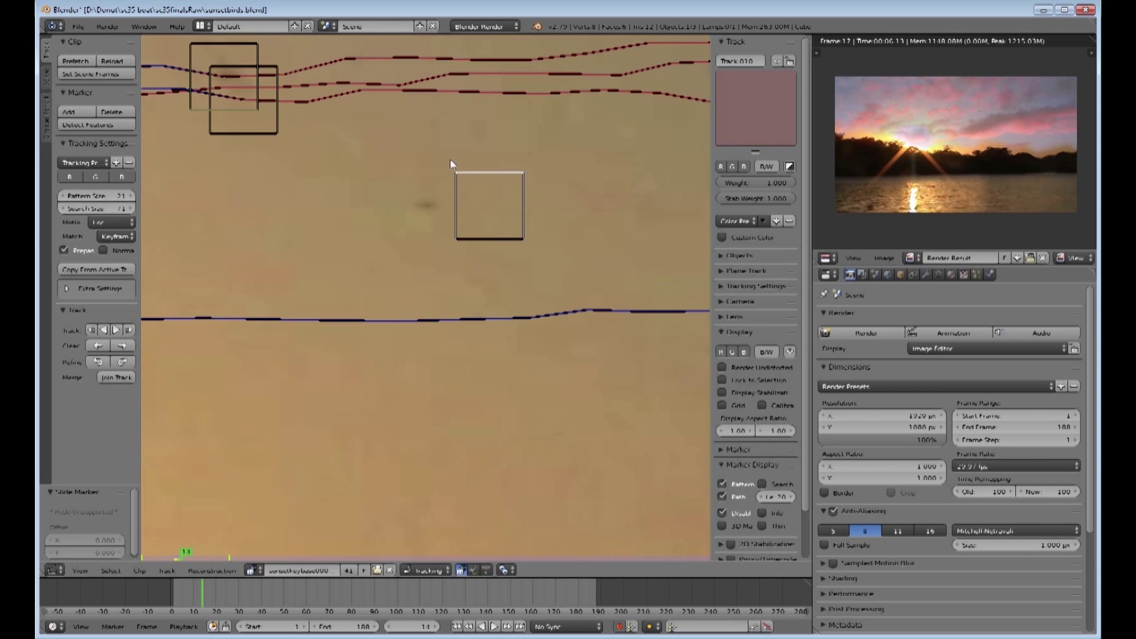
key(d)
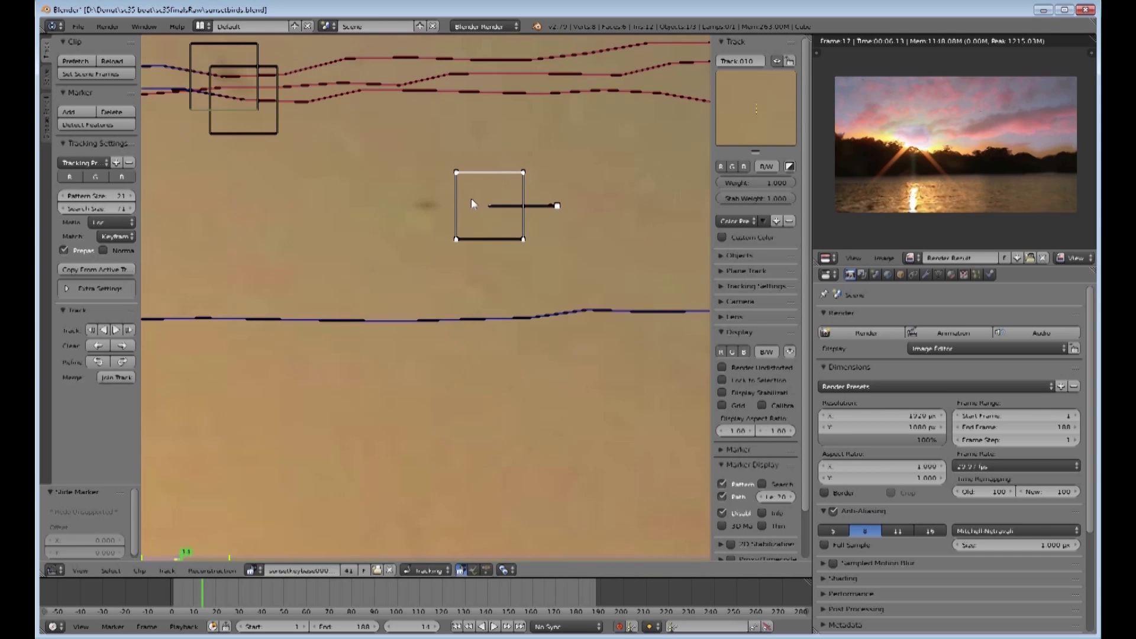
drag(471, 203, 407, 203)
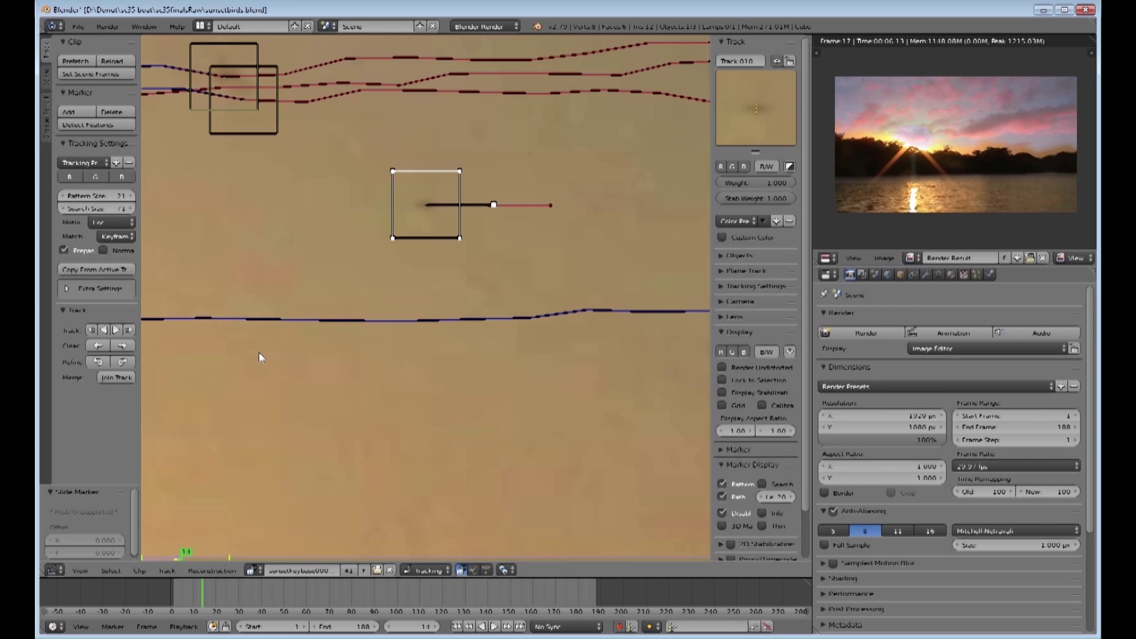
key(alt+Right)
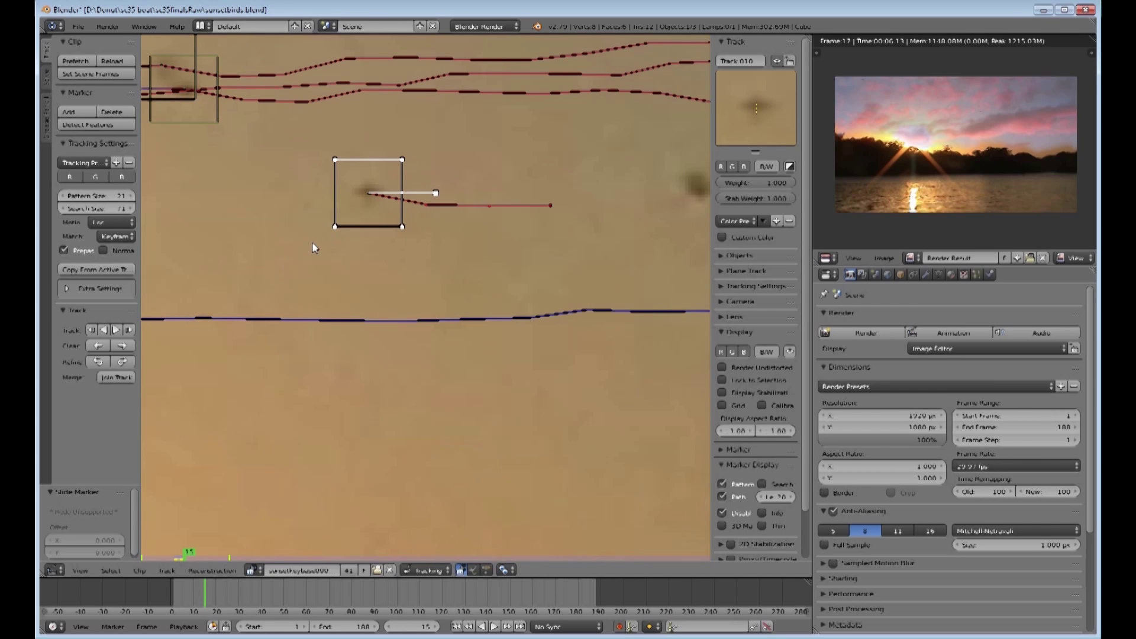
key(alt+Right)
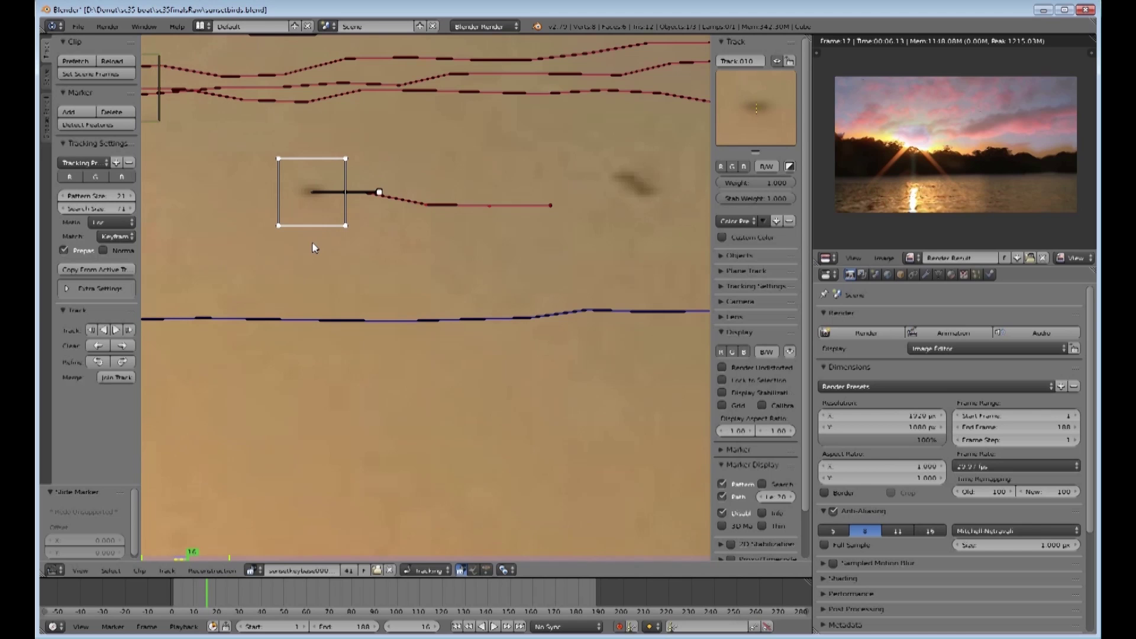
key(alt+Right)
key(alt+Right)
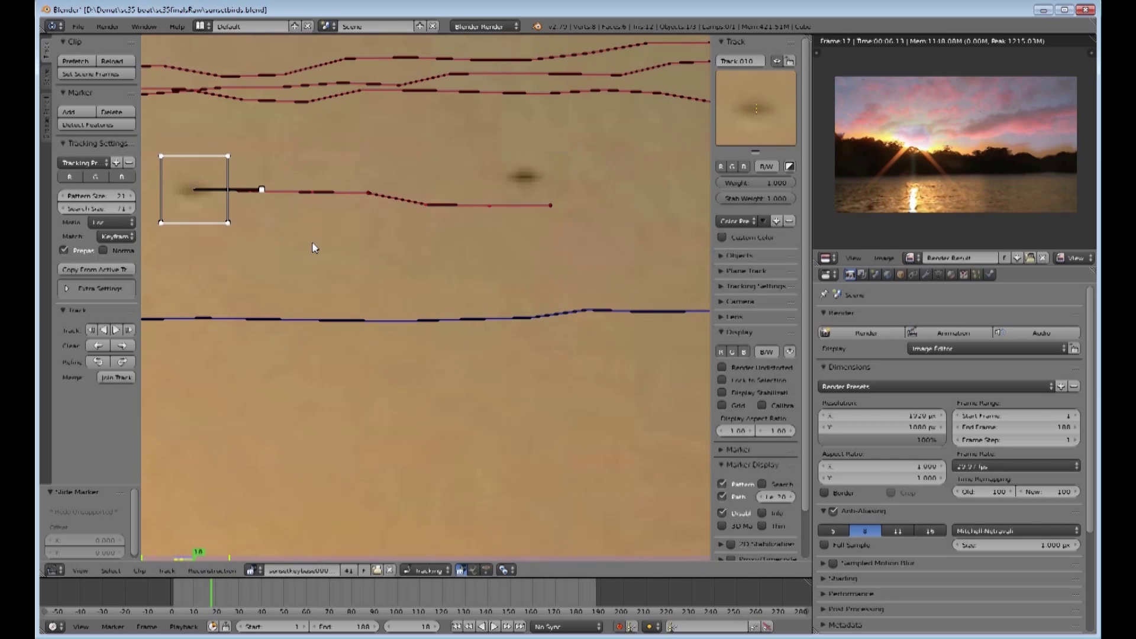
key(alt+Right)
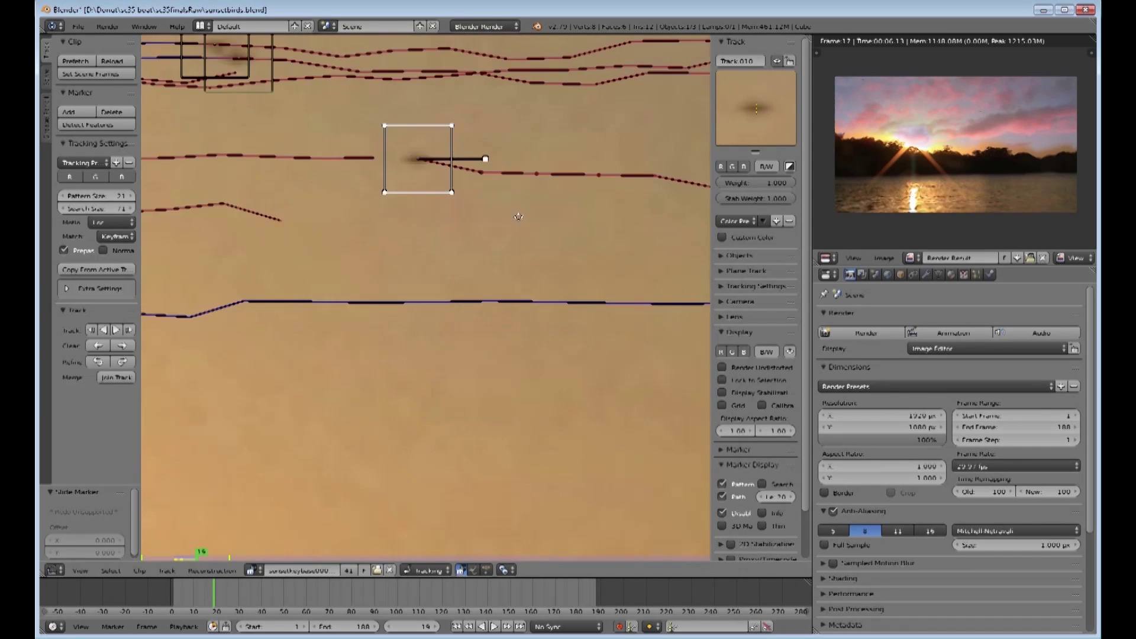
key(alt+Right)
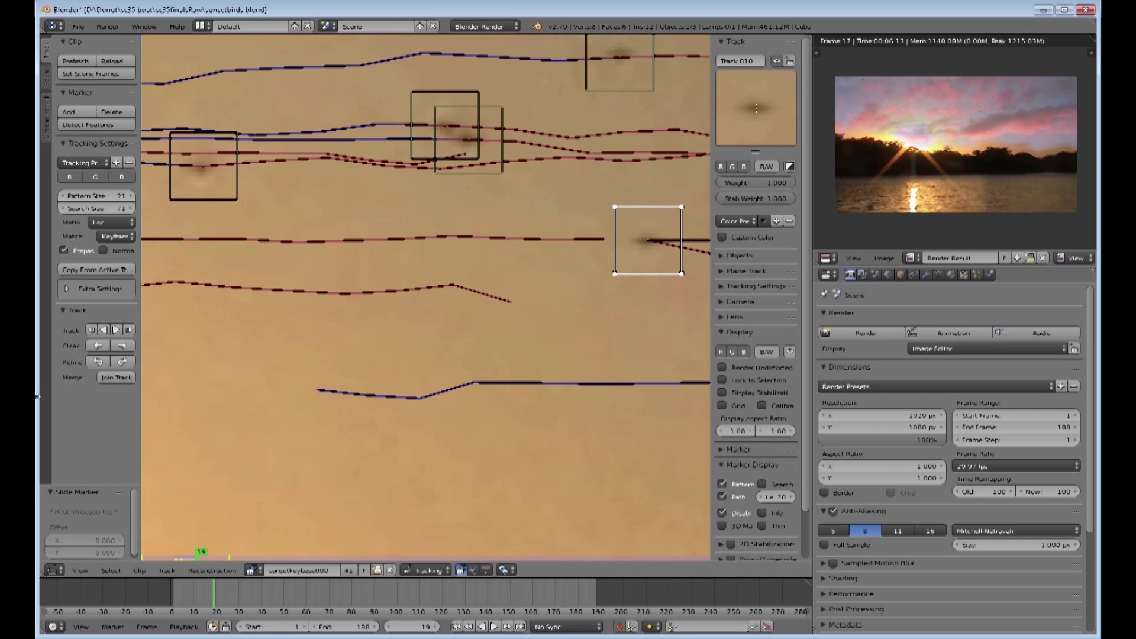
key(alt+Right)
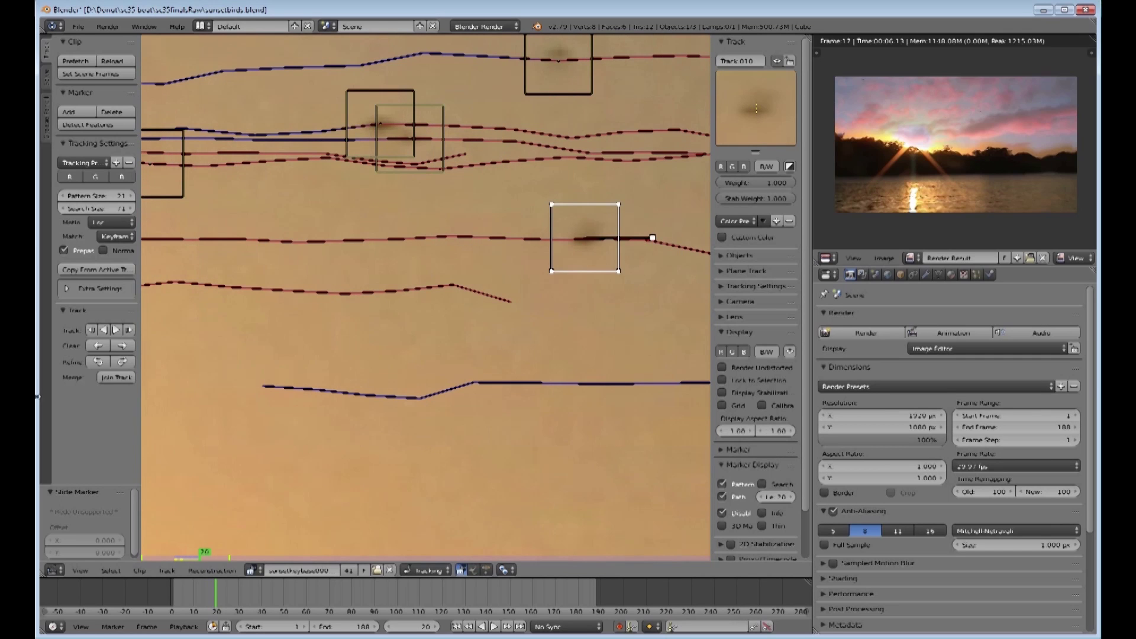
key(alt+Right)
key(alt+Right)
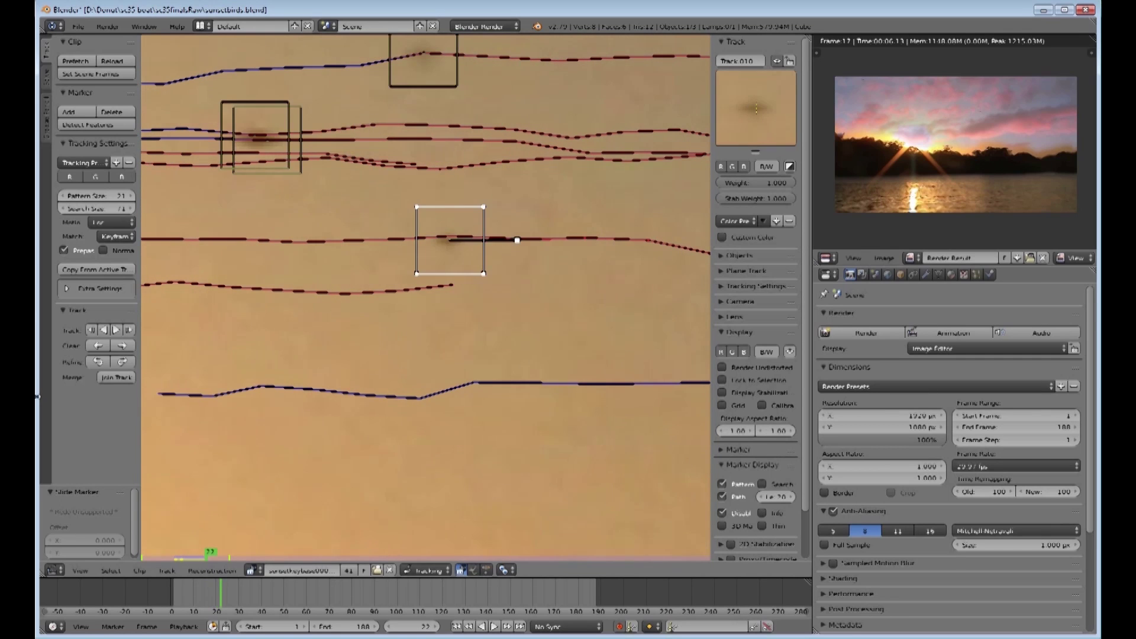
key(alt+Right)
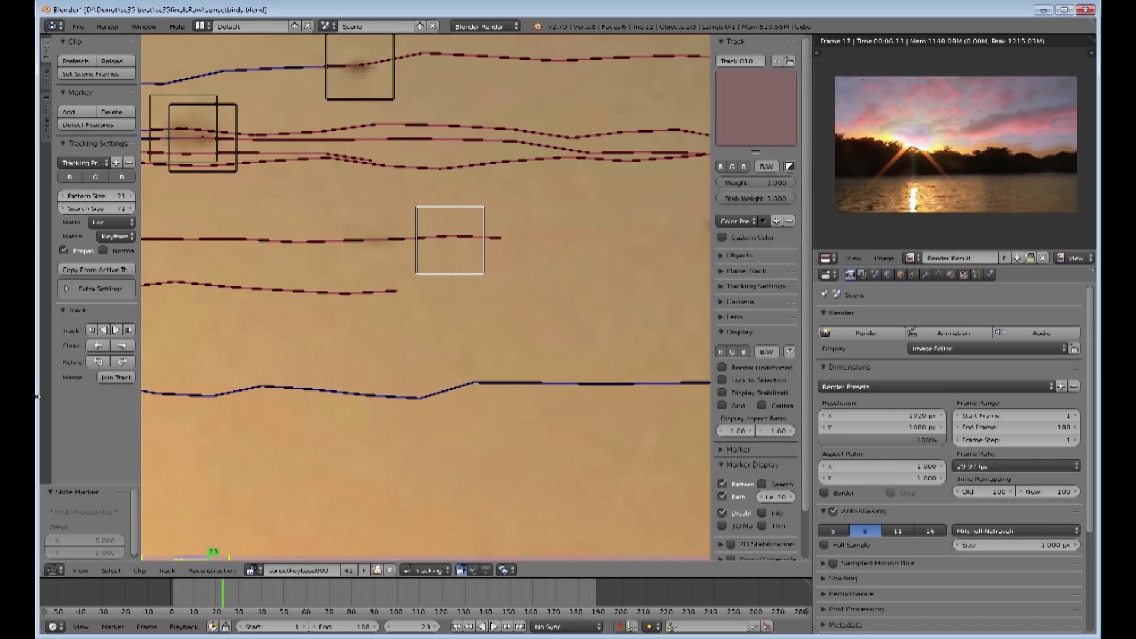
Step: Manually place the marker on the bird for frames 23 to 26, re-enabling it on frame 26
click(515, 241)
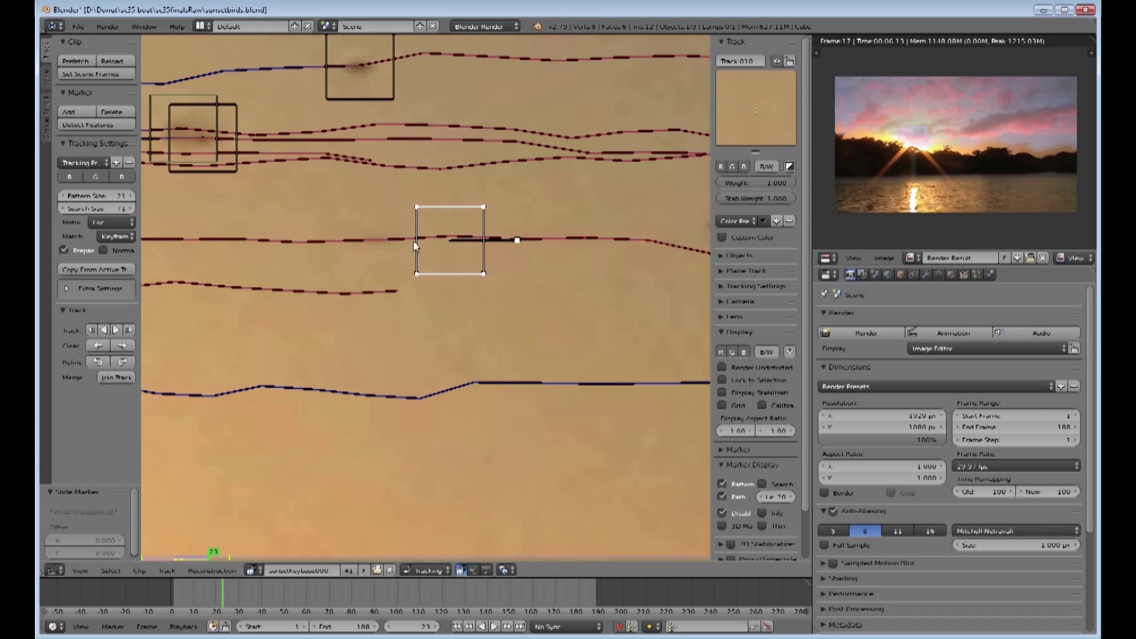
drag(452, 241, 371, 243)
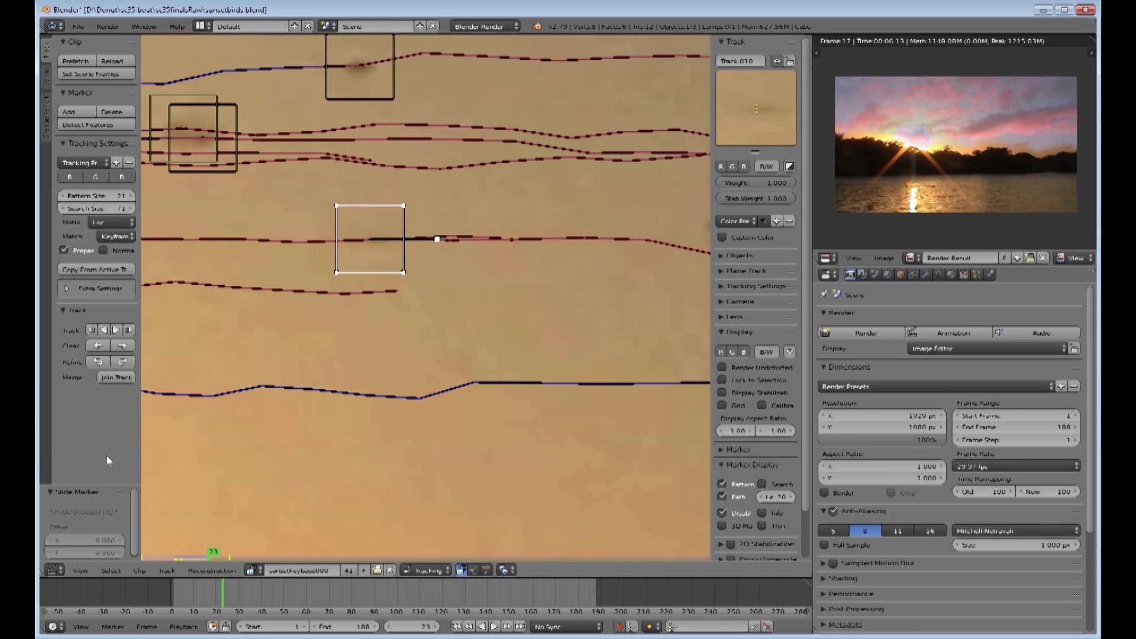
key(Right)
drag(300, 238, 309, 239)
key(Right)
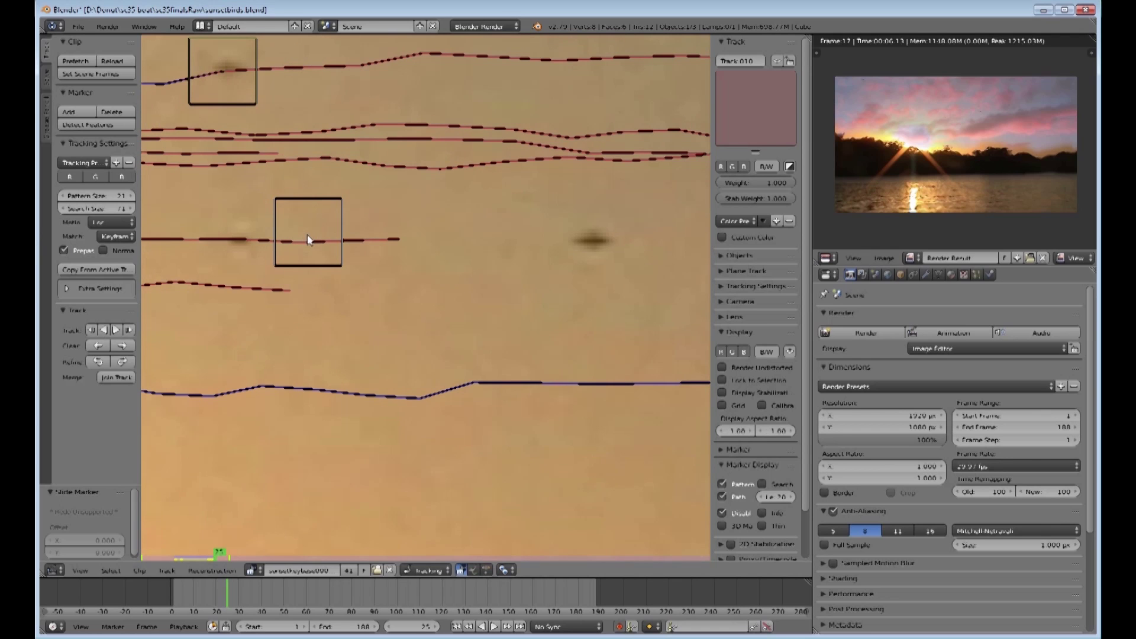
drag(307, 239, 237, 240)
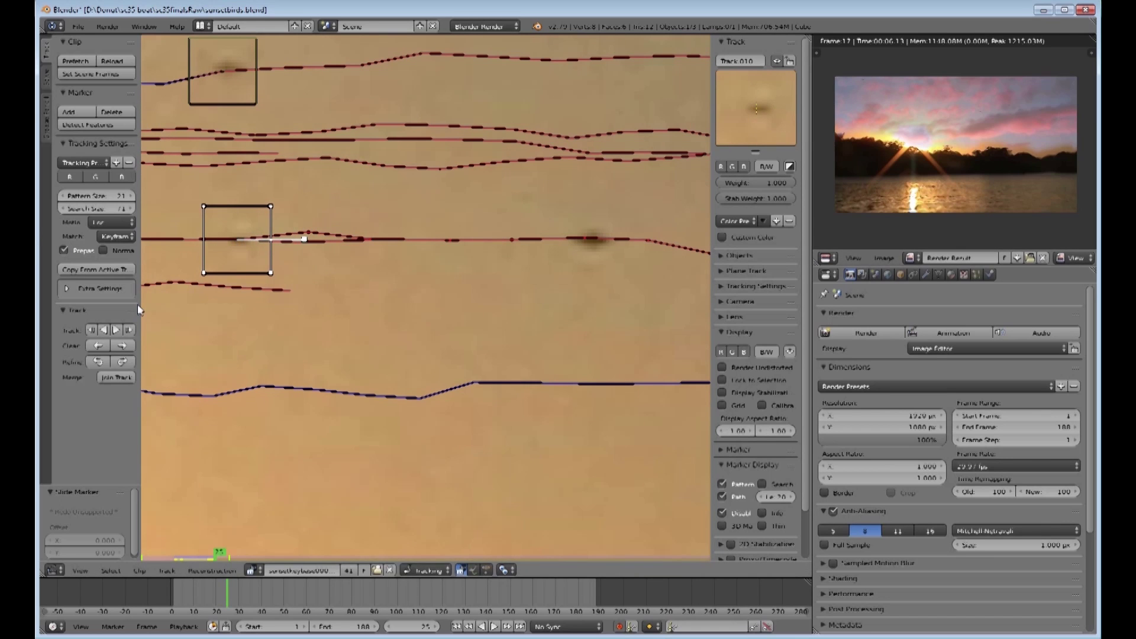
key(Right)
scroll(299, 278, up, 2)
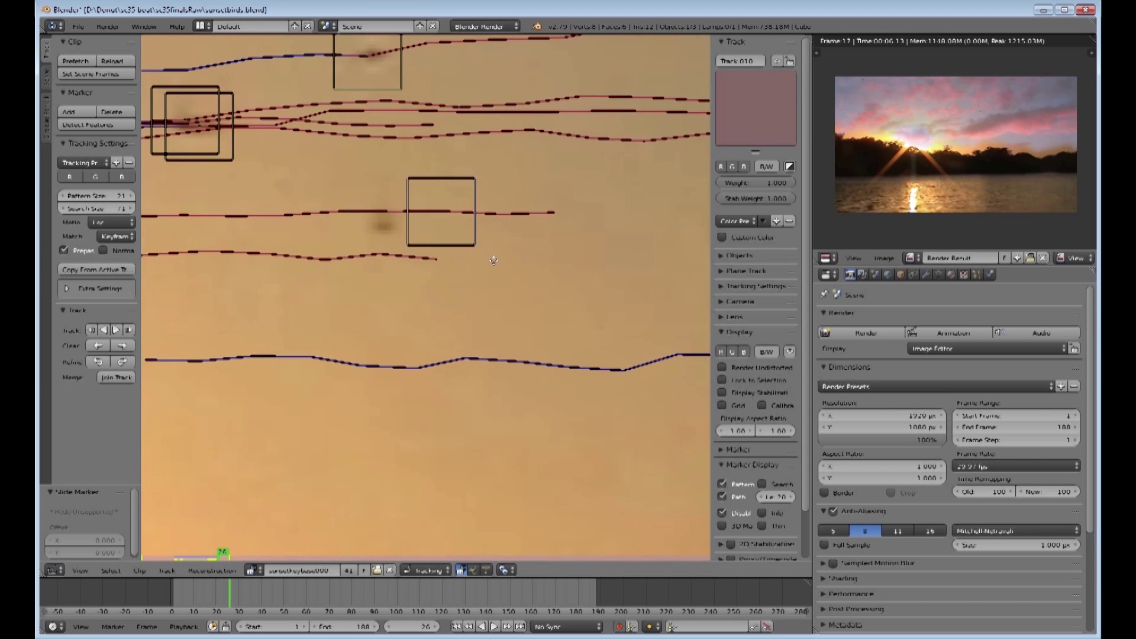
click(777, 61)
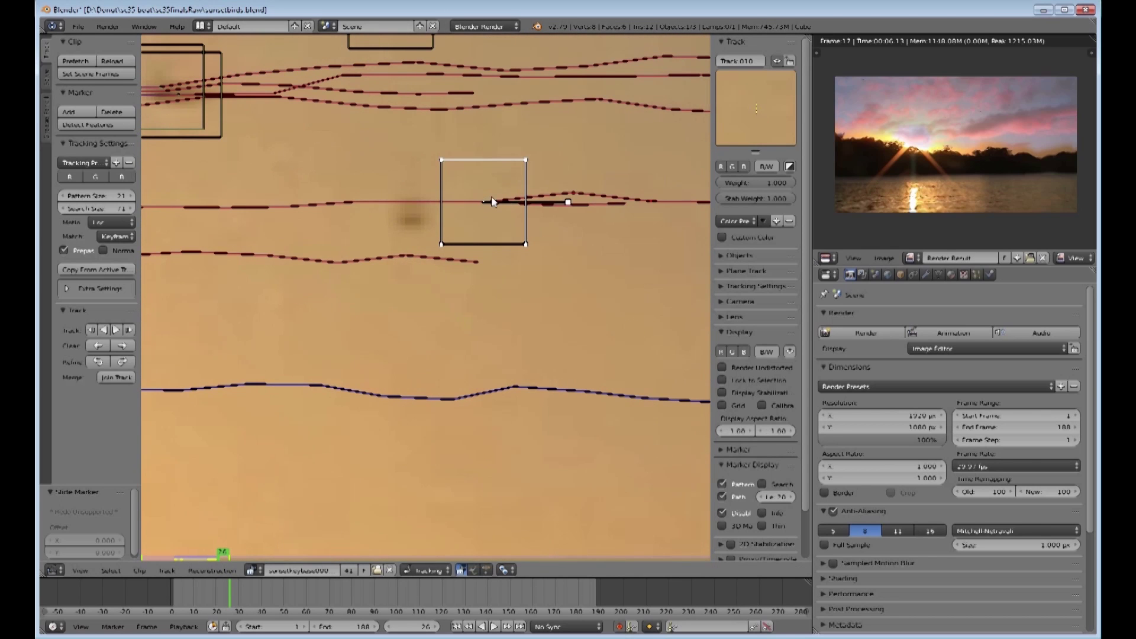
drag(492, 202, 416, 222)
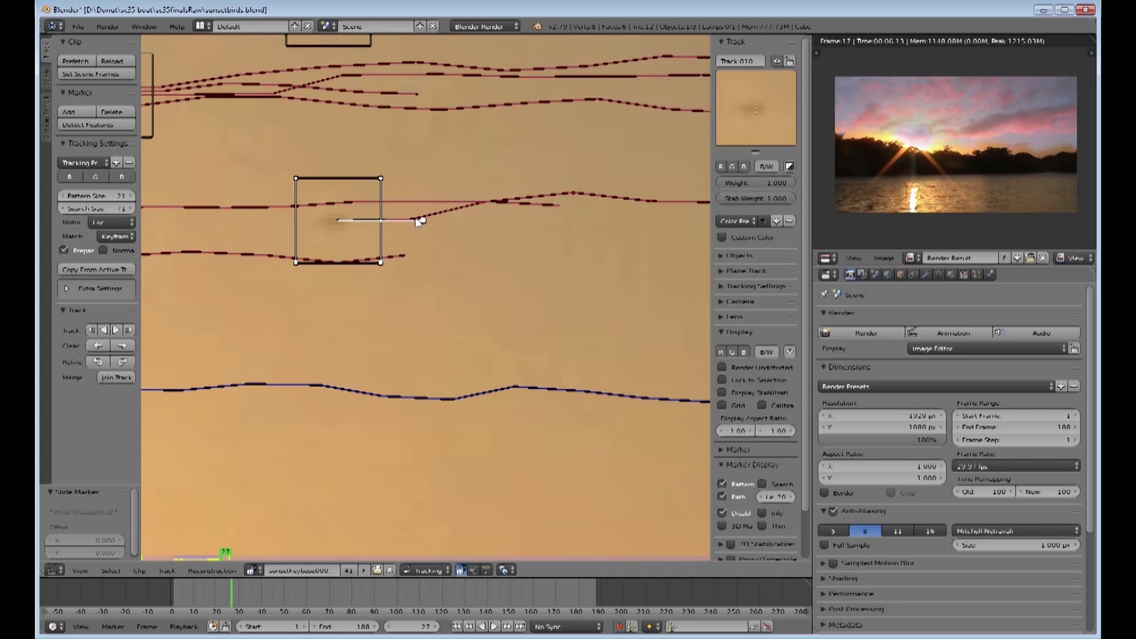
Step: Keep tracking forward, pulling the marker back onto the bird, then return to the first frame
key(alt+Right)
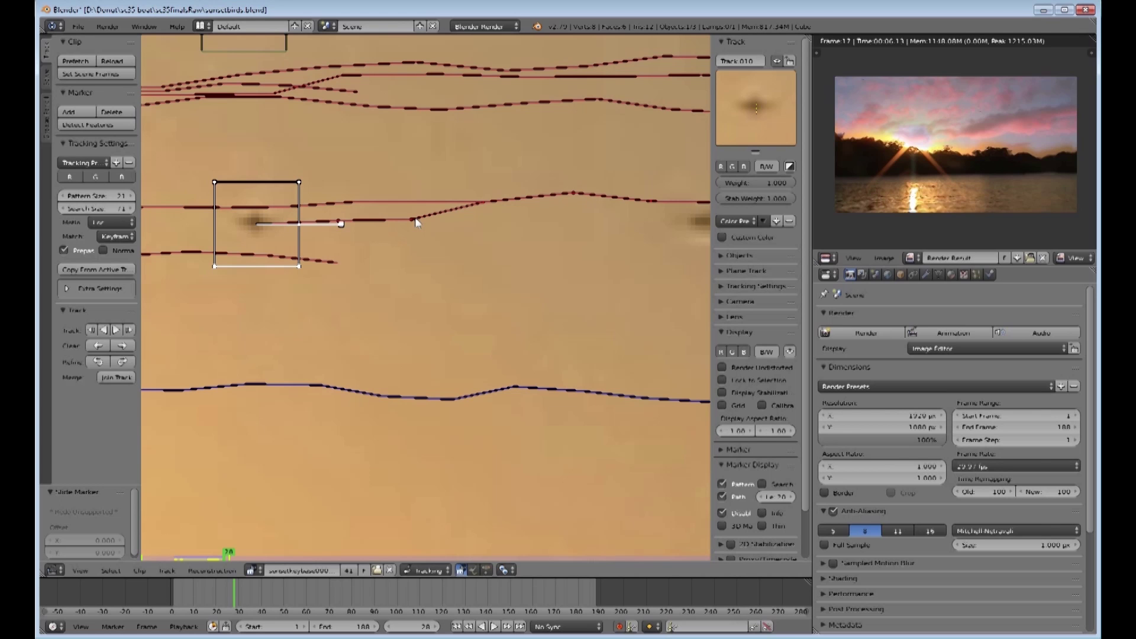
key(alt+Right)
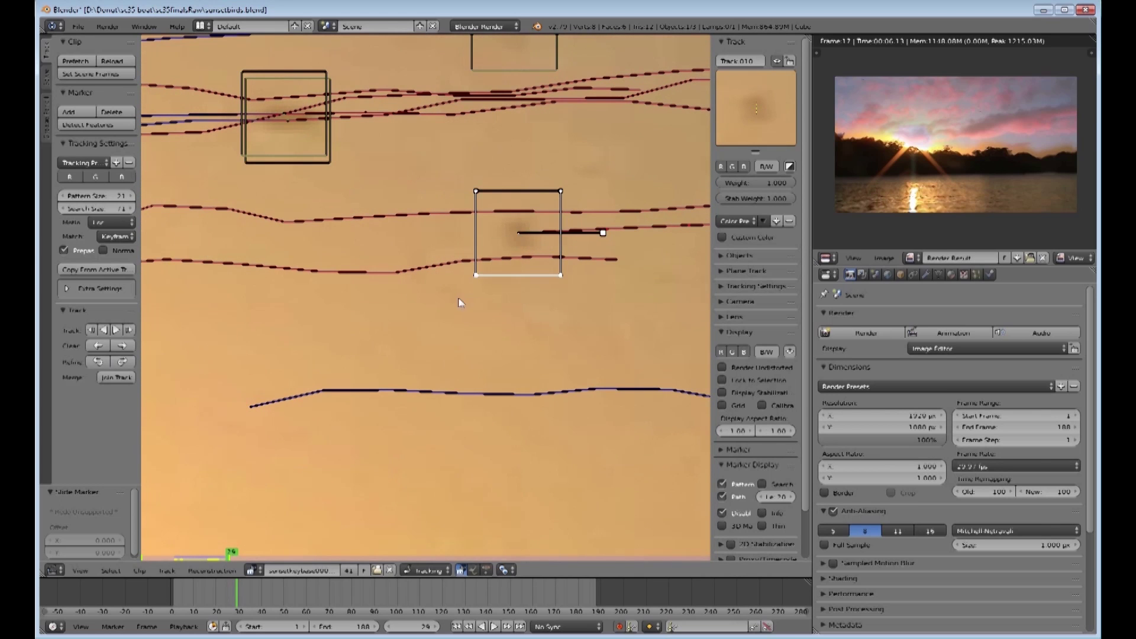
key(alt+Right)
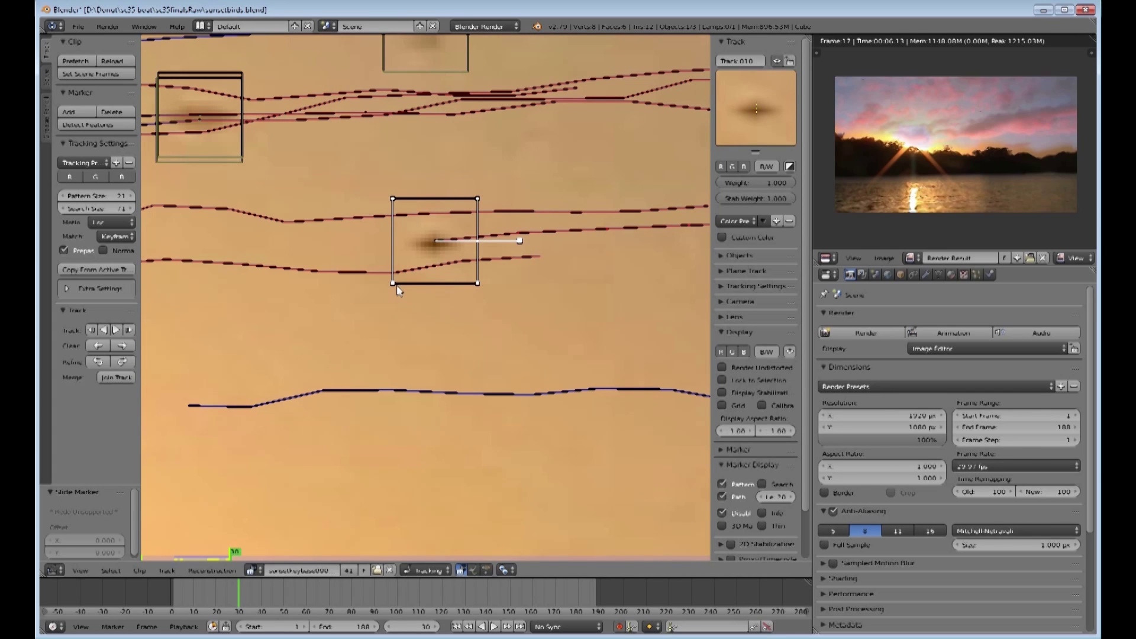
key(alt+Right)
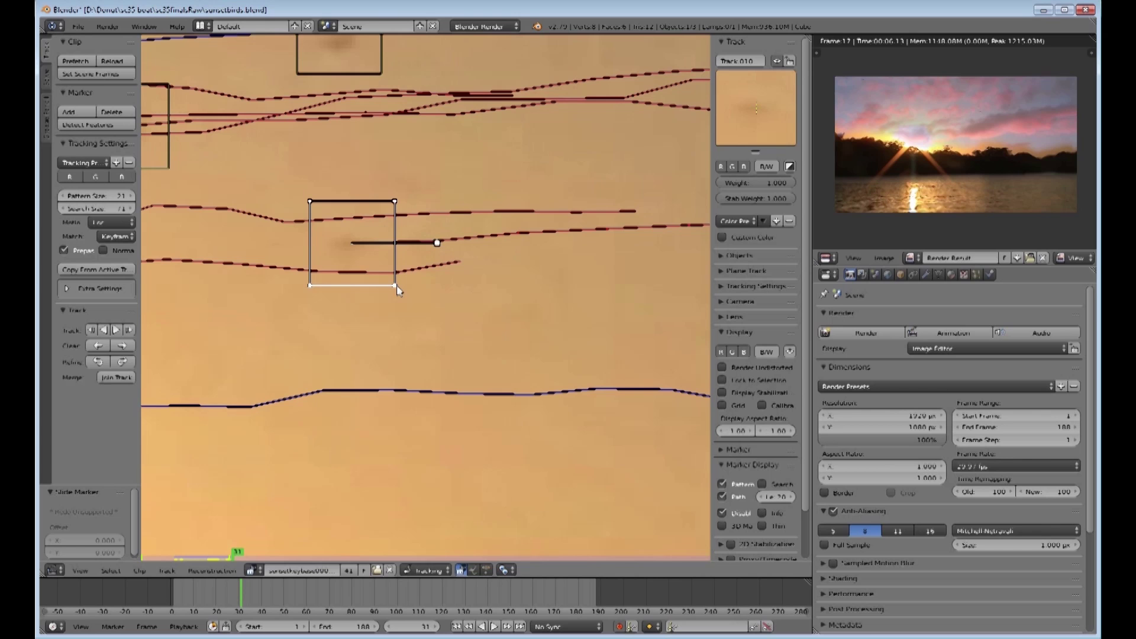
key(alt+Right)
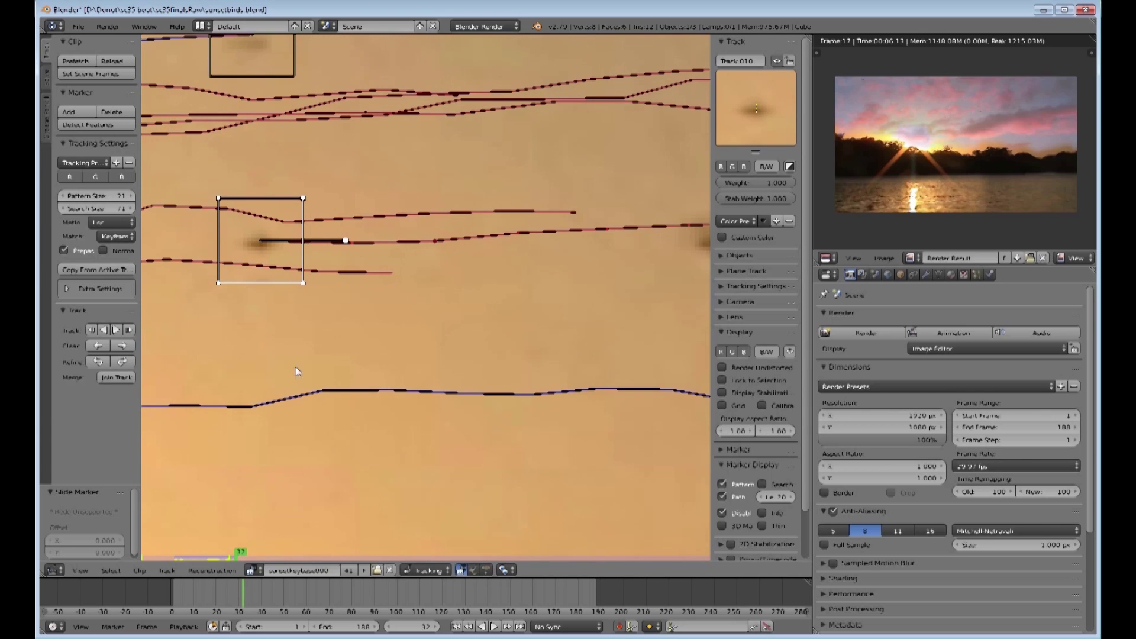
key(alt+Right)
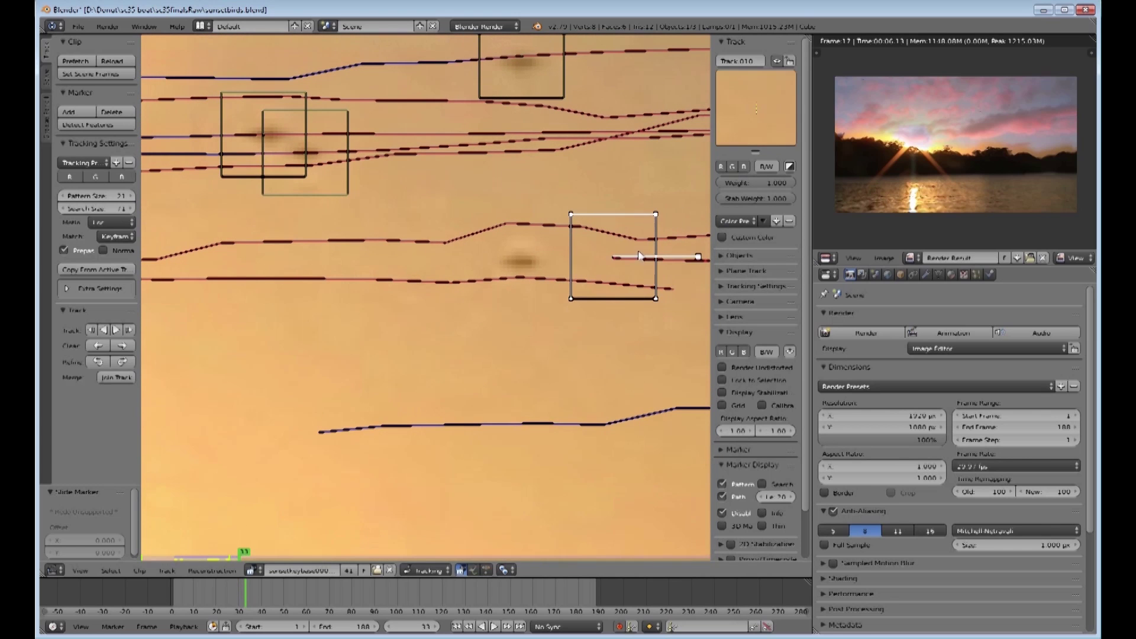
drag(644, 256, 528, 262)
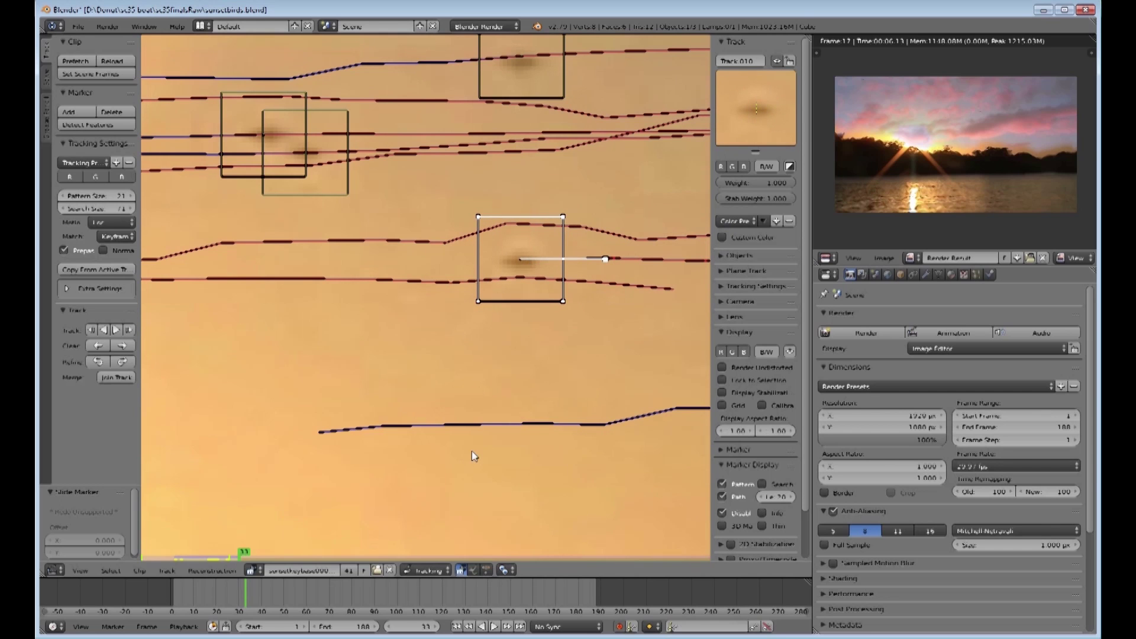
key(alt+Right)
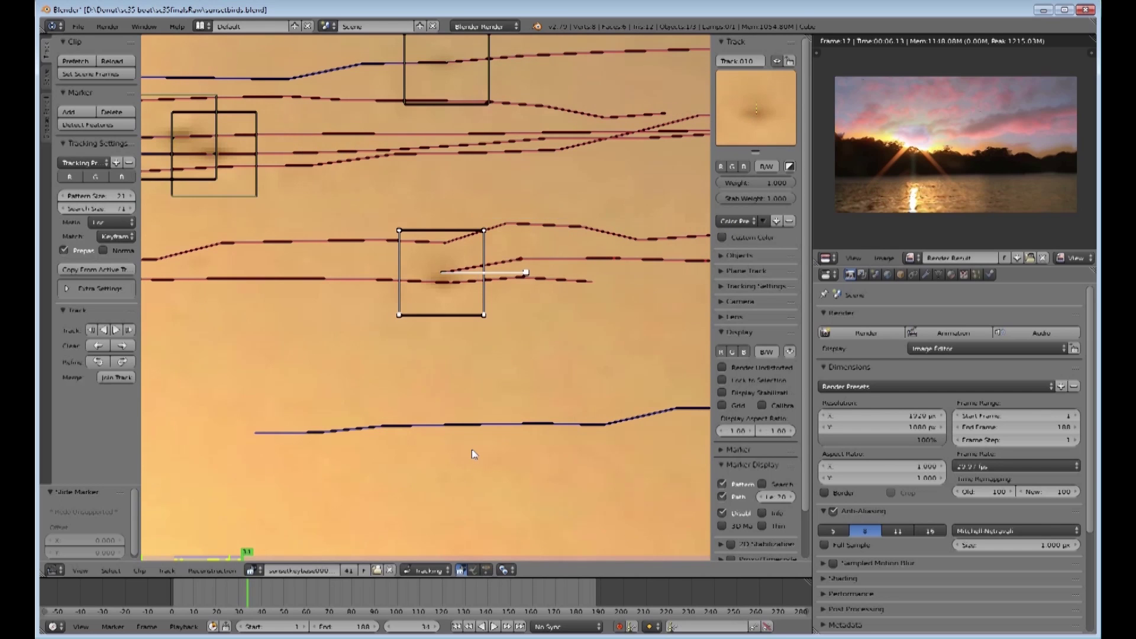
key(alt+Right)
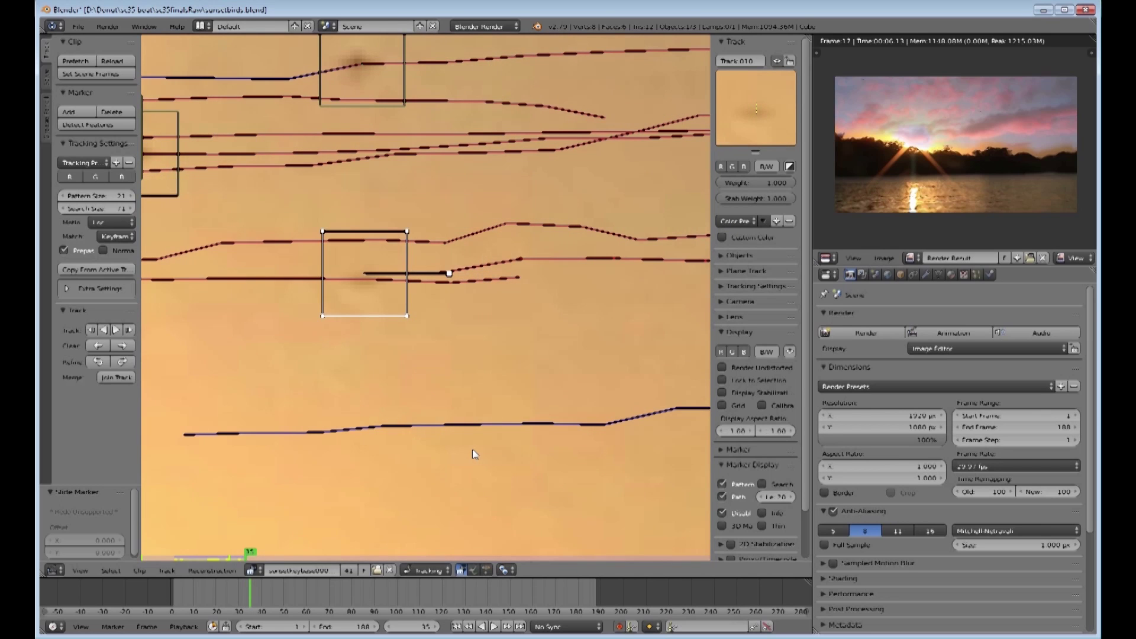
middle_drag(416, 280, 570, 197)
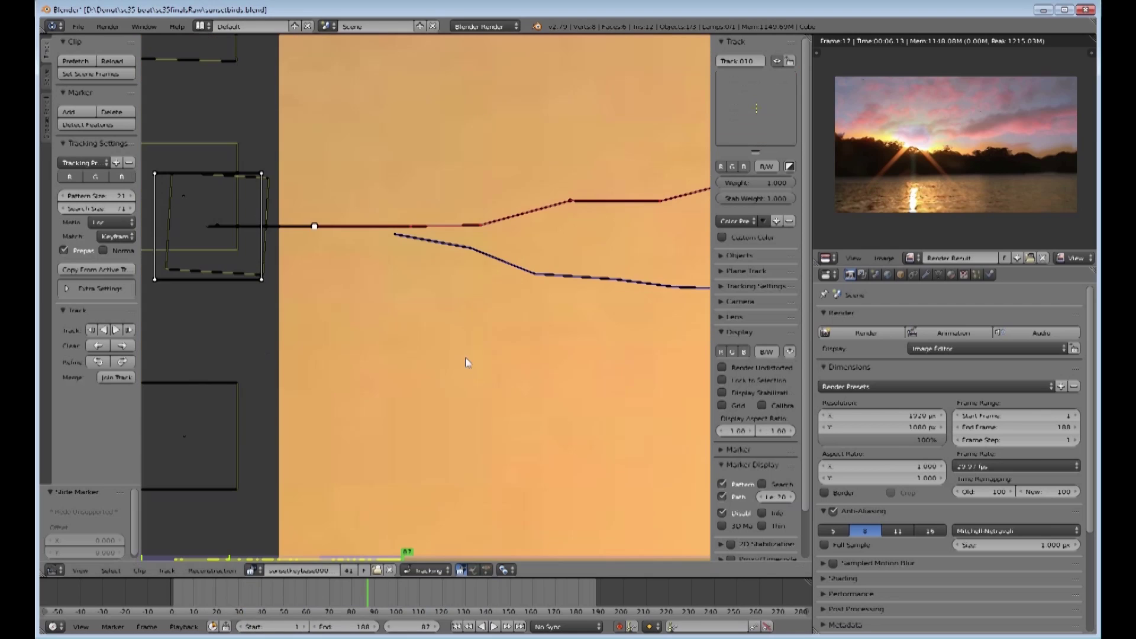
scroll(473, 281, down, 3)
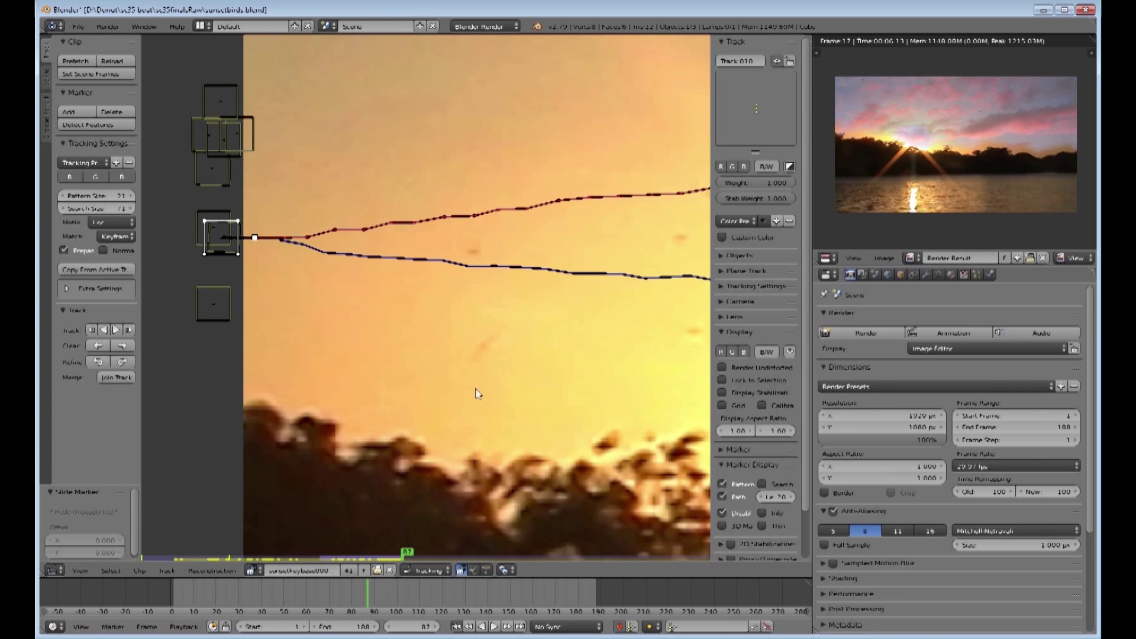
key(shift+Left)
scroll(278, 259, up, 5)
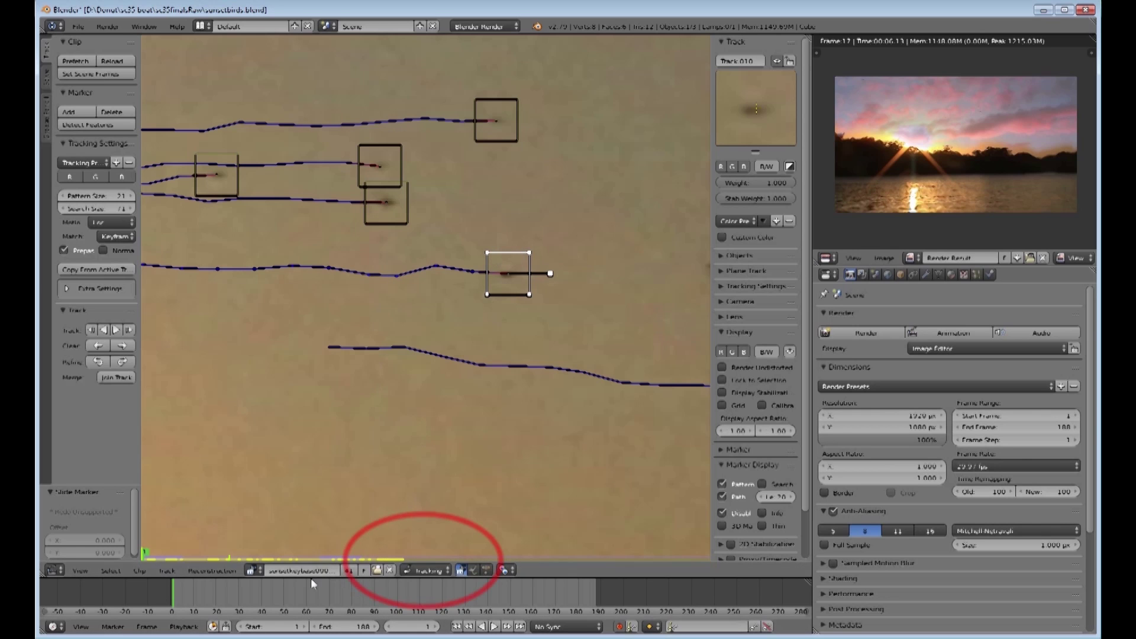
Step: Switch the clip editor to Mask mode and create a new mask named 'll'
click(424, 570)
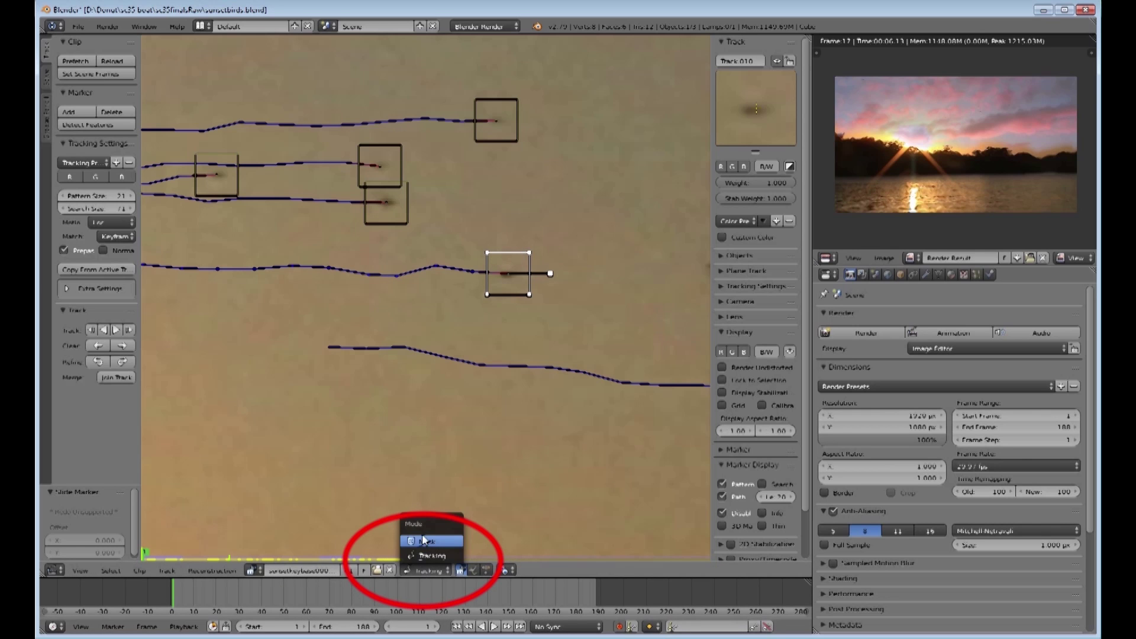
click(424, 539)
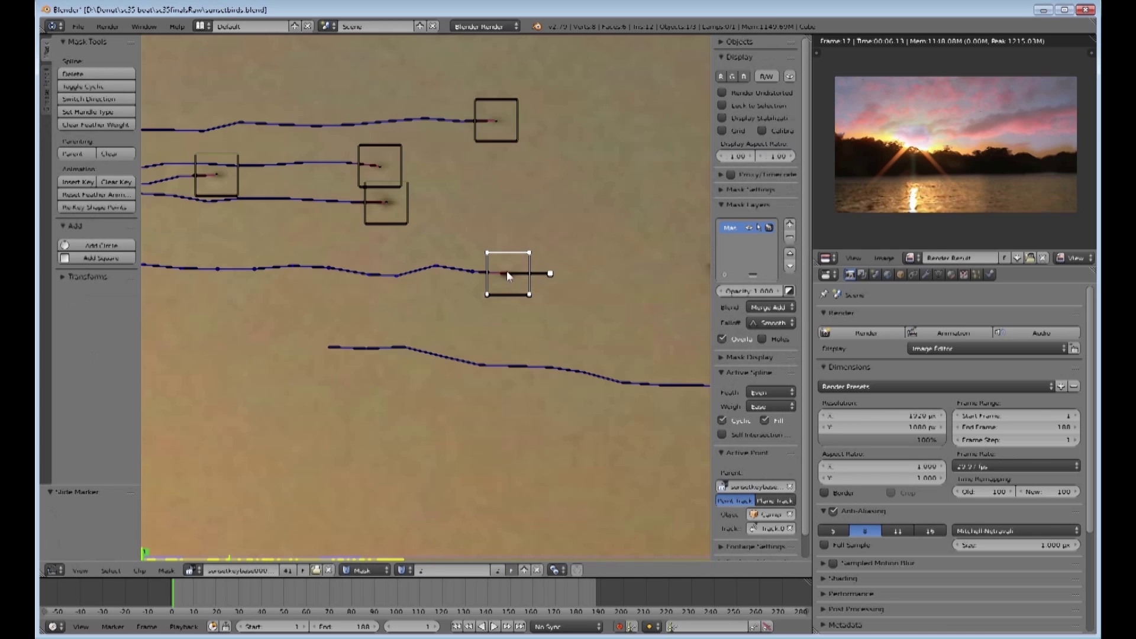
scroll(507, 271, up, 1)
key(f)
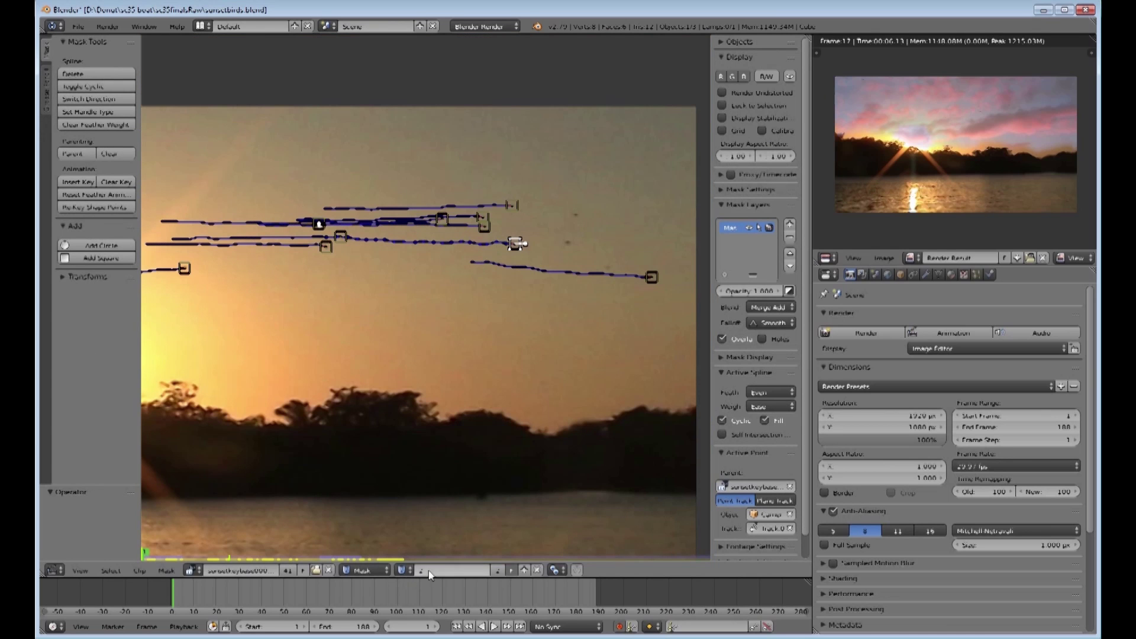
click(524, 569)
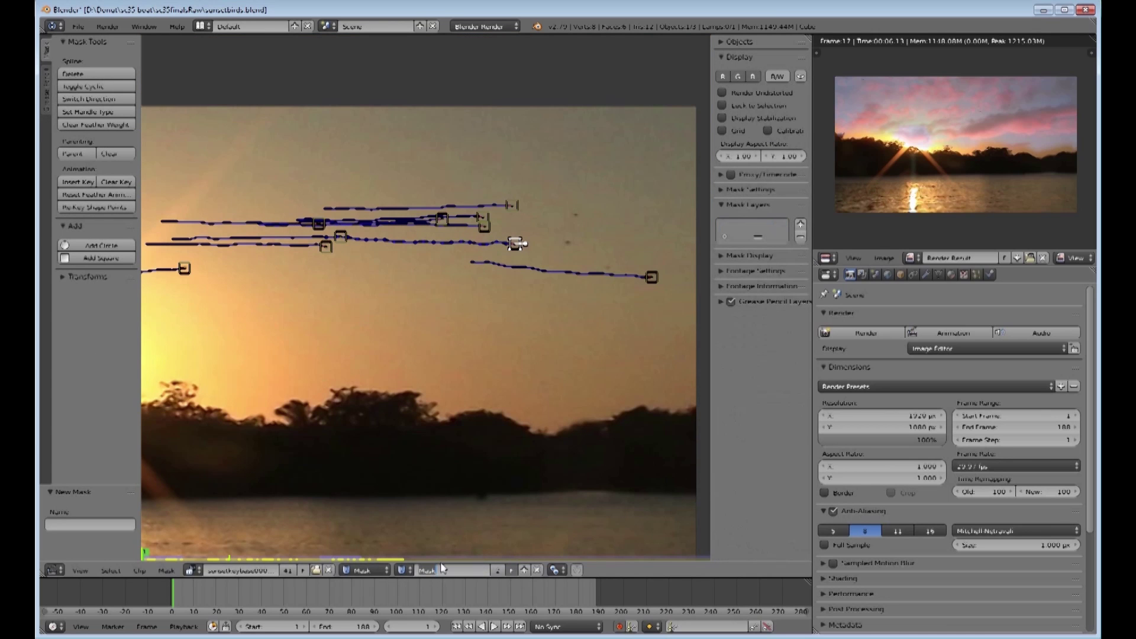
text(ll)
key(Return)
Step: Outline the tracked bird with a closed mask shape and select all its points
scroll(525, 237, up, 6)
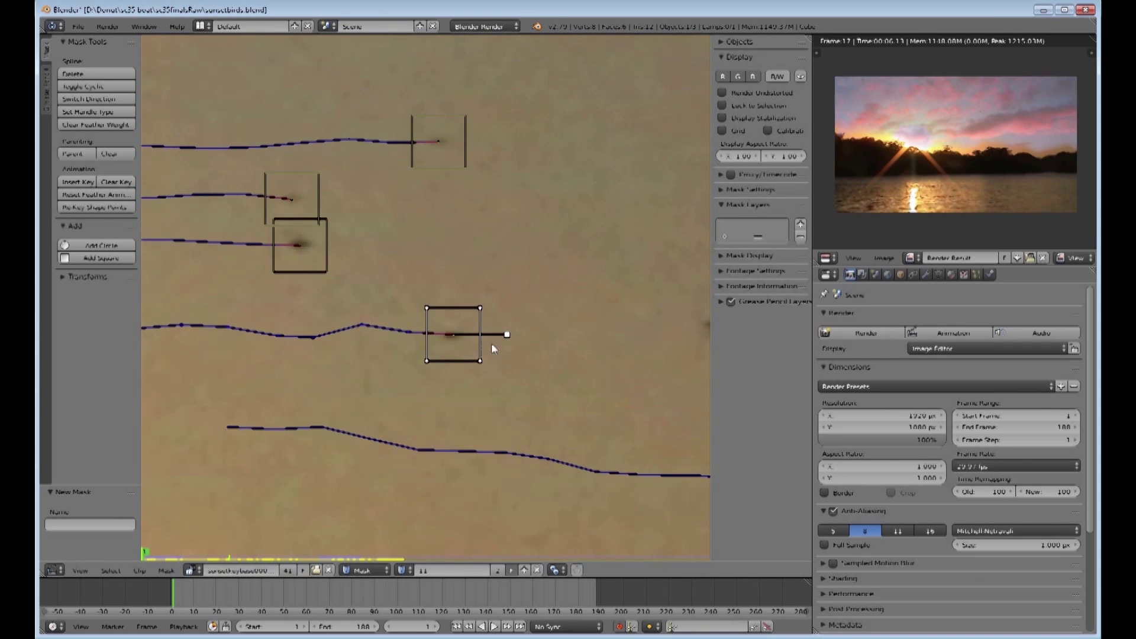
scroll(495, 345, up, 4)
shift+middle_drag(499, 353, 486, 239)
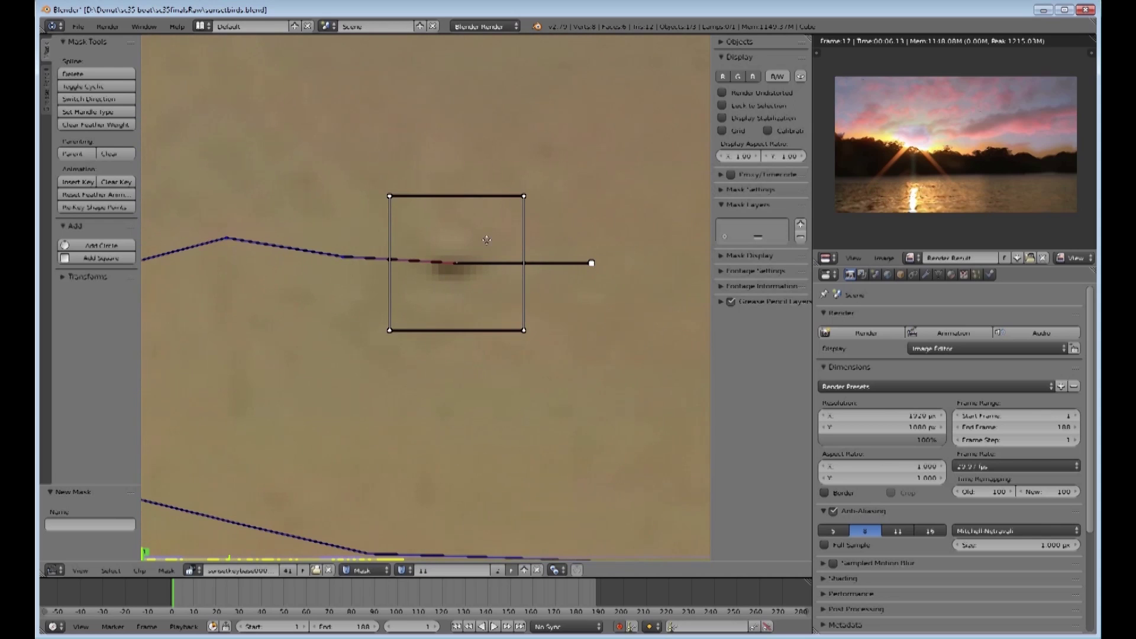
ctrl+click(454, 253)
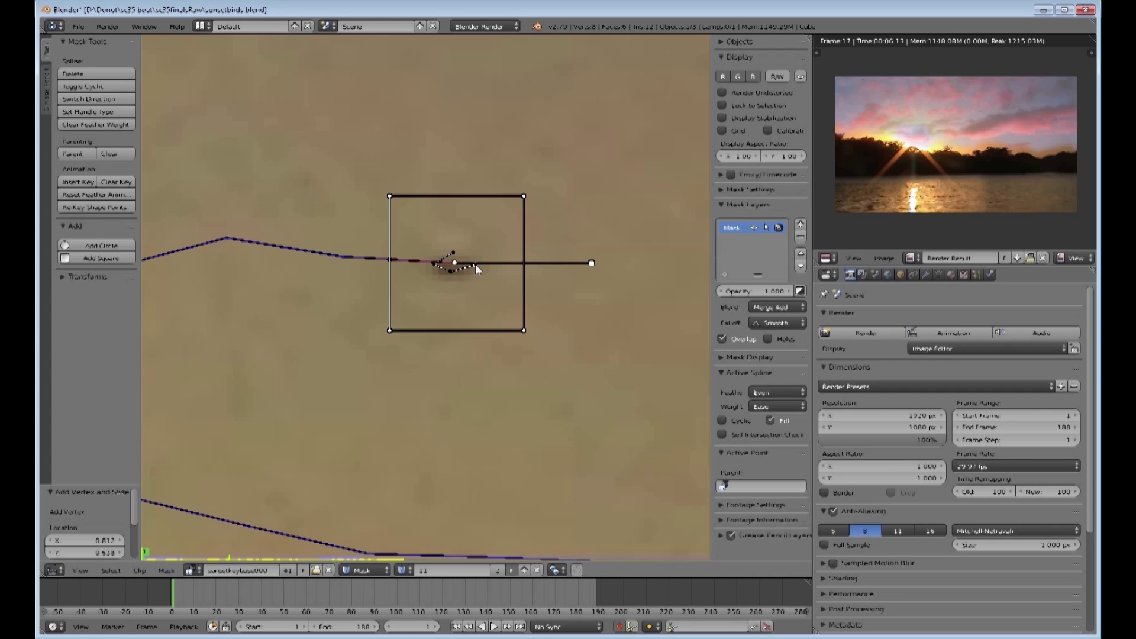
key(alt+c)
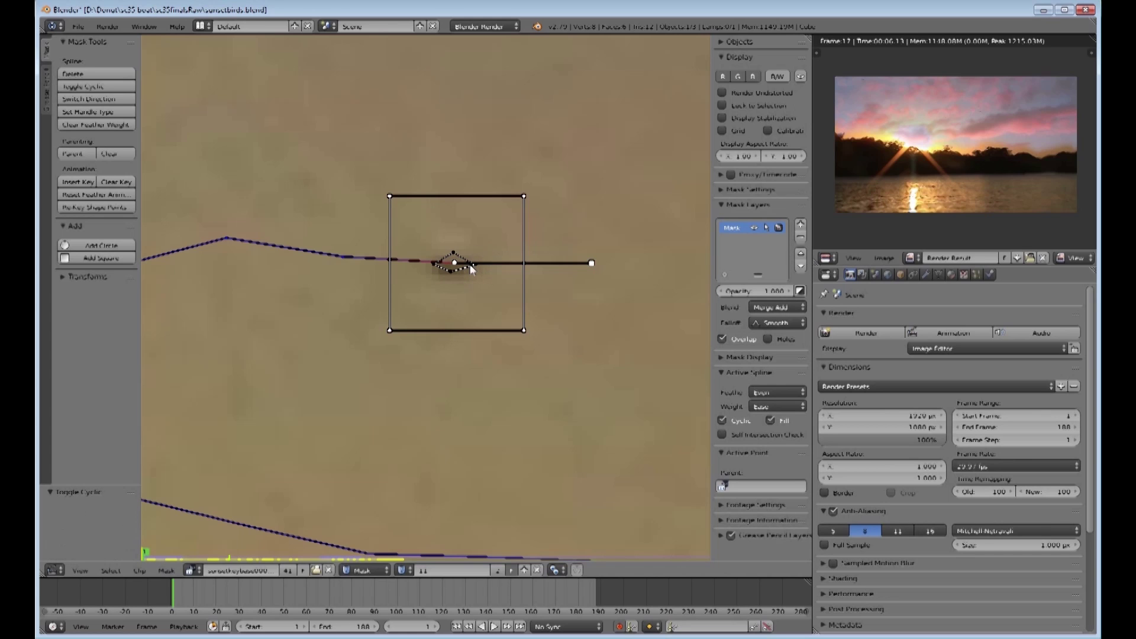
key(a)
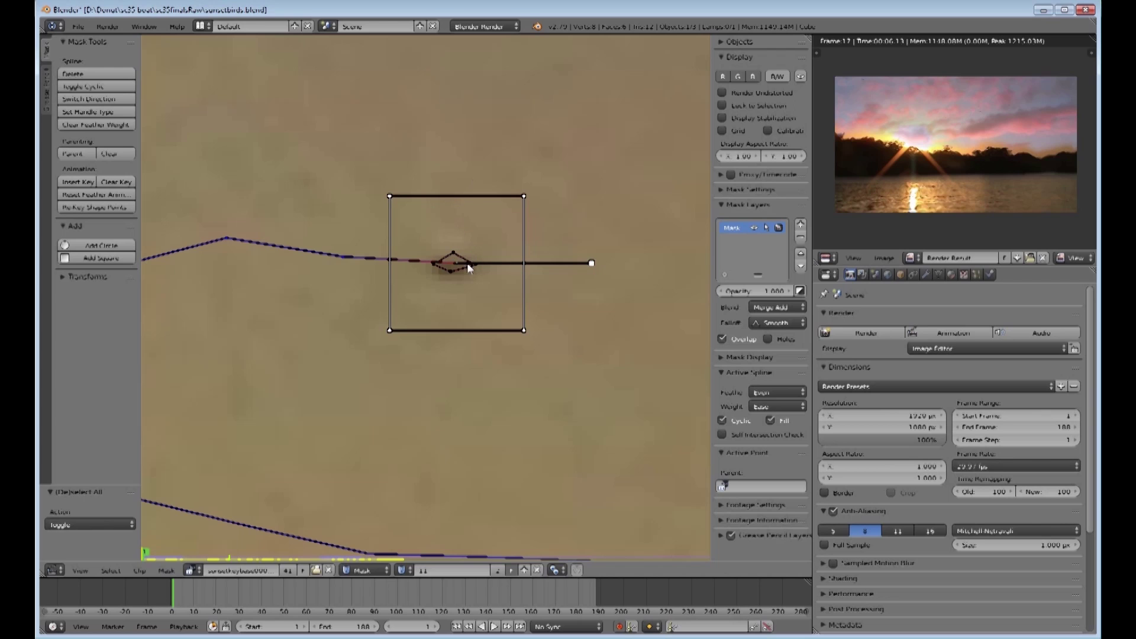
key(a)
Step: Give the mask Aligned Single handles, curve it into an ellipse around the bird, and add feather
click(87, 114)
click(89, 113)
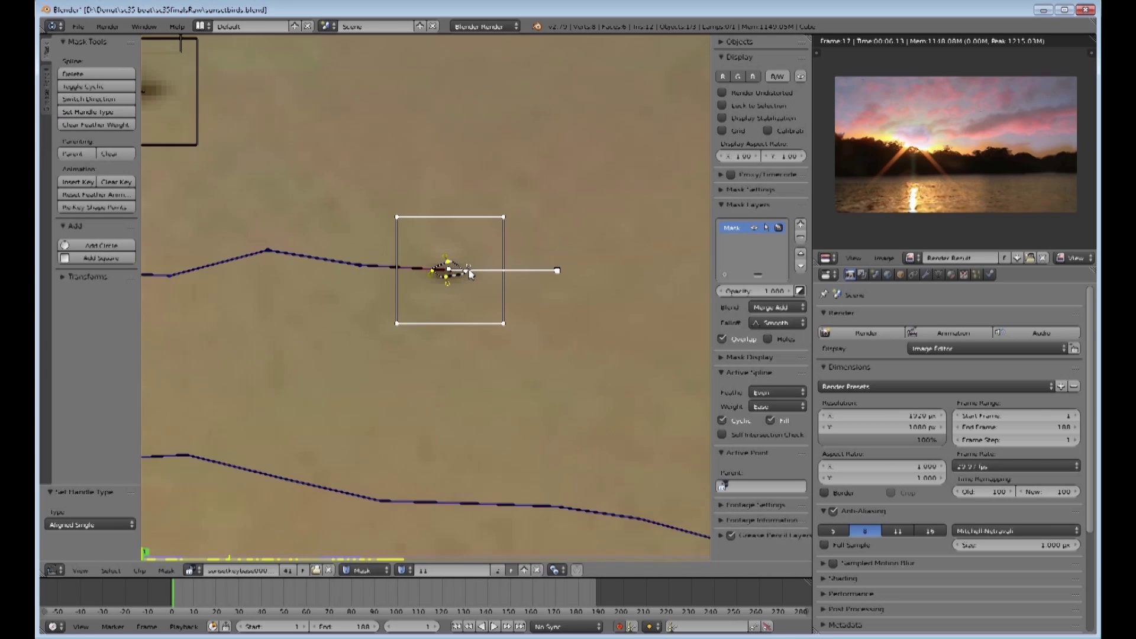
scroll(470, 273, up, 5)
drag(496, 178, 495, 171)
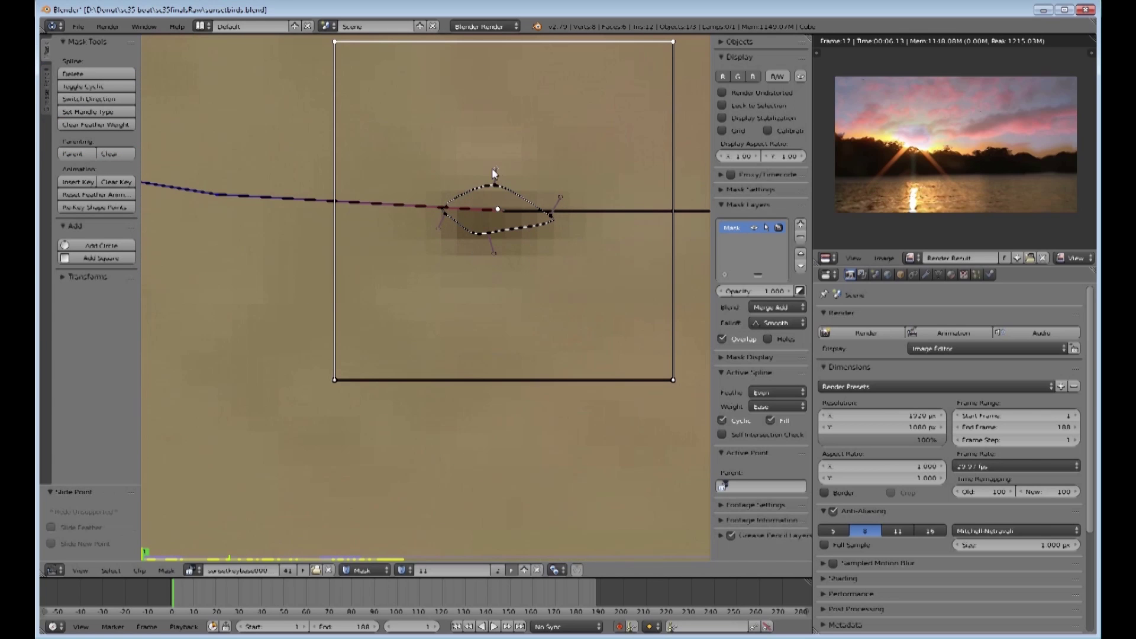
drag(430, 211, 438, 214)
drag(561, 200, 567, 217)
drag(490, 253, 486, 247)
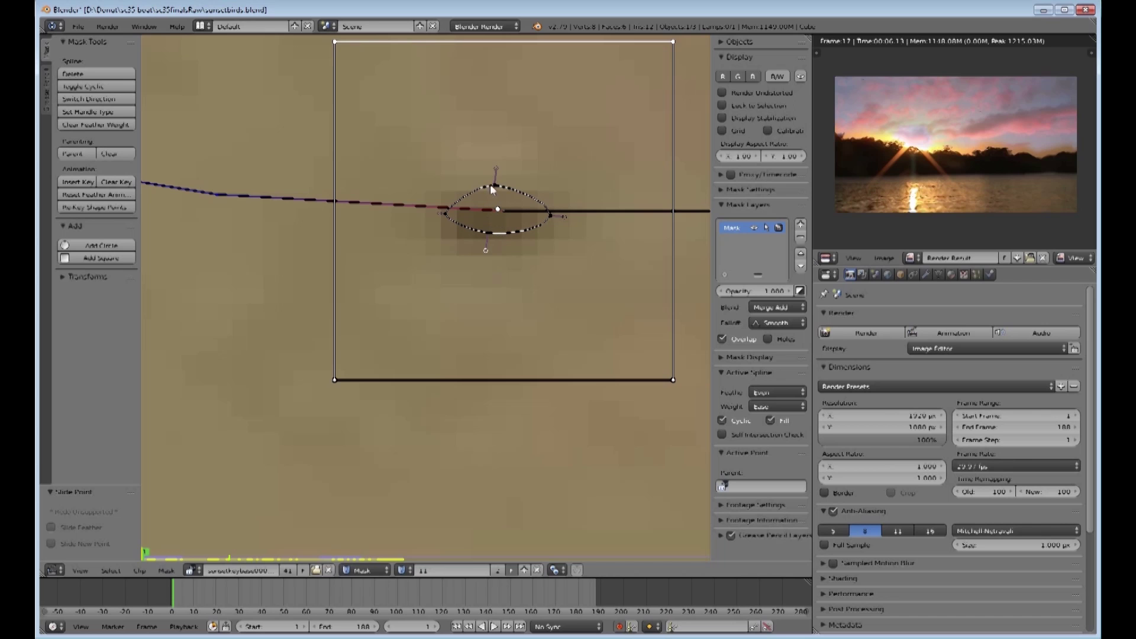
ctrl+drag(492, 186, 494, 173)
scroll(517, 238, down, 4)
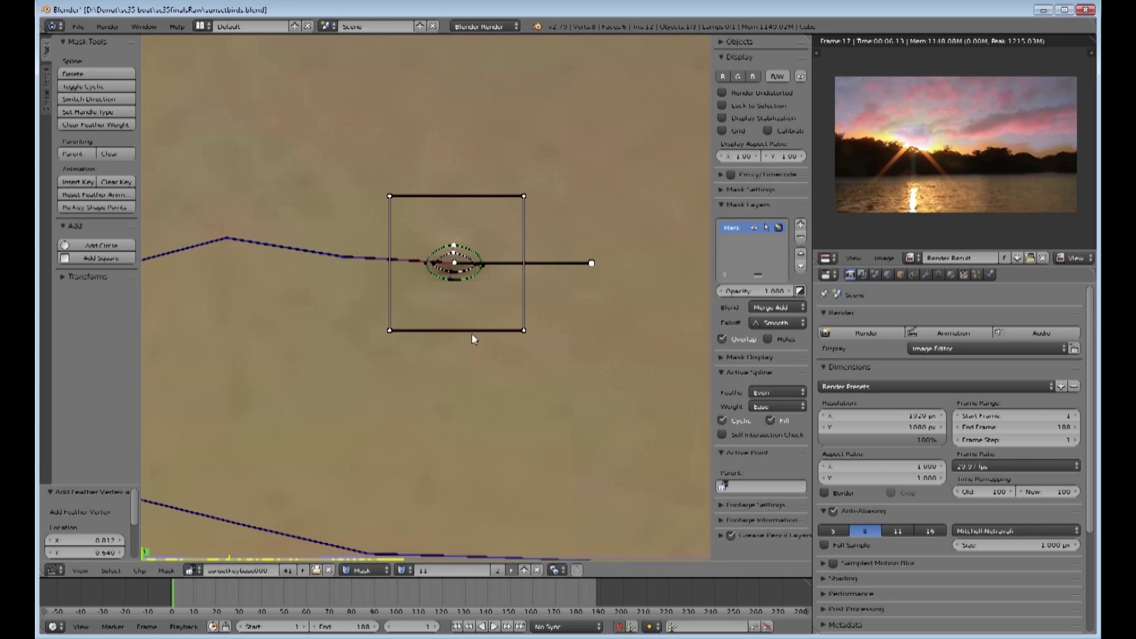
Step: Parent all the bird mask's points to the bird's motion track with Ctrl+P
key(a)
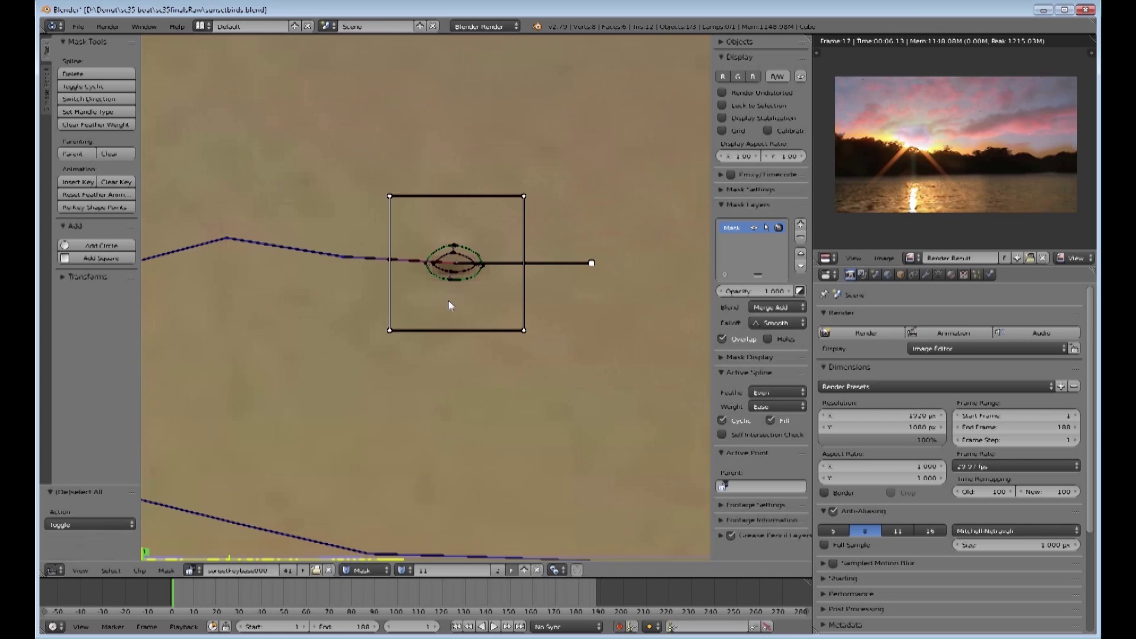
key(a)
key(ctrl+p)
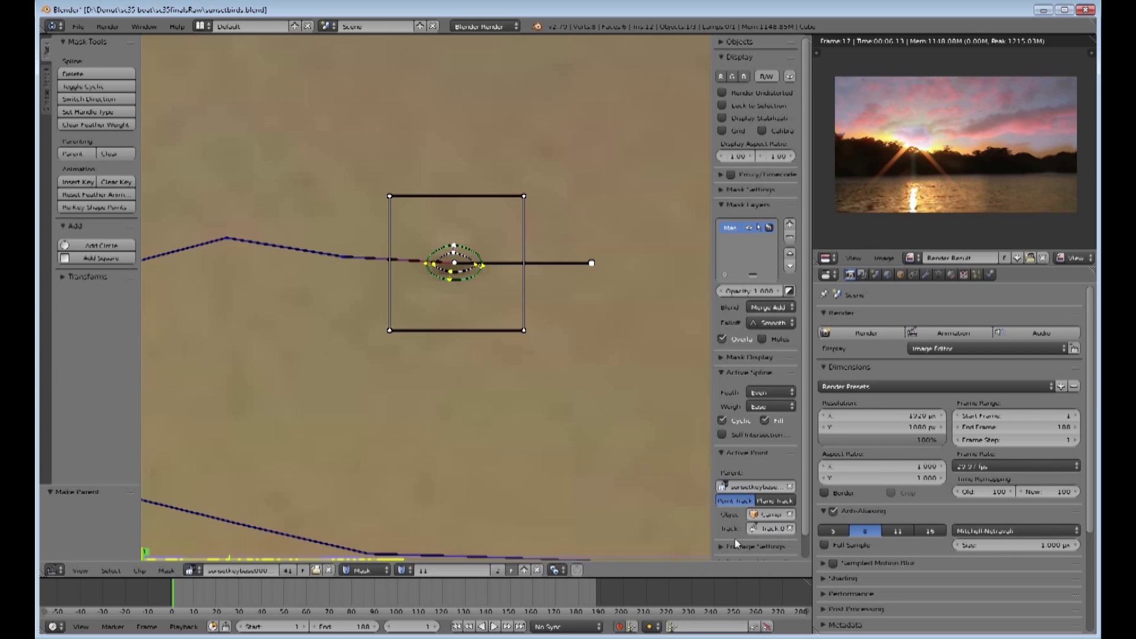
mouse_move(713, 529)
mouse_down()
mouse_move(649, 527)
mouse_move(711, 526)
mouse_up()
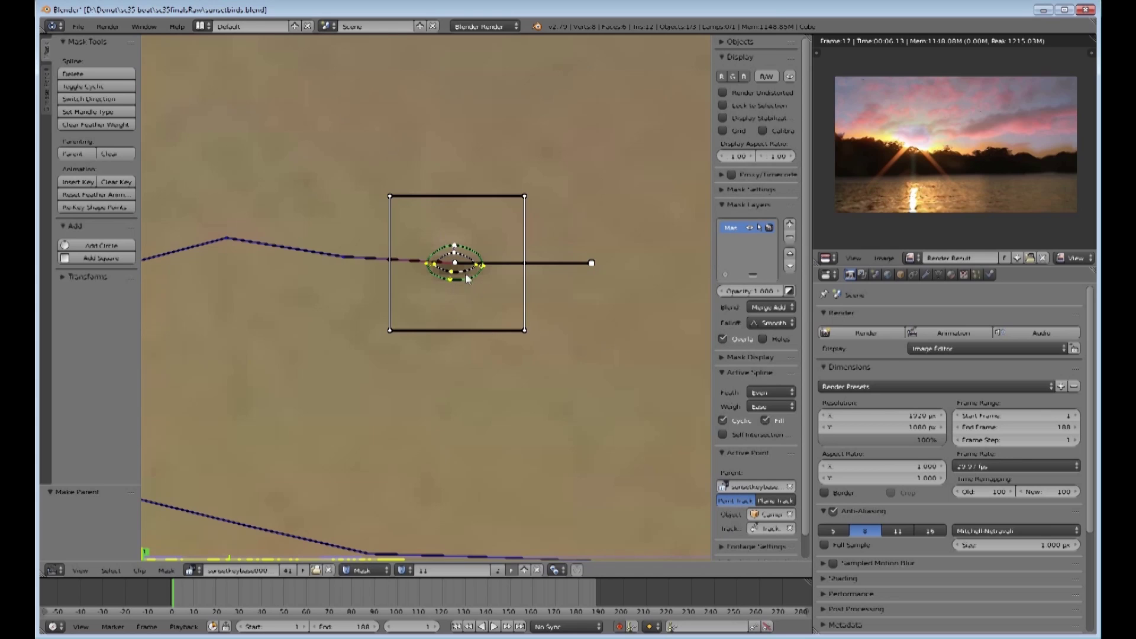
Step: Step ahead two frames to check the mask follows, and nudge one mask point left
key(Right)
key(Right)
key(Right)
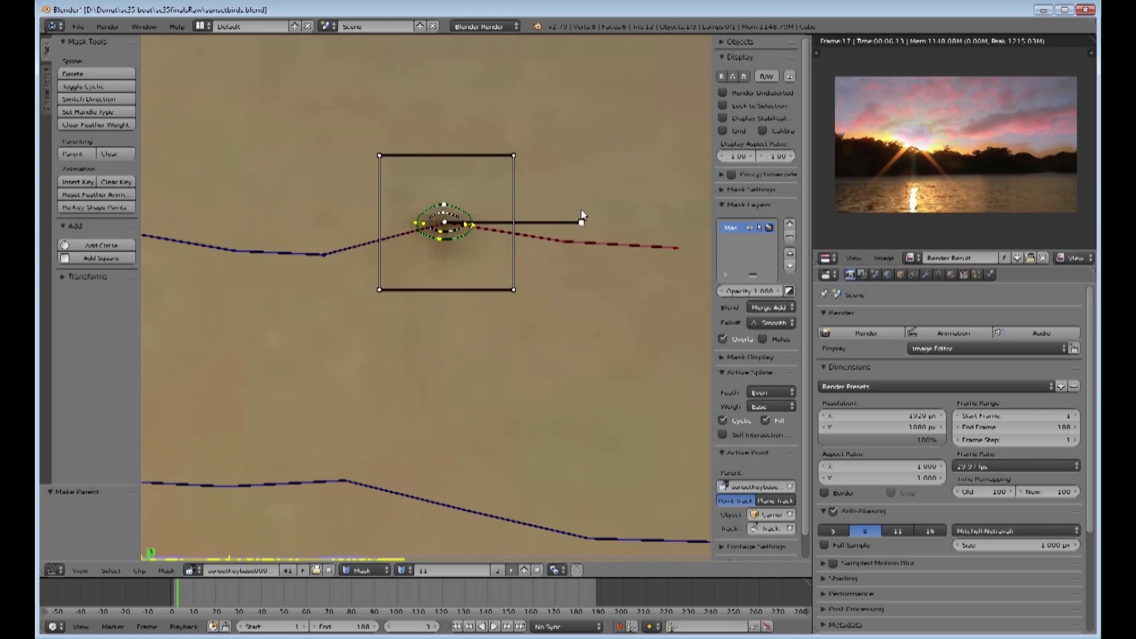
key(Right)
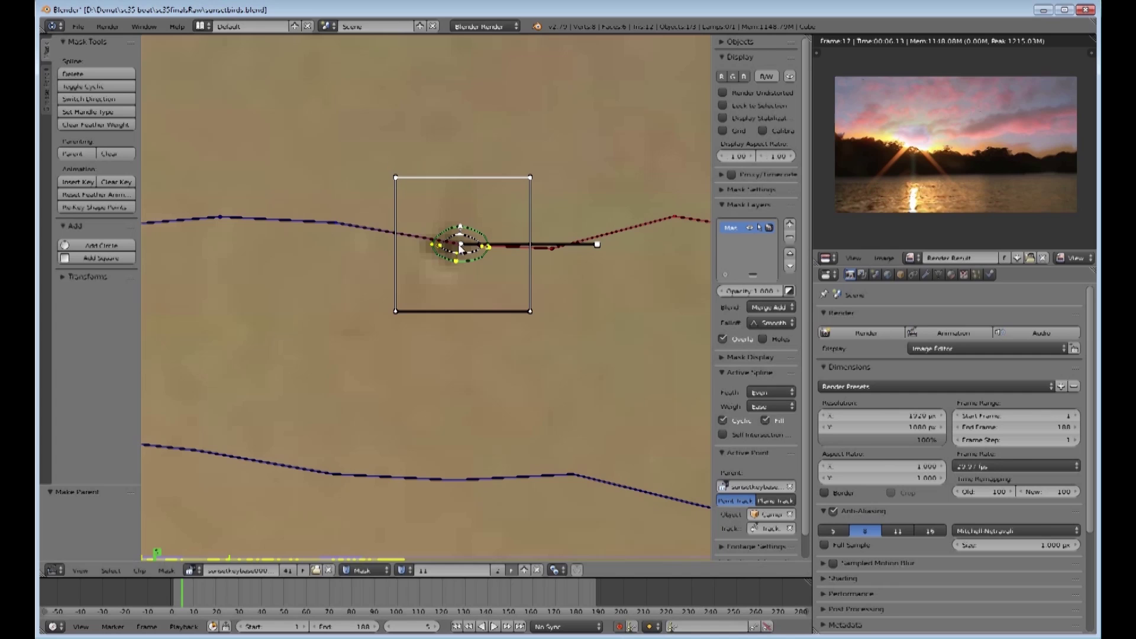
right_click(439, 248)
drag(439, 249, 432, 248)
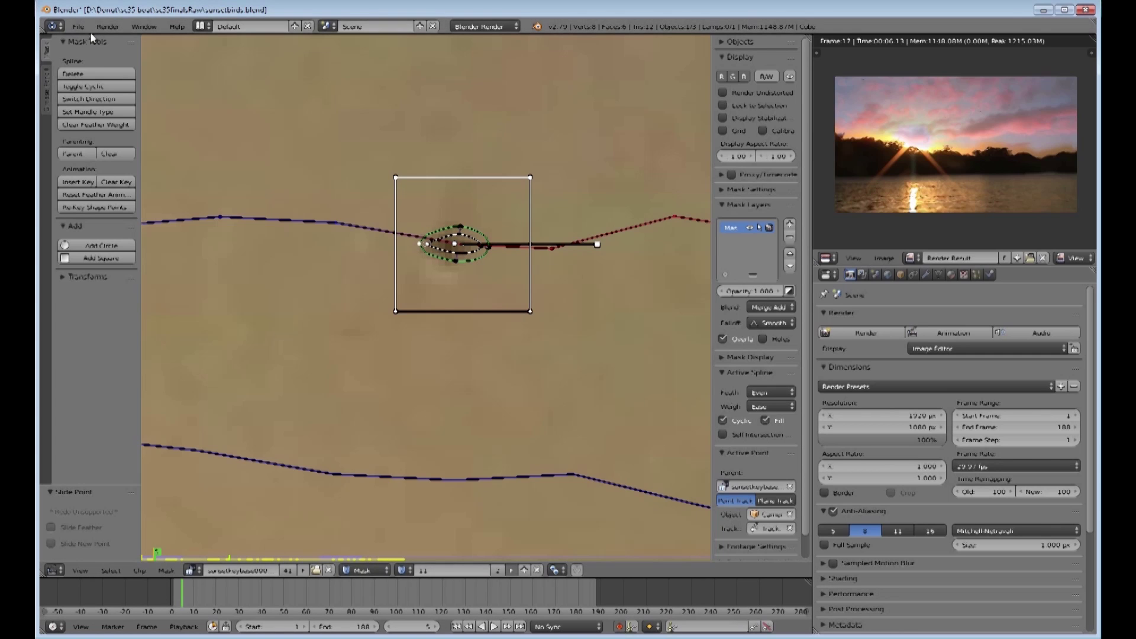
drag(89, 19, 87, 64)
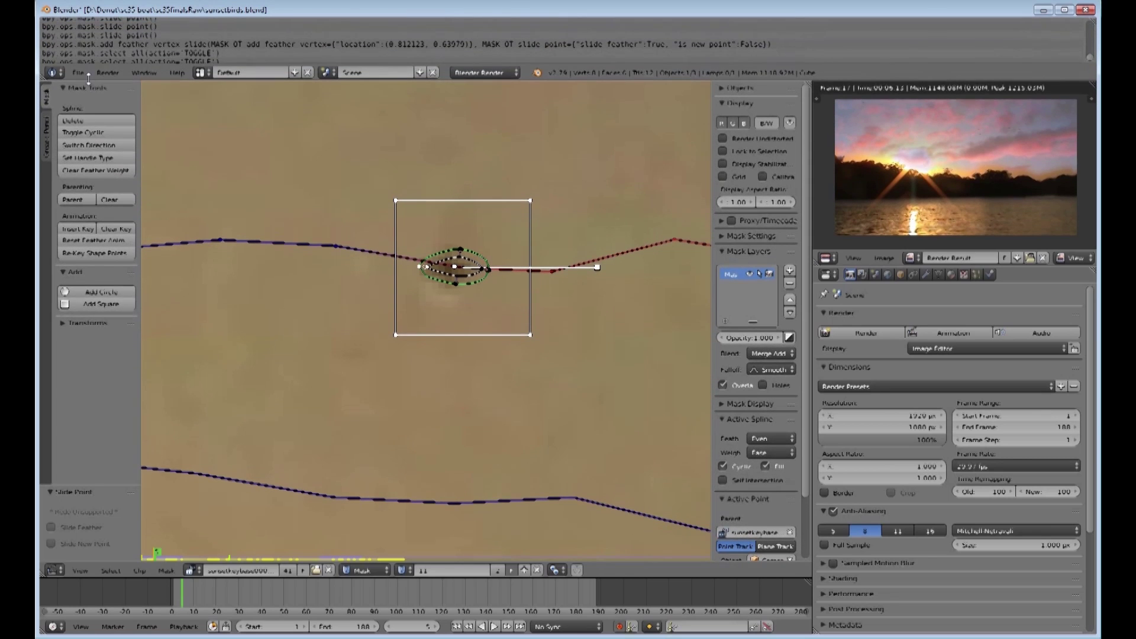
Step: Turn the top area into a Dope Sheet in Mask mode
click(52, 73)
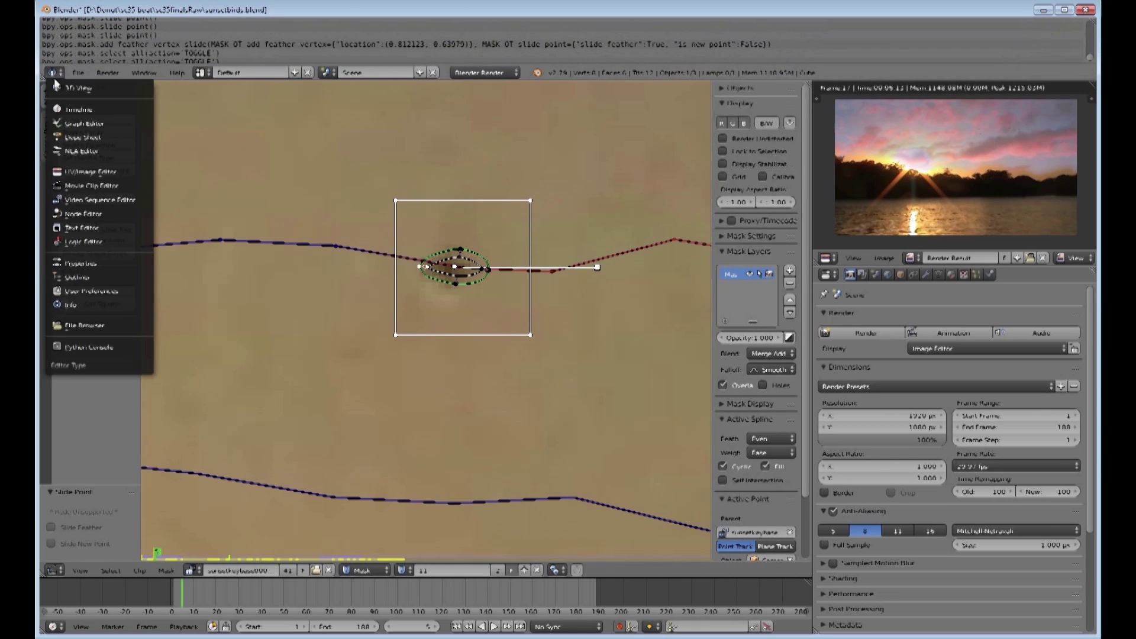
click(59, 137)
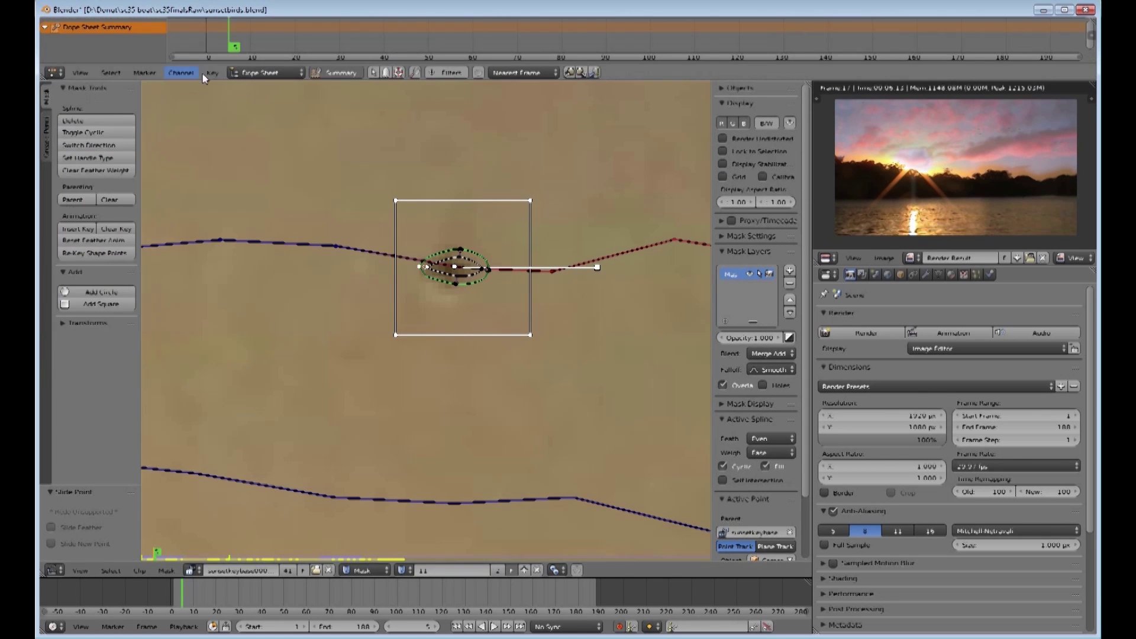
click(273, 73)
click(254, 145)
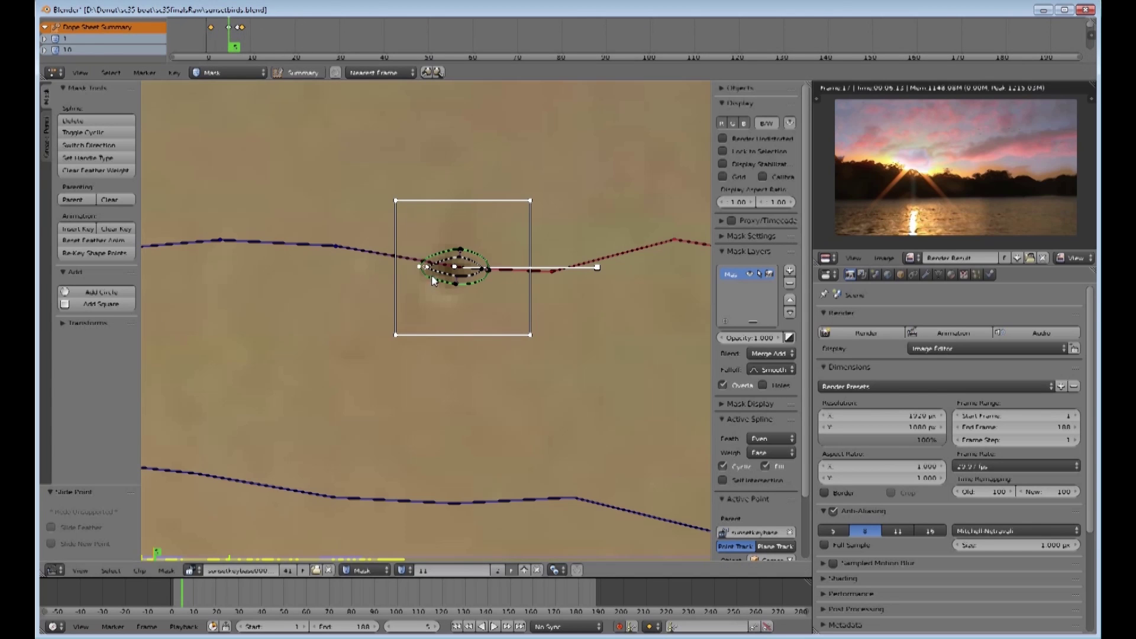
Step: Refit the bird mask's points on frames 6 through 9, keying each frame
key(Right)
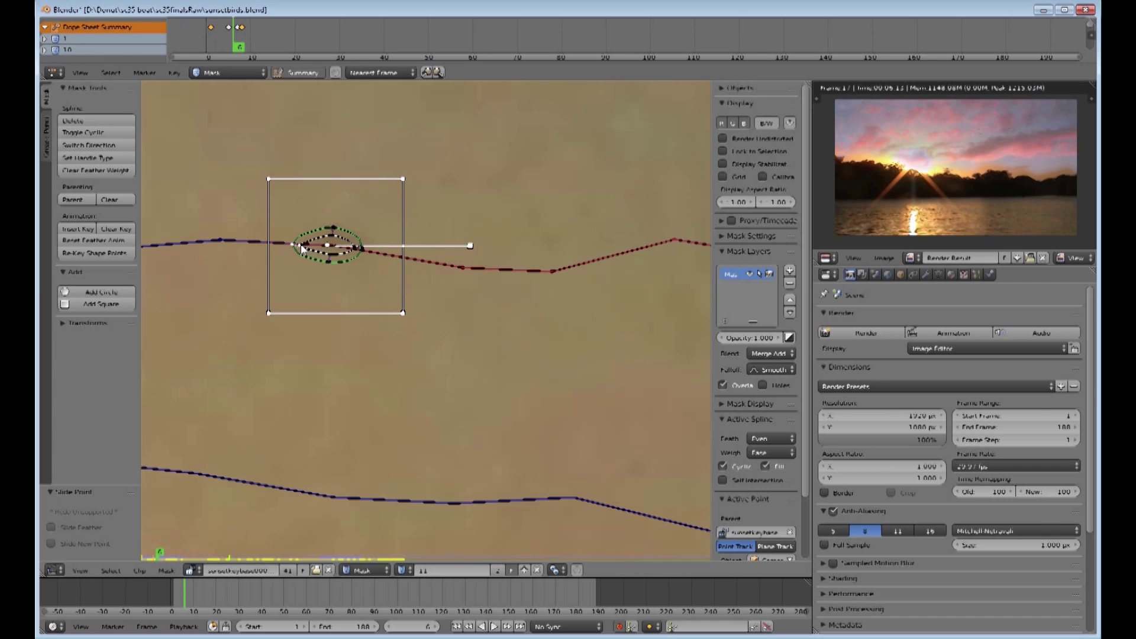
drag(299, 245, 314, 247)
key(Right)
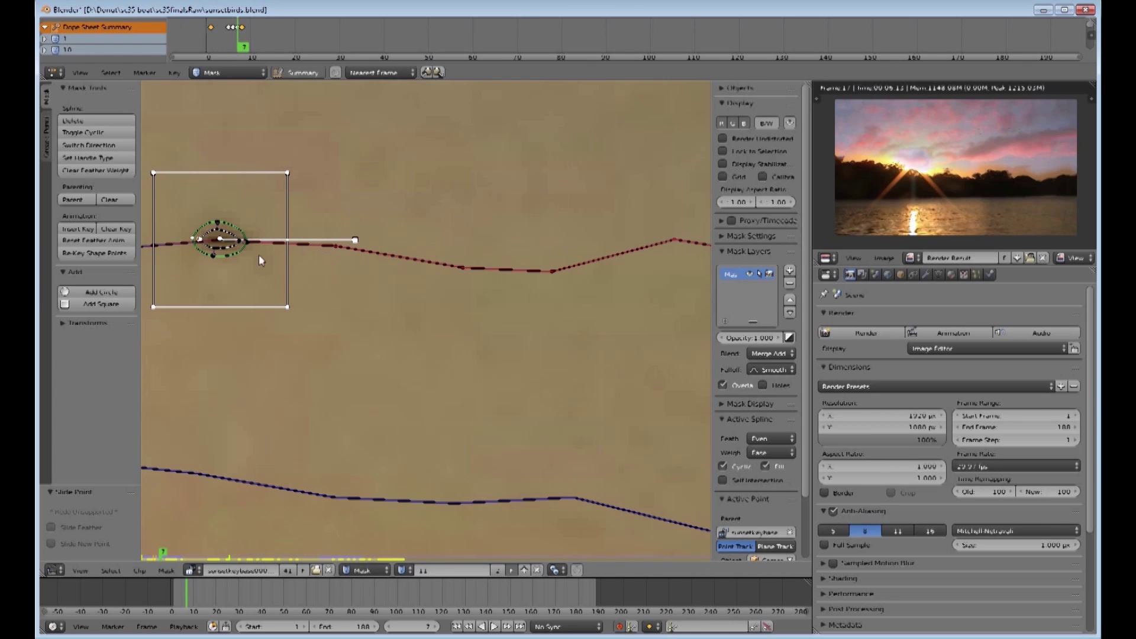
drag(223, 236, 238, 242)
key(Right)
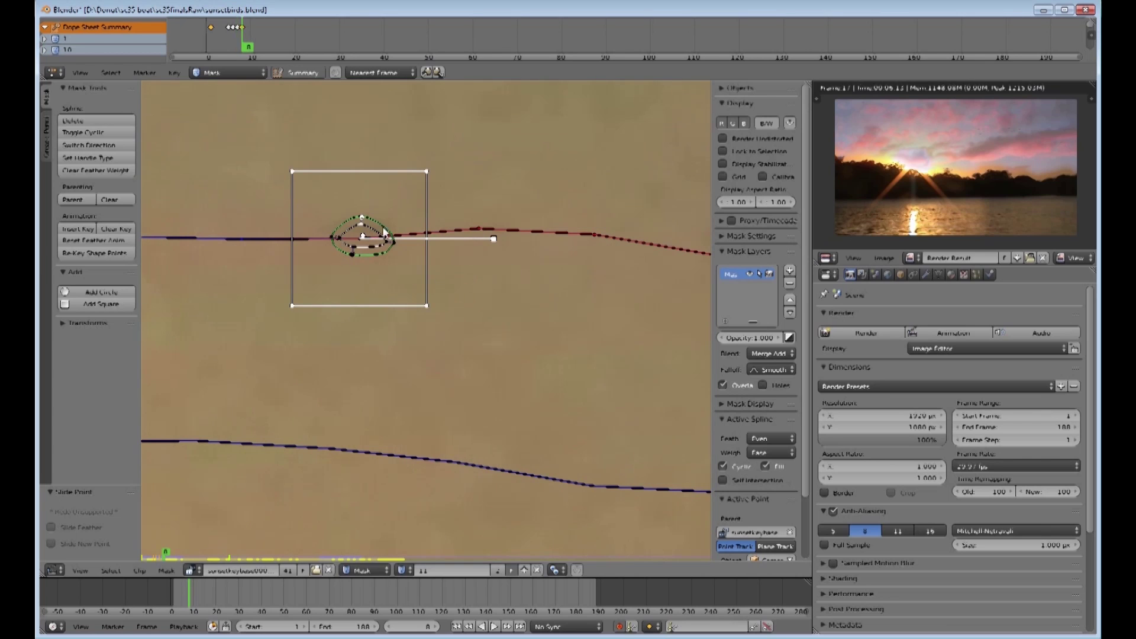
key(Right)
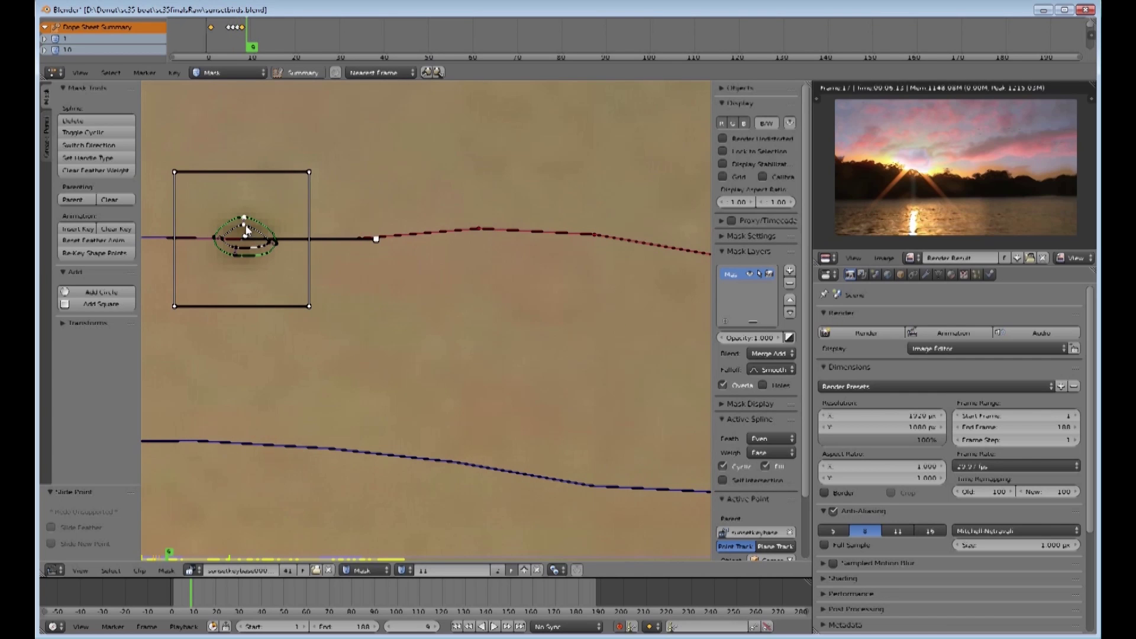
drag(247, 225, 248, 228)
scroll(370, 250, down, 2)
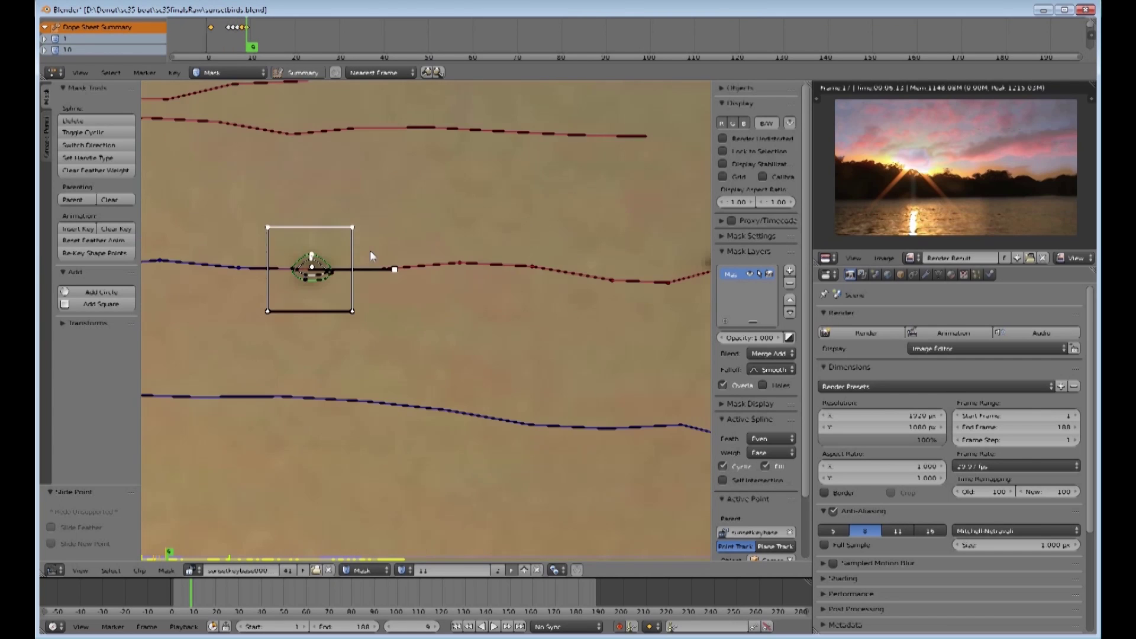
middle_drag(334, 270, 539, 226)
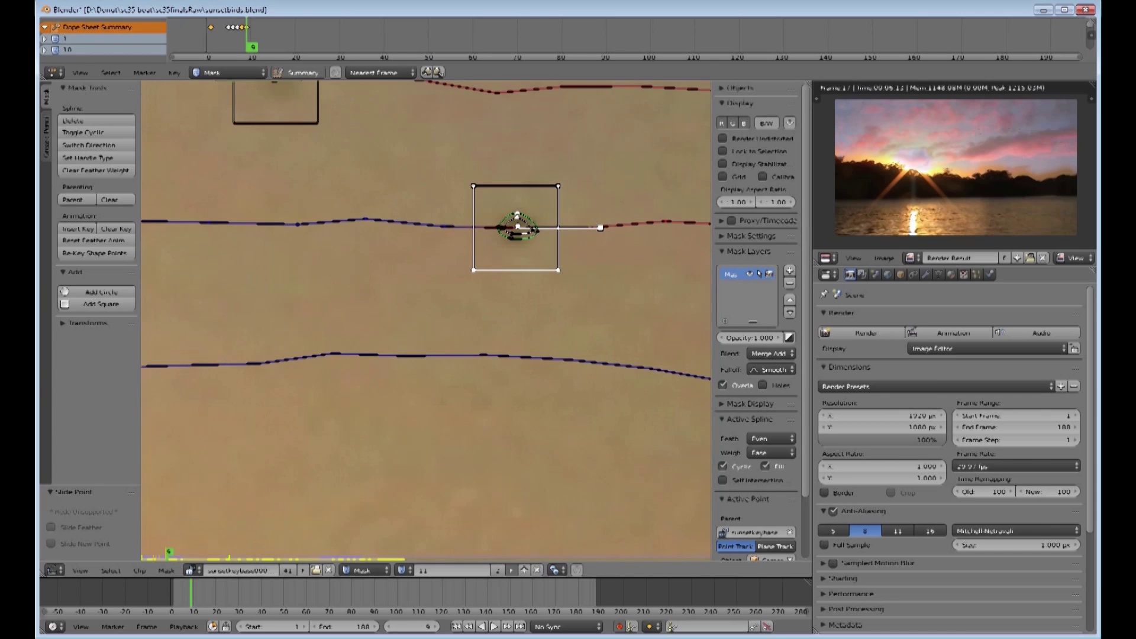
scroll(468, 346, down, 2)
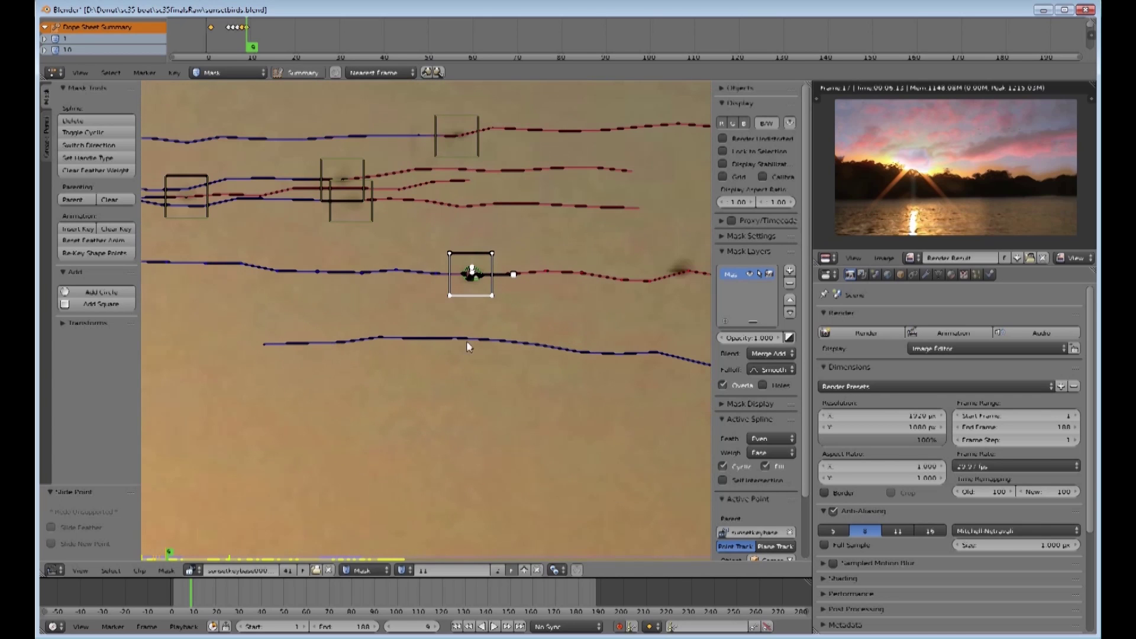
Step: Switch the clip area to the Compositing node editor and frame the node tree
click(54, 570)
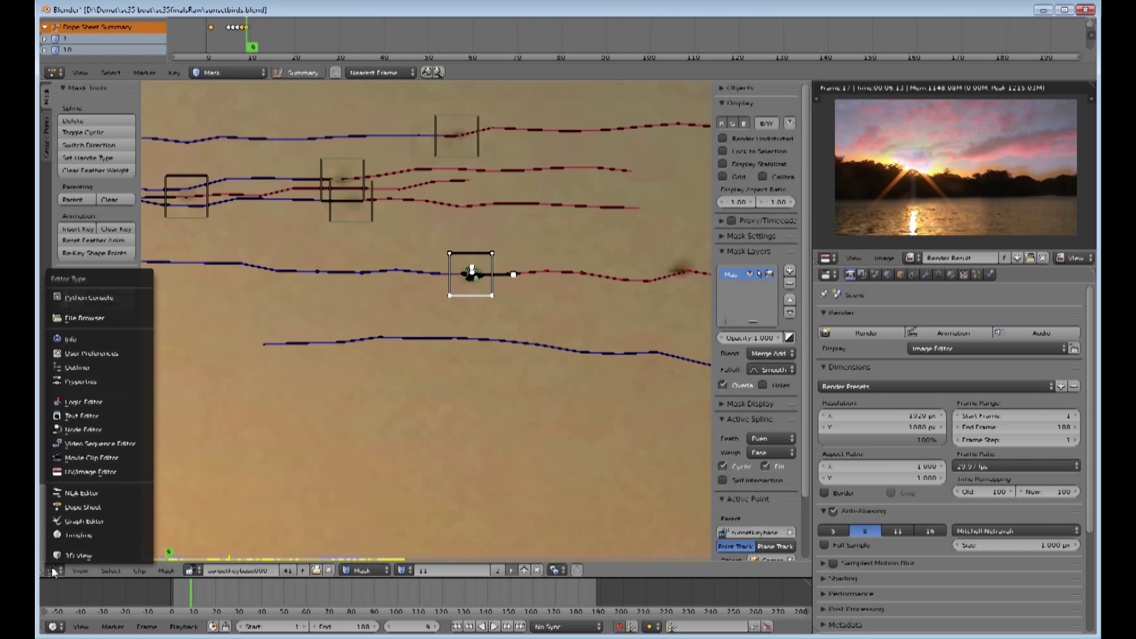
click(60, 430)
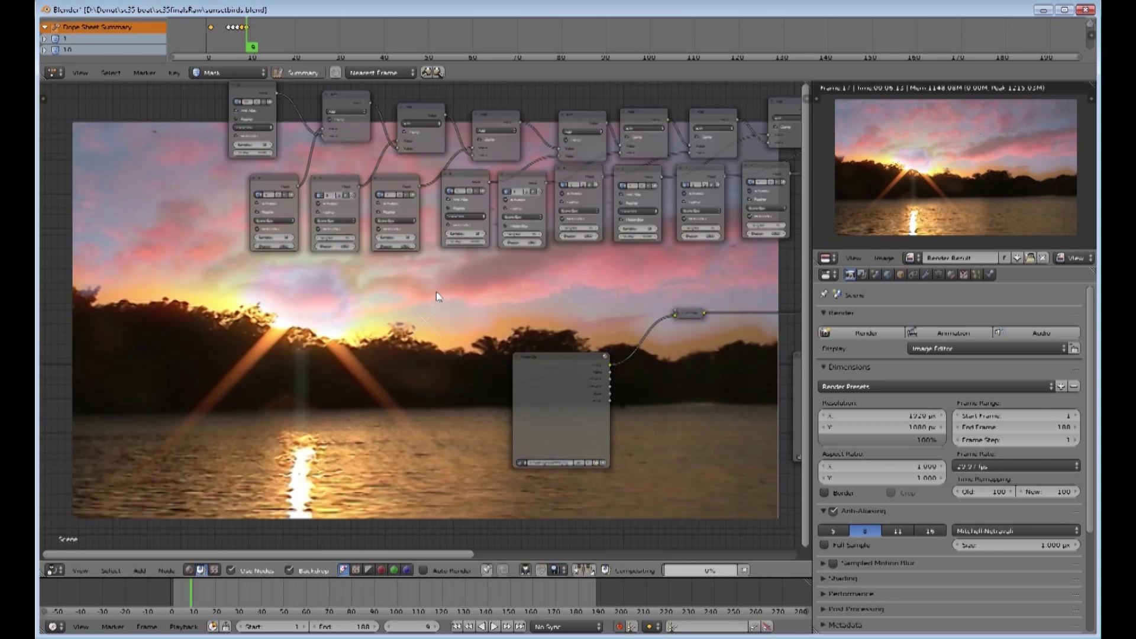
key(Home)
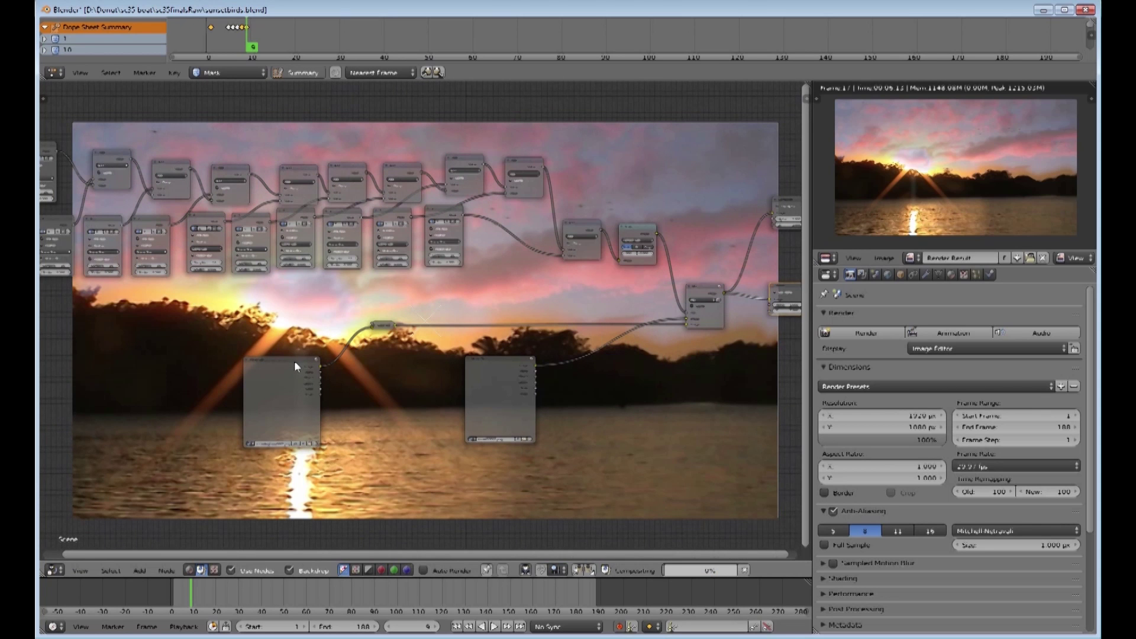
middle_drag(291, 374, 164, 335)
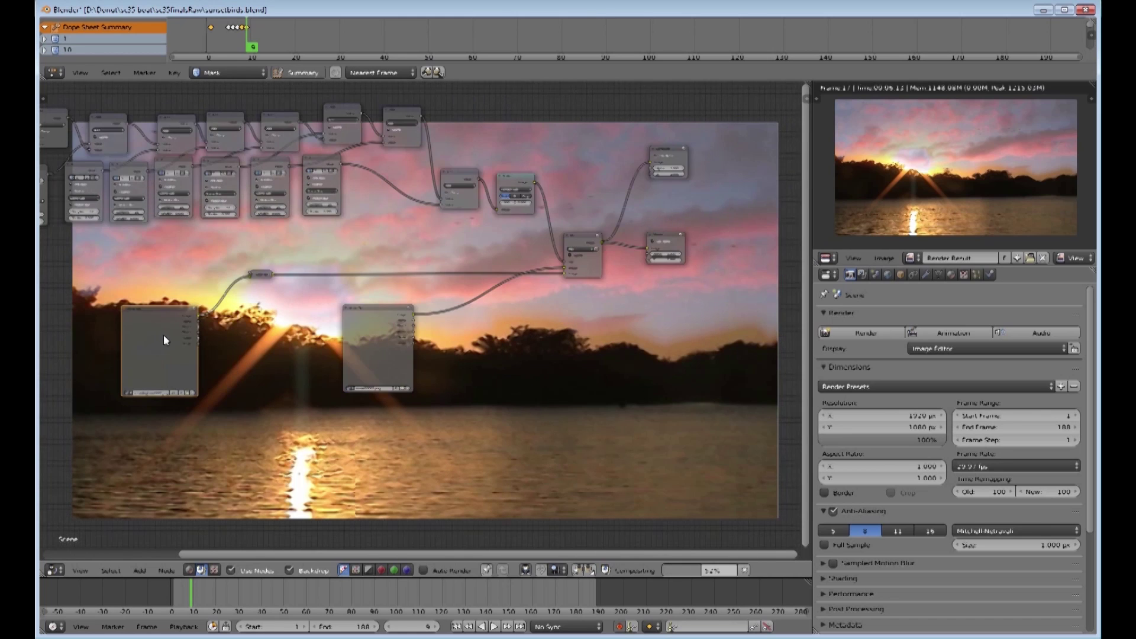
scroll(165, 329, up, 3)
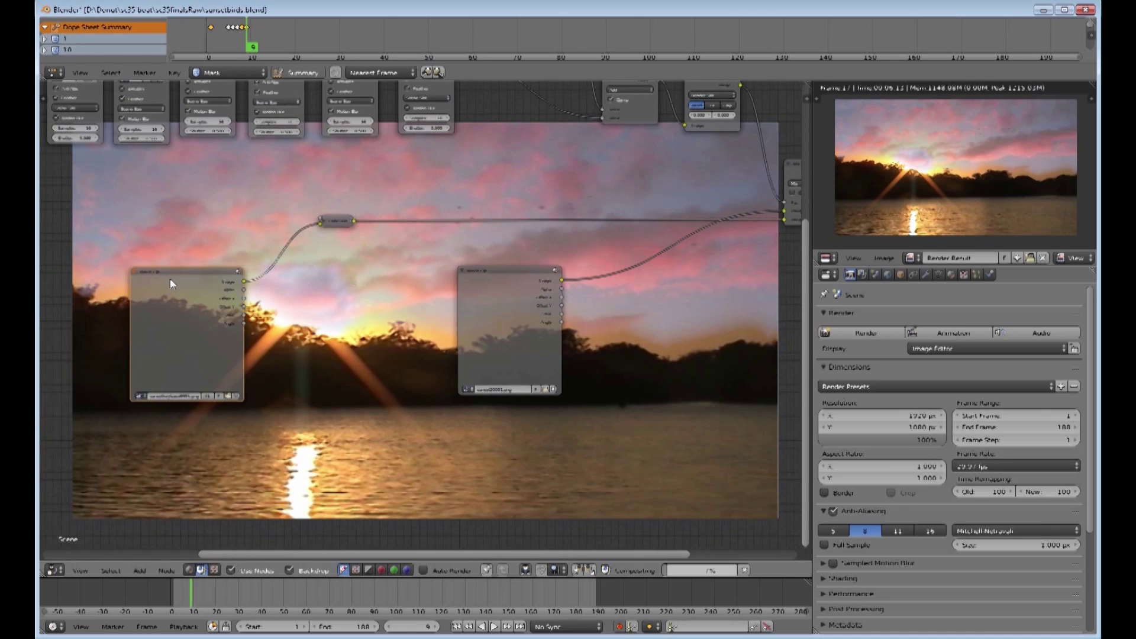
Step: Move the second image node slightly left and expand the Color Balance node
click(138, 395)
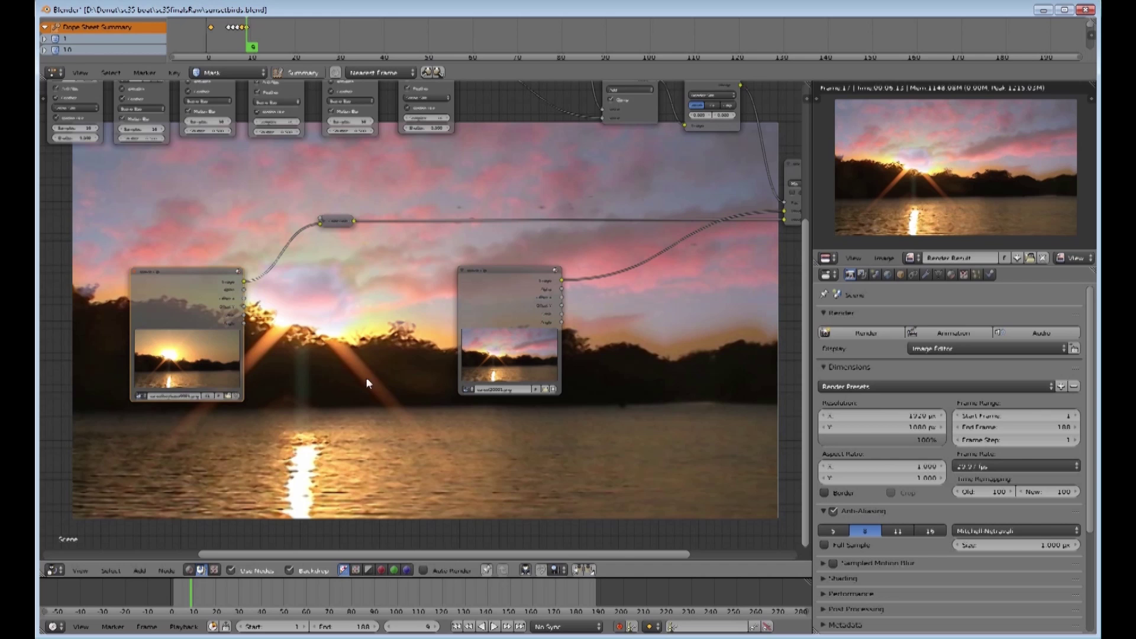
drag(510, 271, 477, 281)
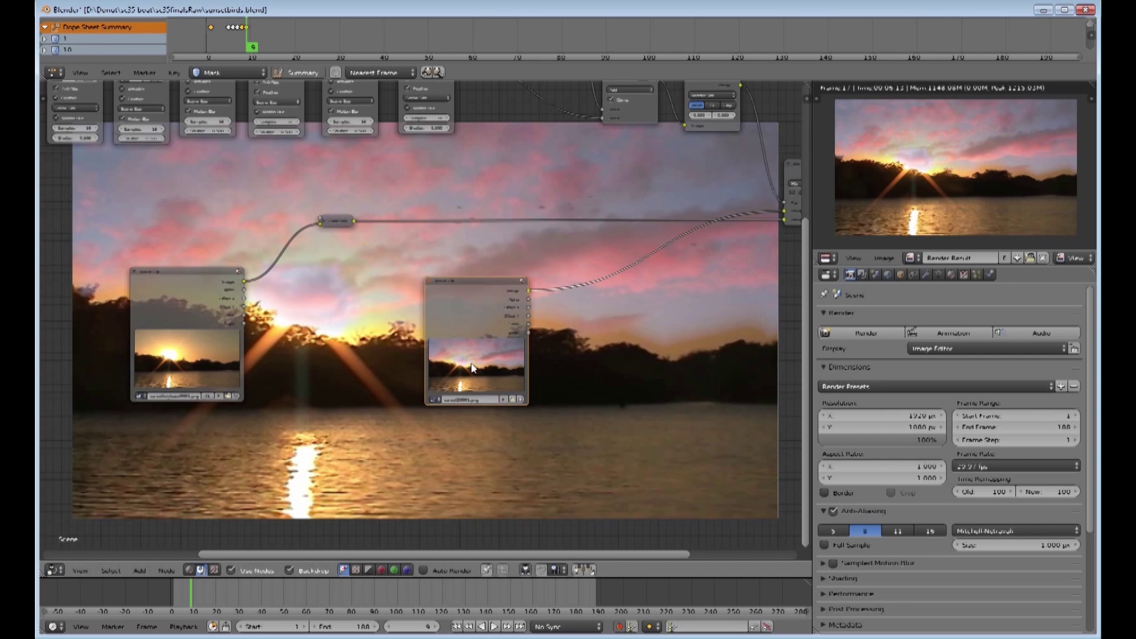
click(326, 222)
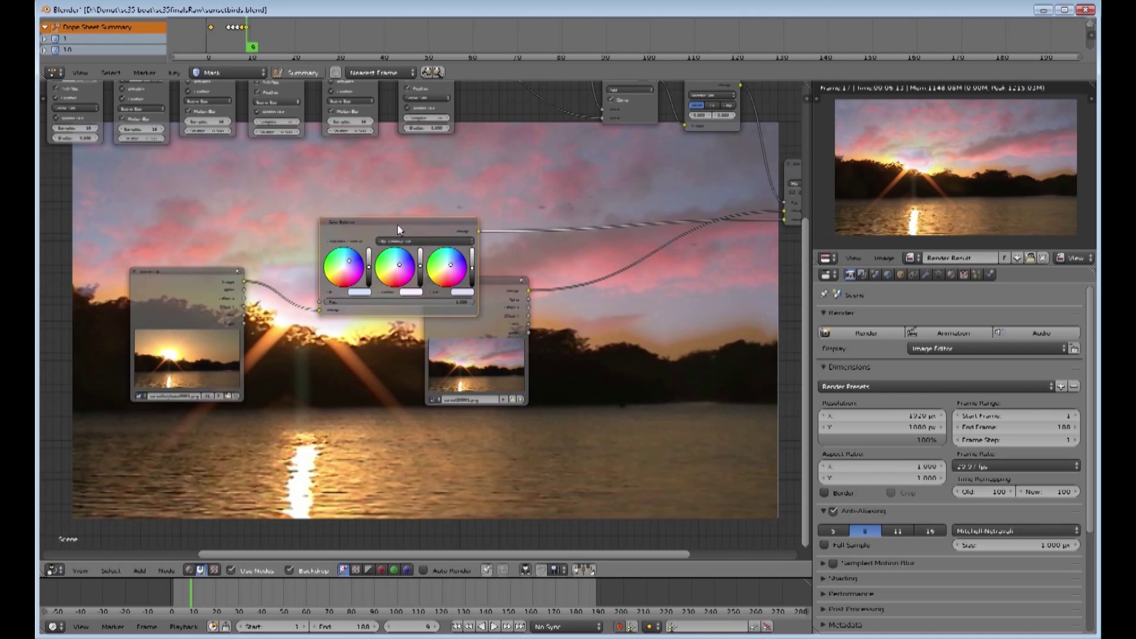
Step: Move the Color Balance node, collapse it to its header, and drop it onto the incoming link
drag(396, 224, 384, 179)
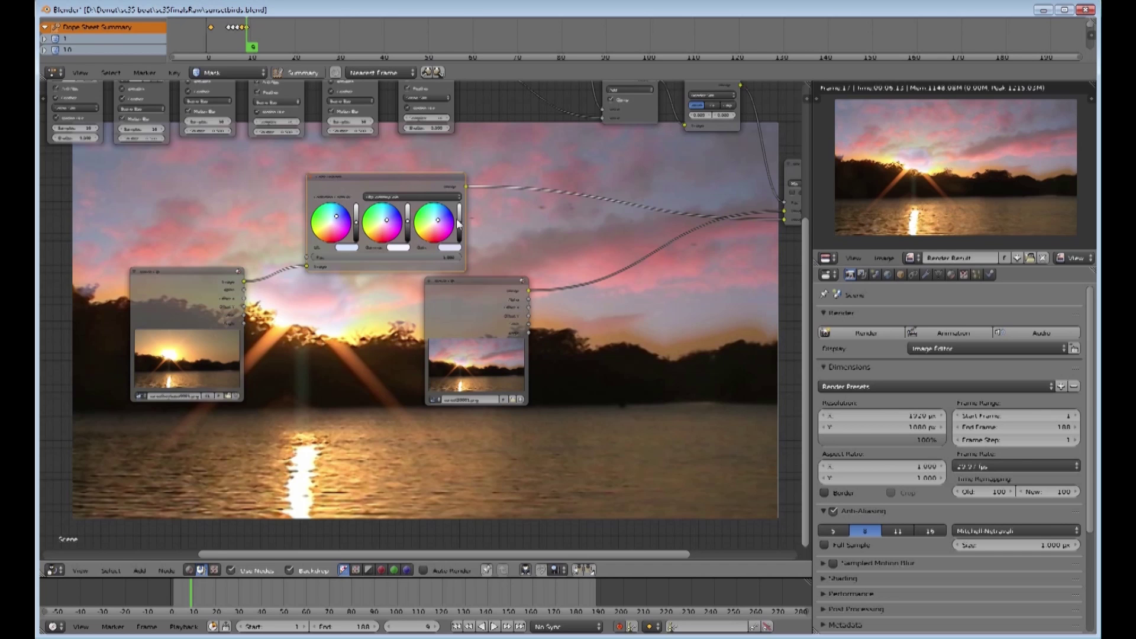
middle_drag(525, 227, 352, 303)
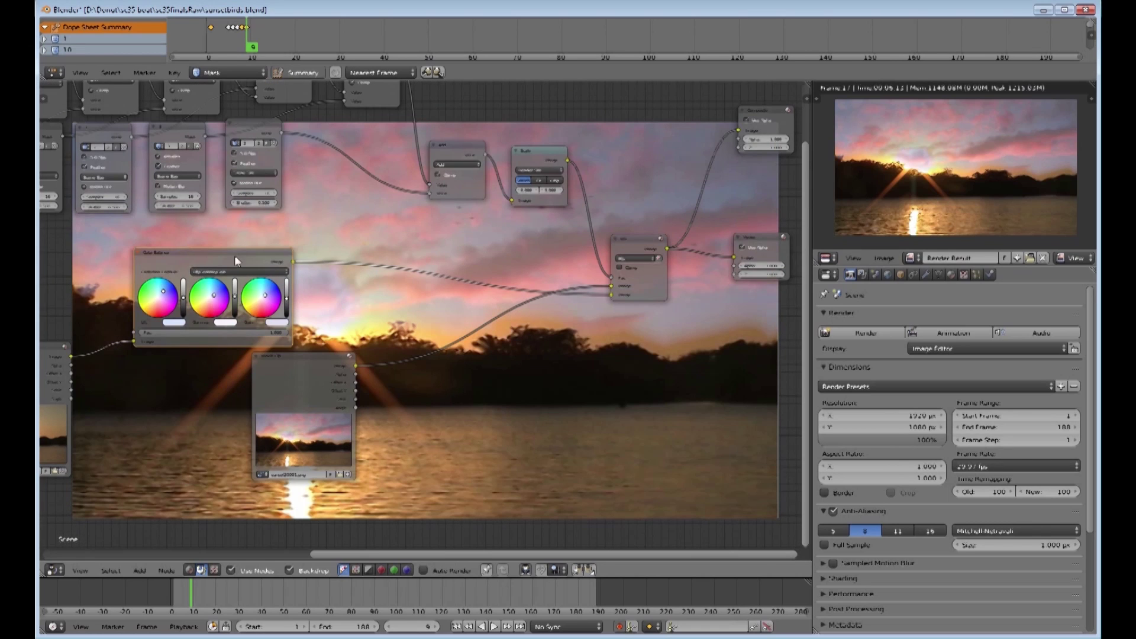
drag(234, 255, 196, 268)
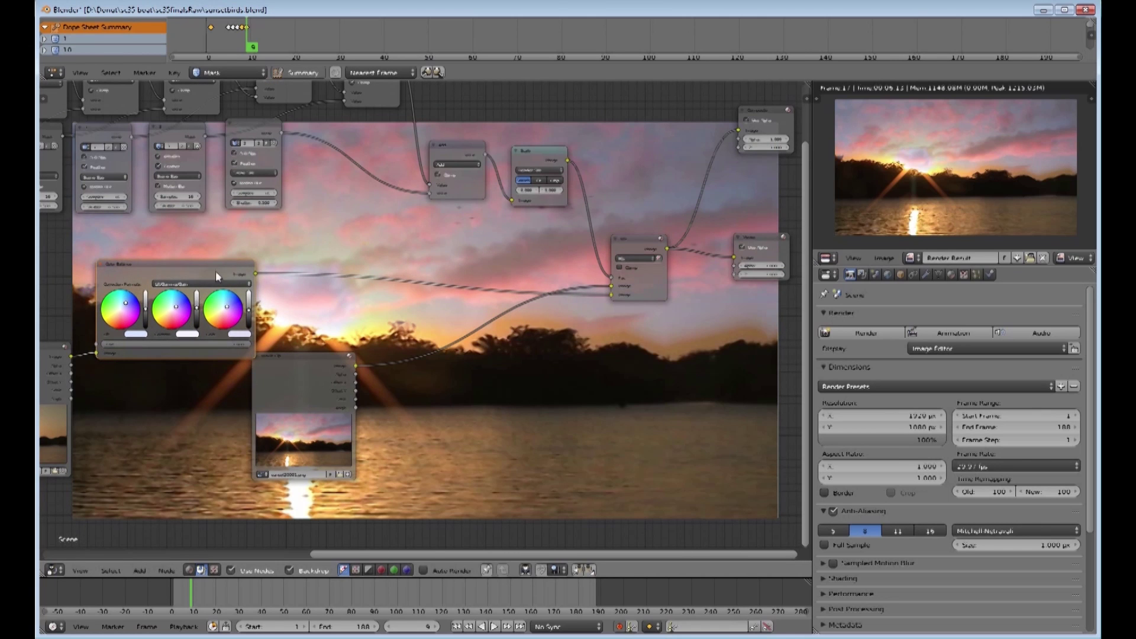
click(100, 265)
drag(109, 267, 152, 307)
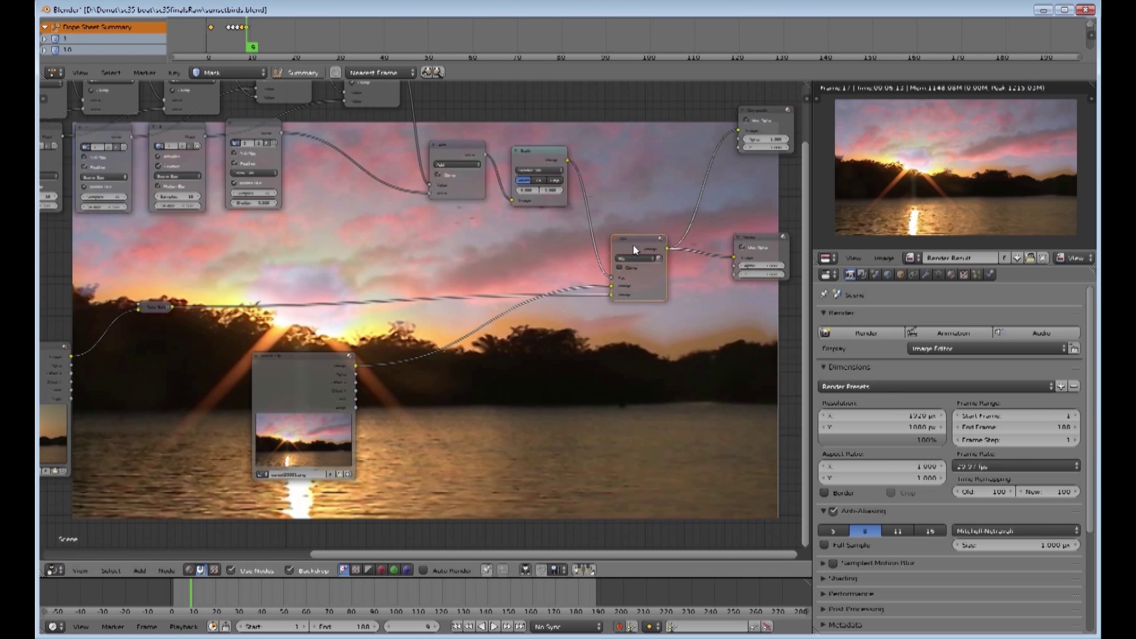
Step: Reposition the Mix, Movie Clip and Viewer nodes and reattach the link into the Mix input
drag(632, 247, 640, 229)
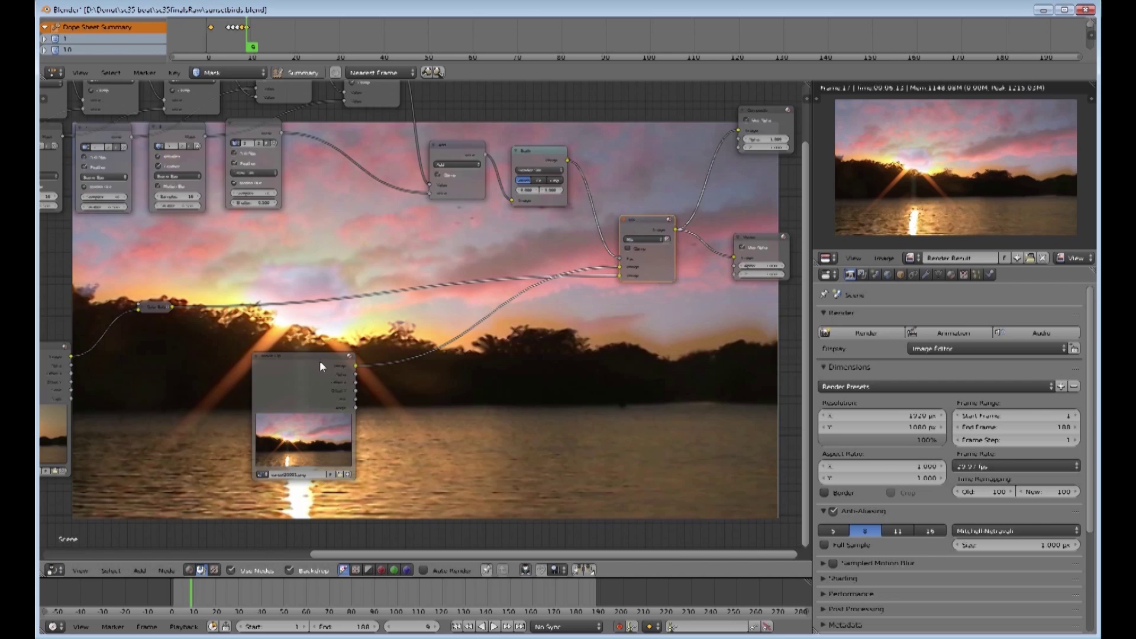
drag(320, 366, 392, 335)
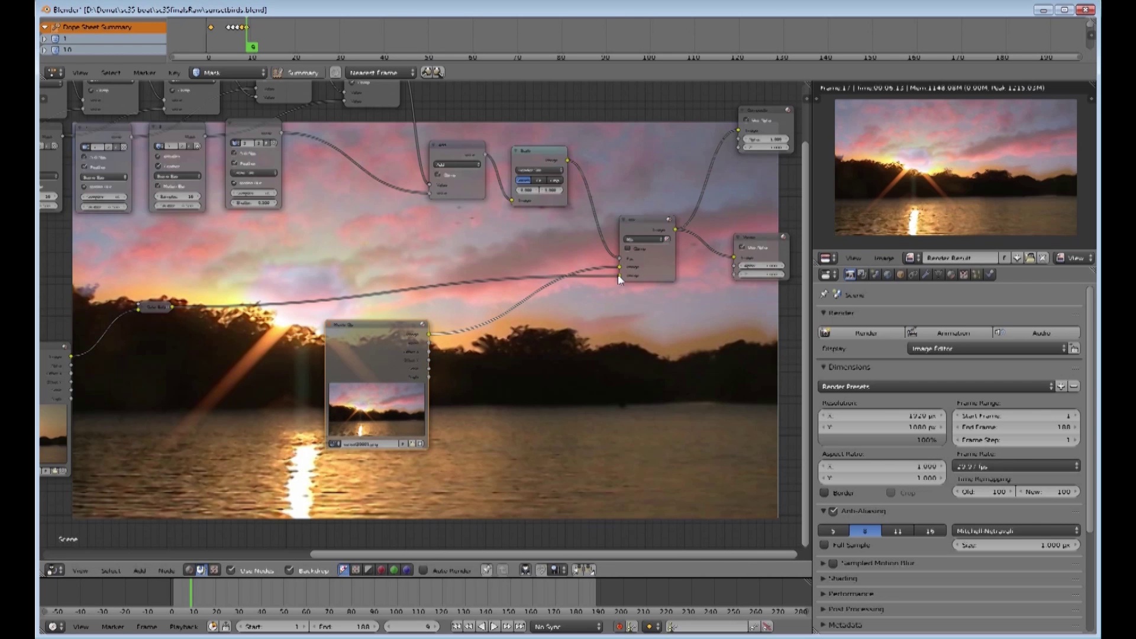
mouse_move(619, 278)
mouse_down()
mouse_move(606, 278)
mouse_move(618, 275)
mouse_up()
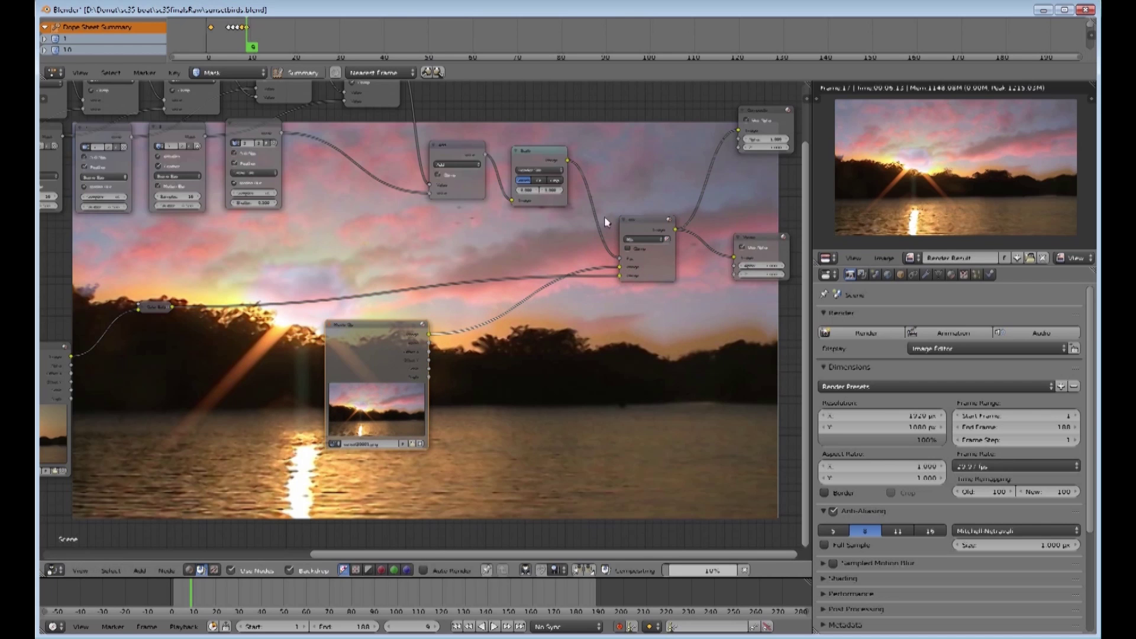
drag(767, 118, 769, 111)
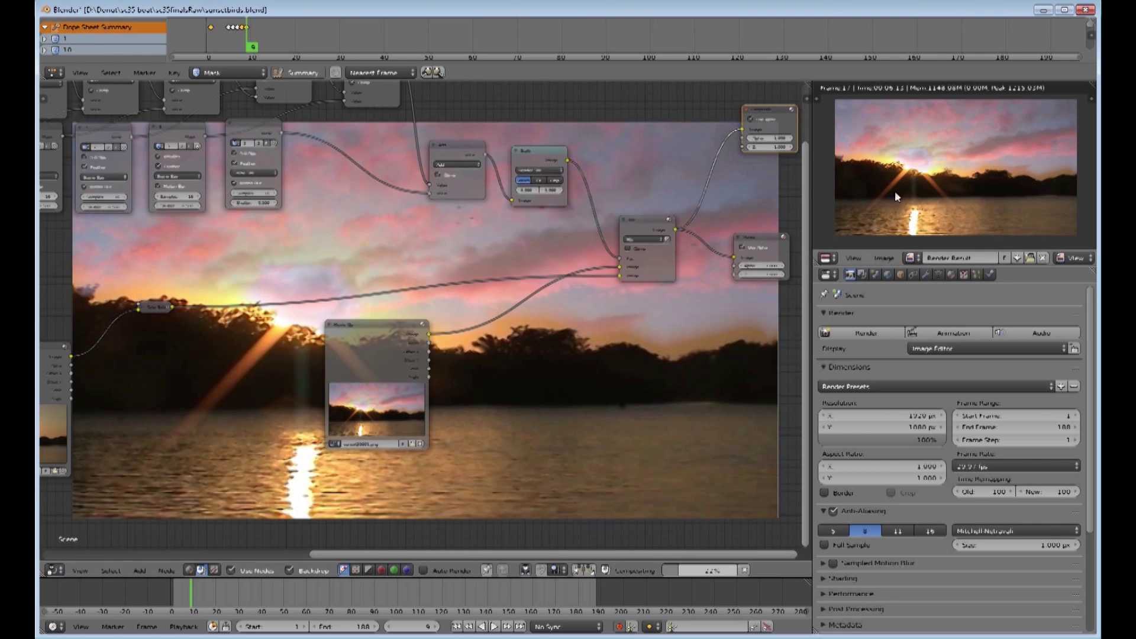
click(826, 259)
click(840, 362)
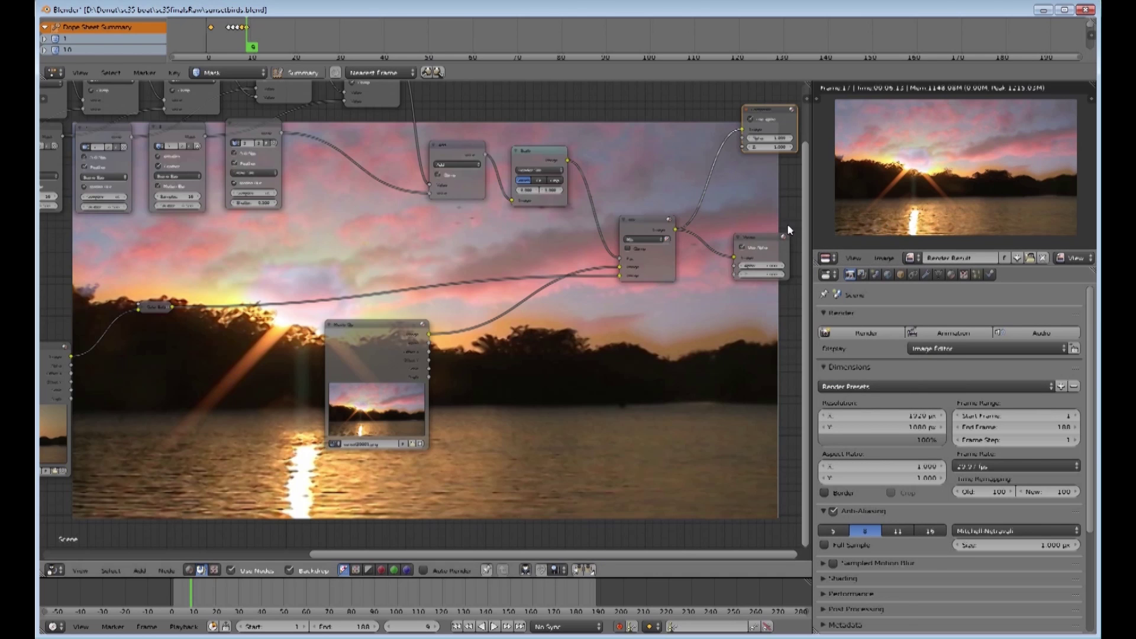
drag(754, 244, 762, 255)
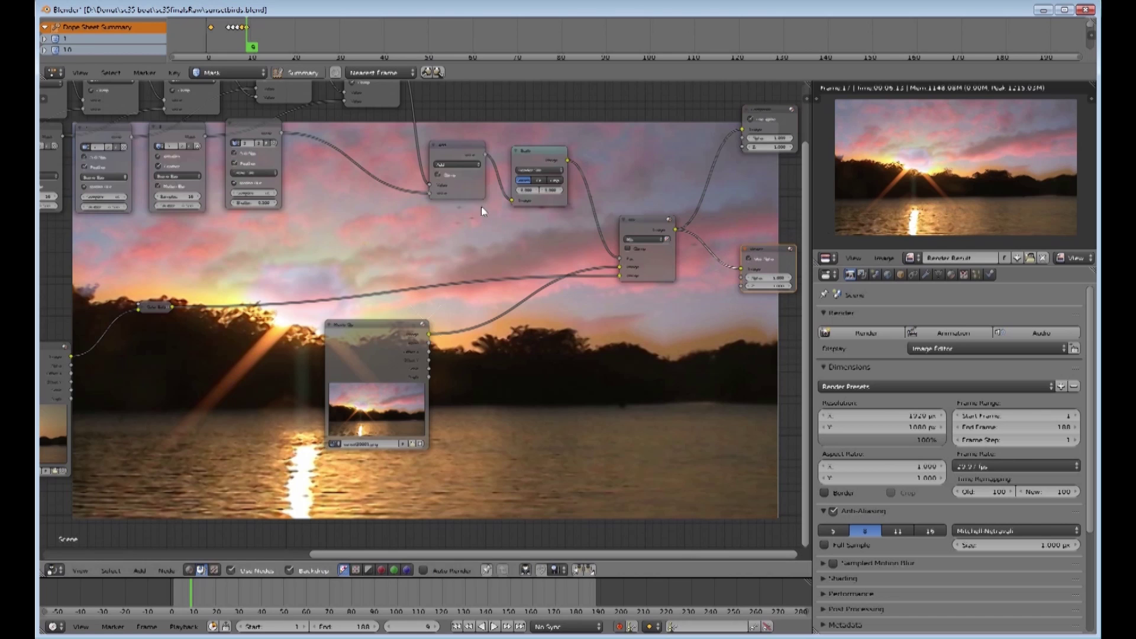
middle_drag(510, 244, 573, 261)
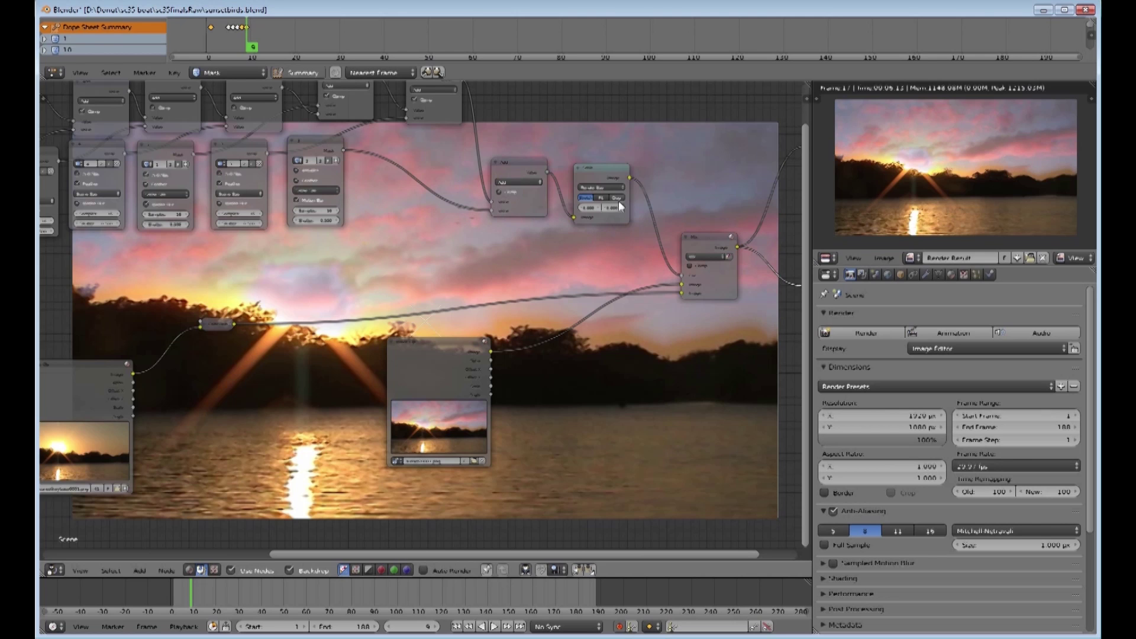
Step: Link the Add output into Mix's lower input, delete the Mask node, and relink Add's lower socket
drag(599, 170, 639, 124)
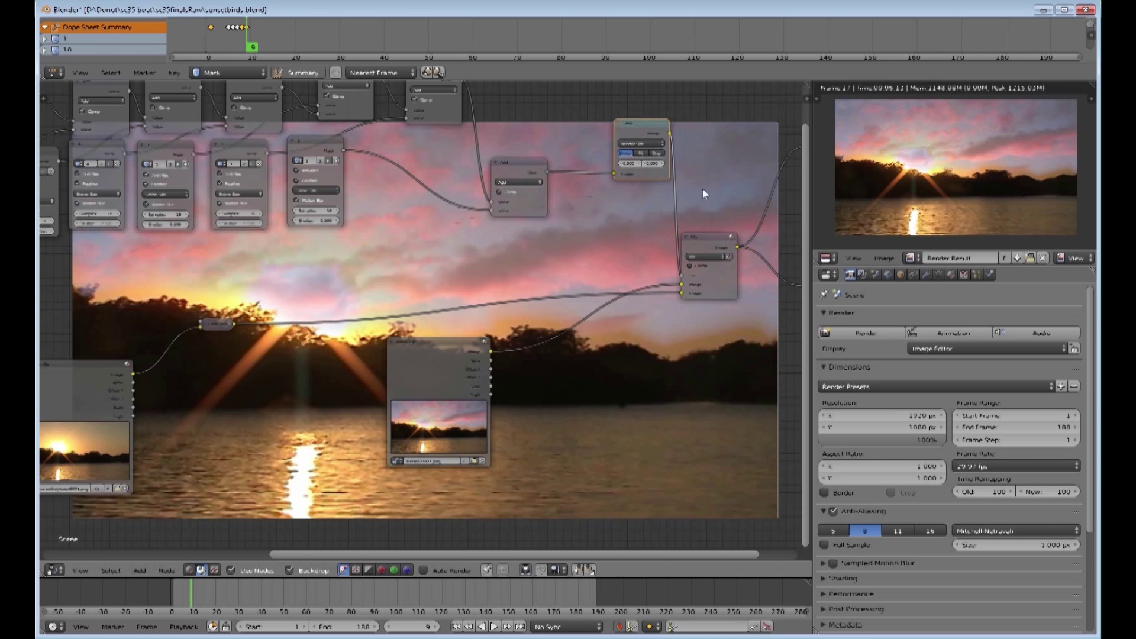
drag(548, 172, 682, 275)
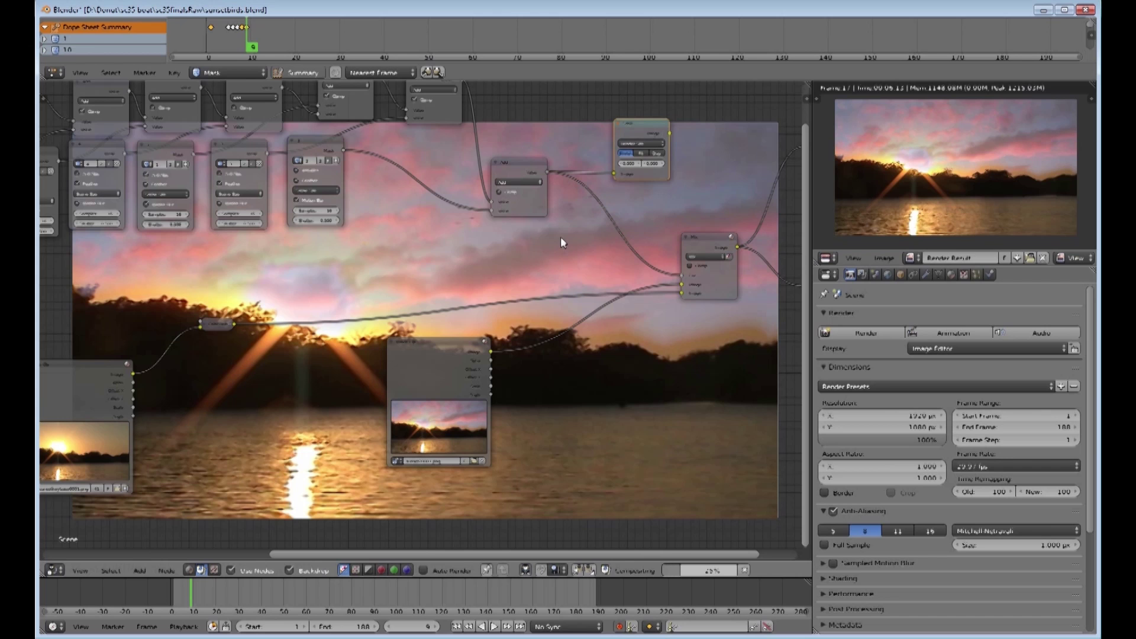
mouse_move(646, 126)
mouse_down()
mouse_move(644, 104)
mouse_move(645, 115)
mouse_up()
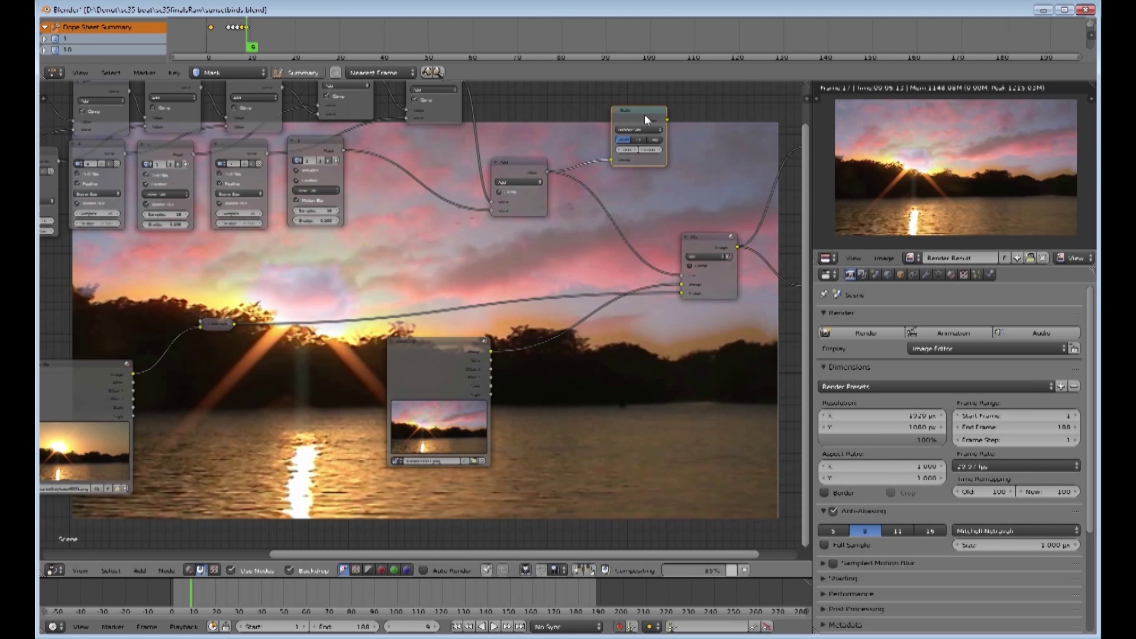
key(x)
middle_drag(590, 243, 734, 290)
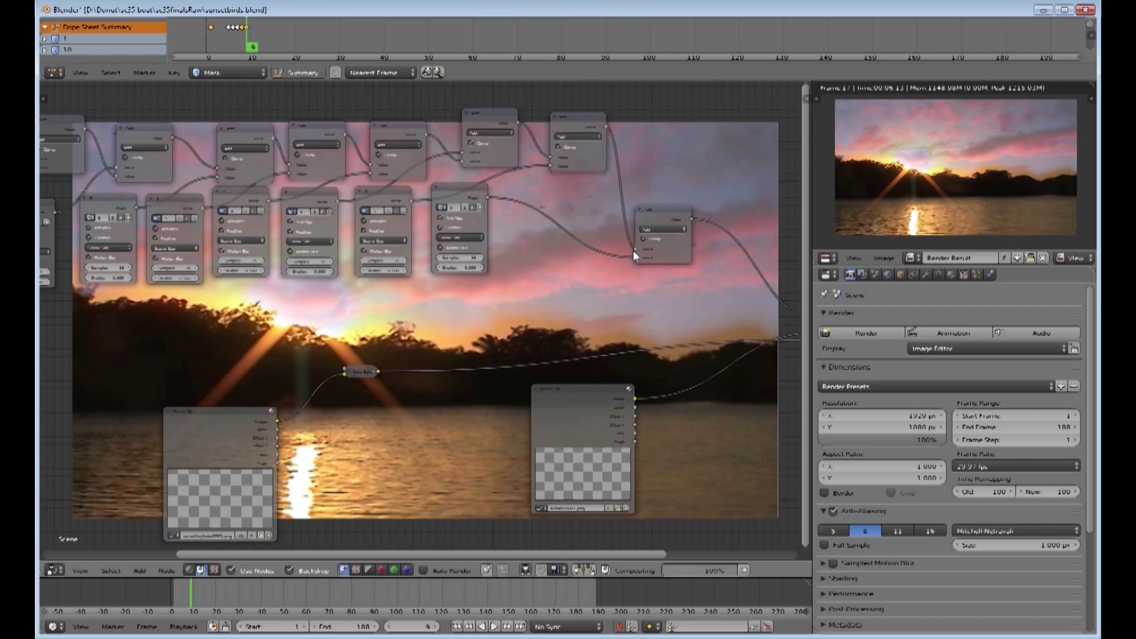
drag(635, 250, 635, 257)
click(664, 209)
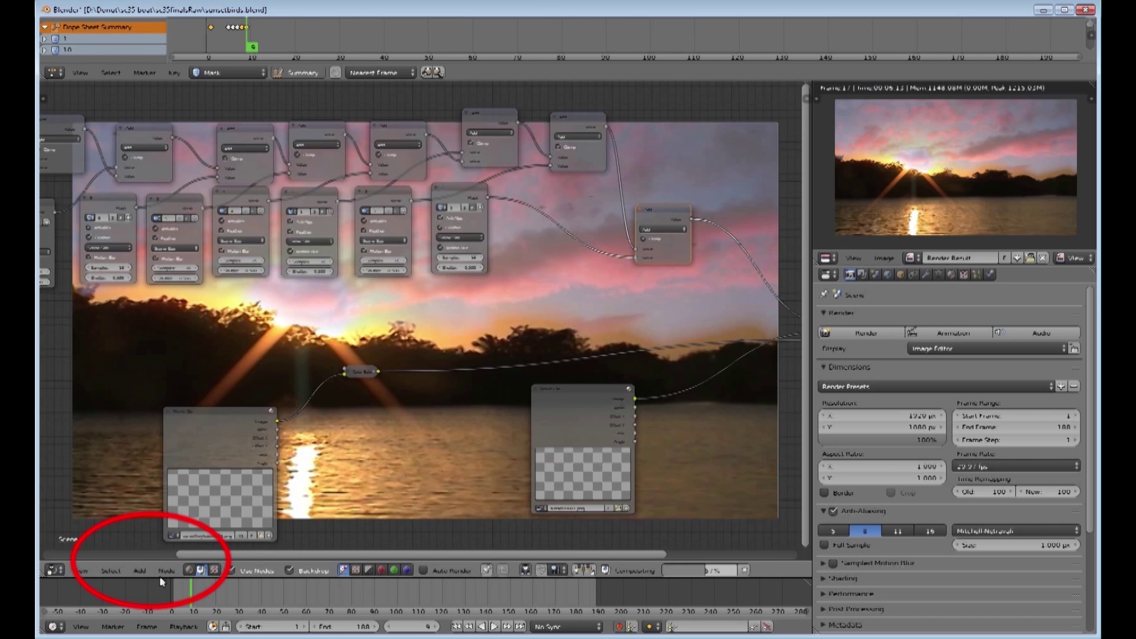
Step: Add a Math node at the upper right and keep its operation set to Add
click(140, 570)
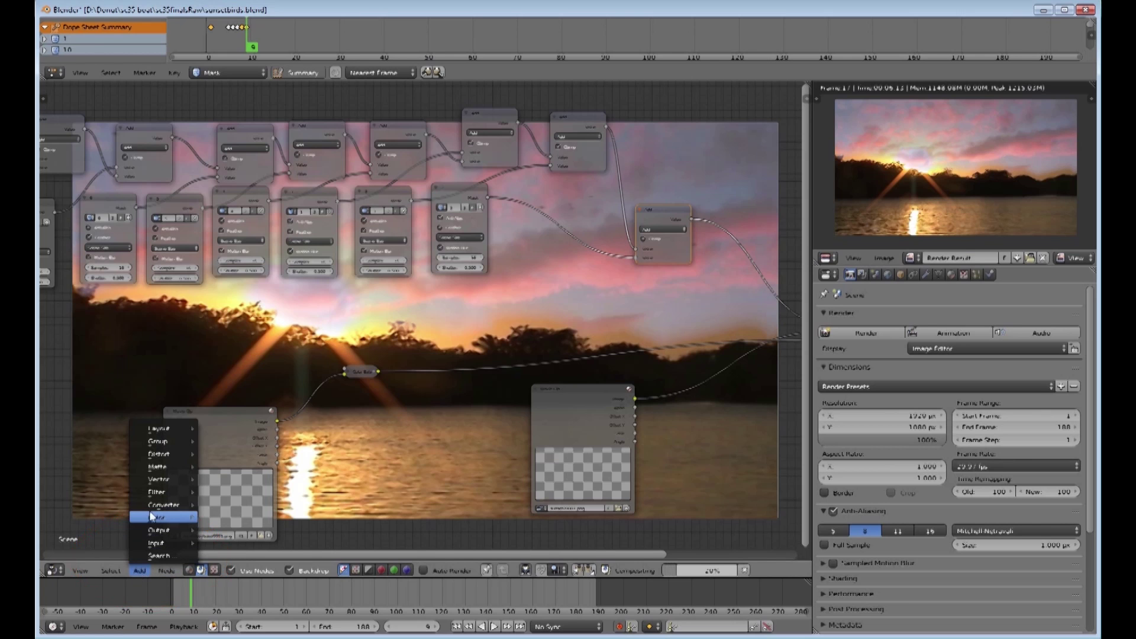
mouse_move(150, 507)
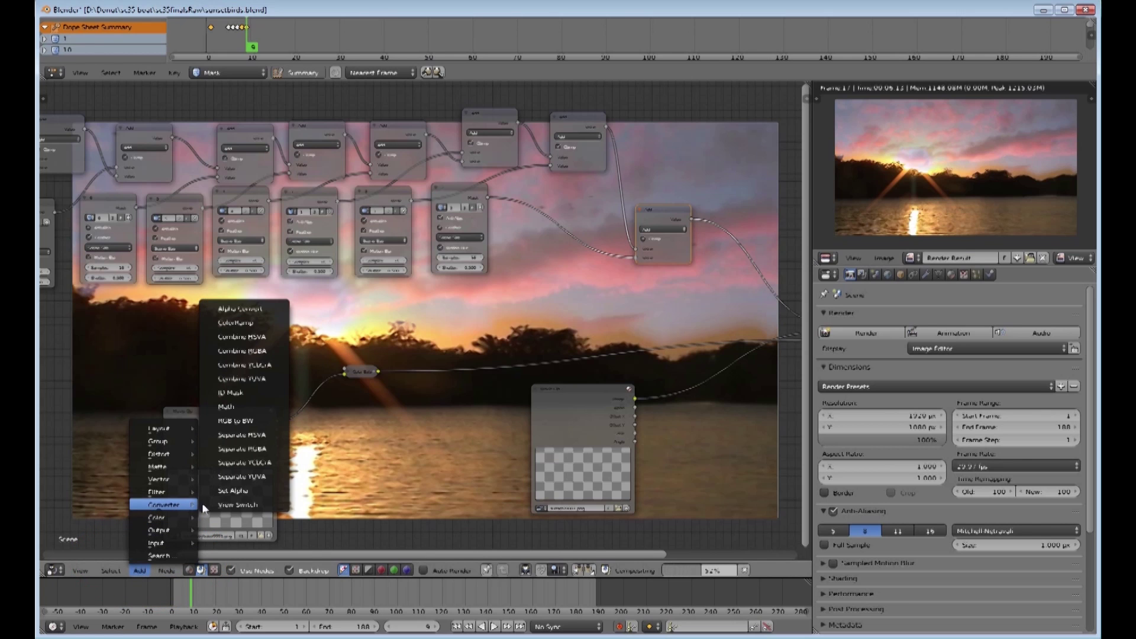
click(224, 406)
click(647, 121)
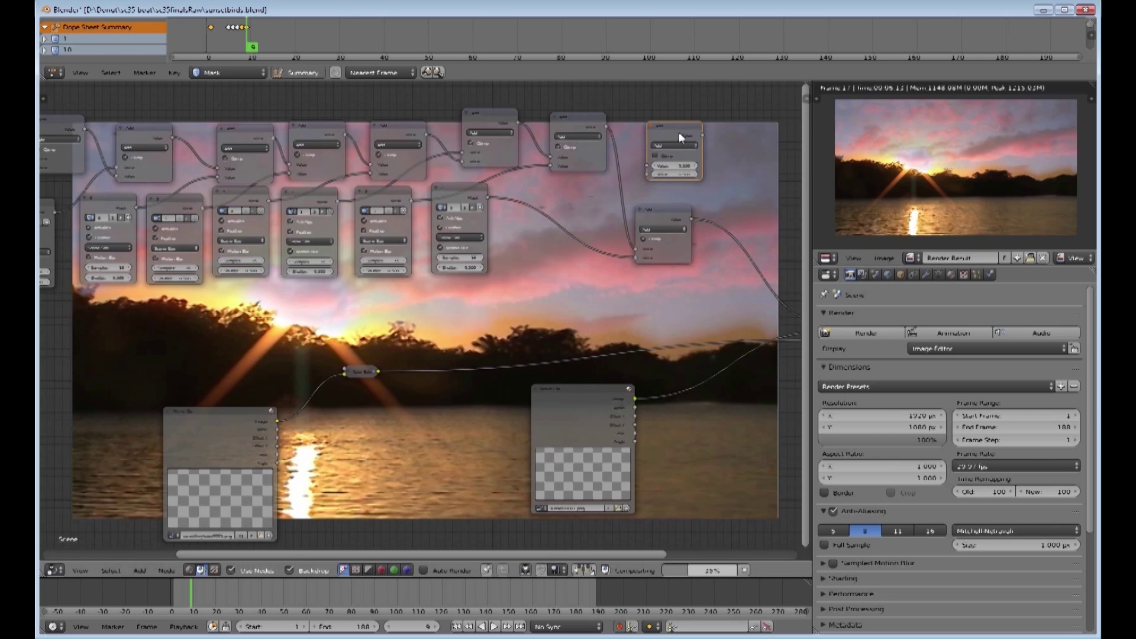
key(x)
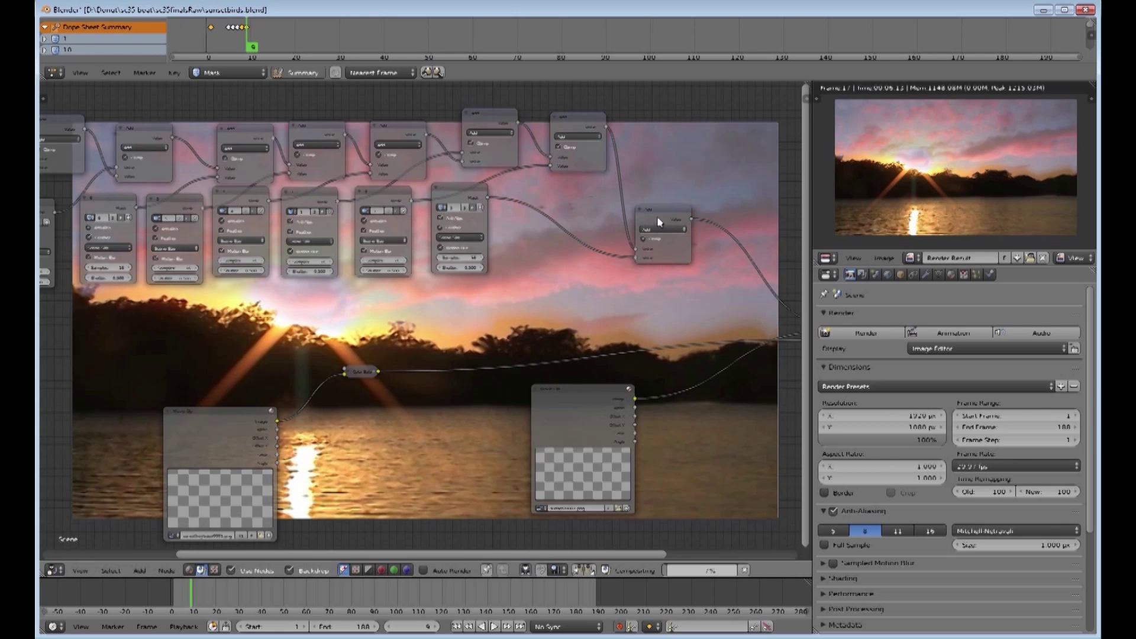
drag(658, 222, 672, 210)
click(684, 213)
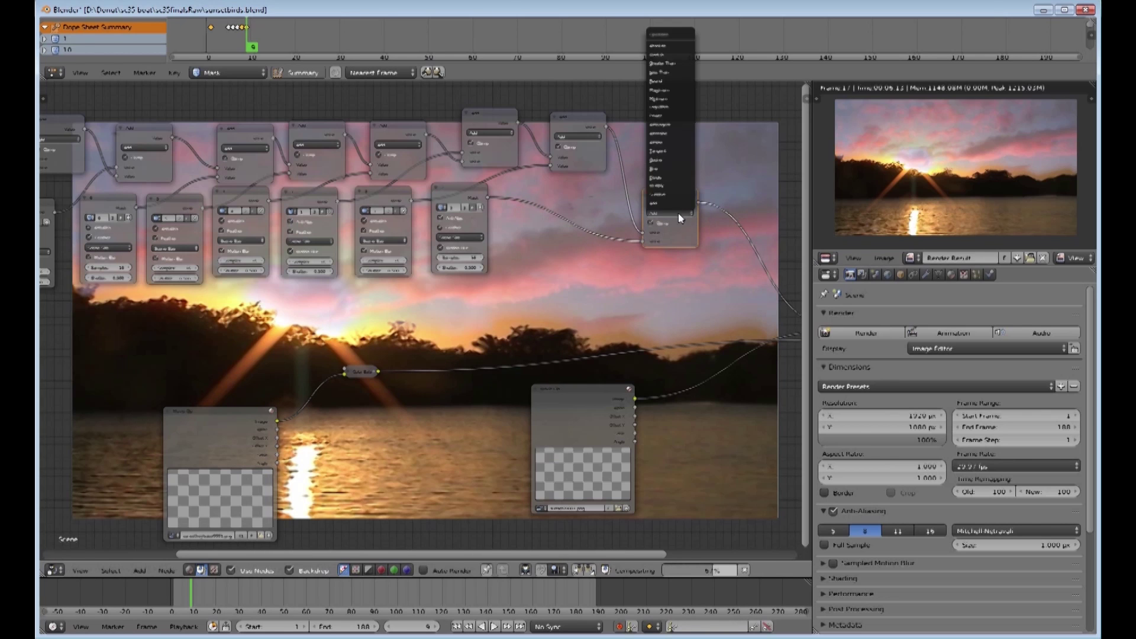
click(656, 204)
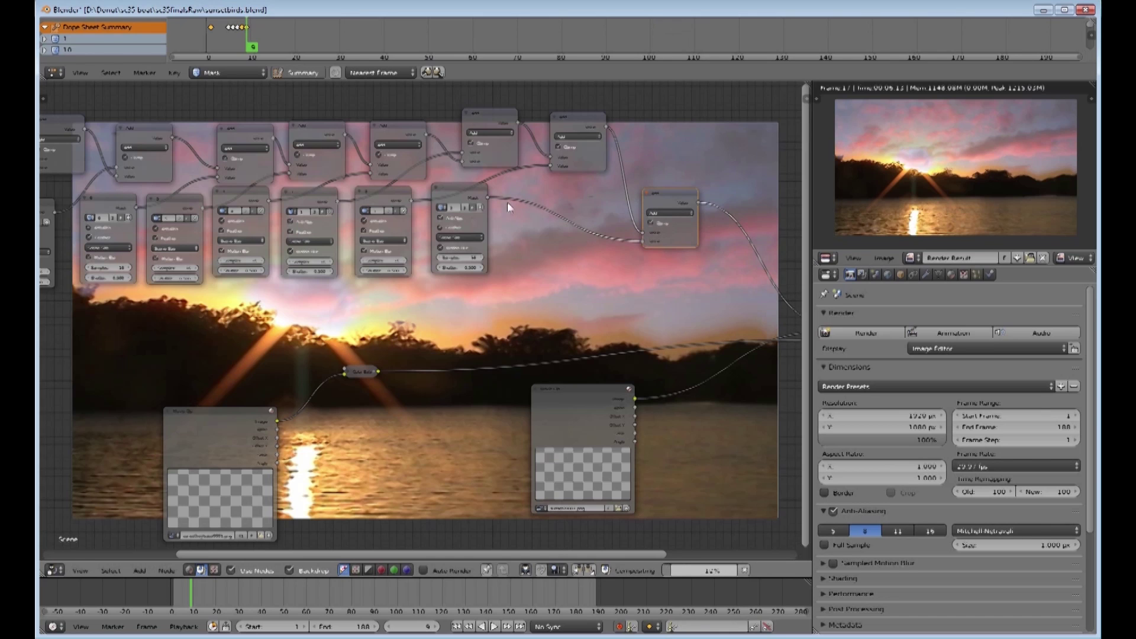
Step: Insert a Mask input node, assign it an existing bird mask, and place it beside the Add node
drag(451, 187, 527, 219)
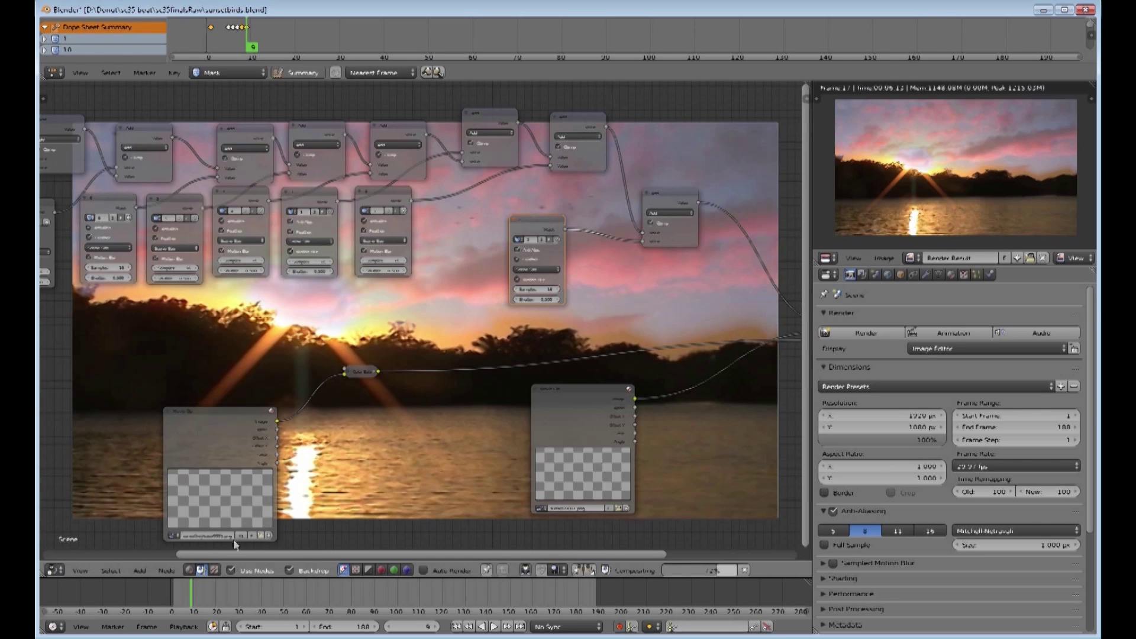
click(140, 571)
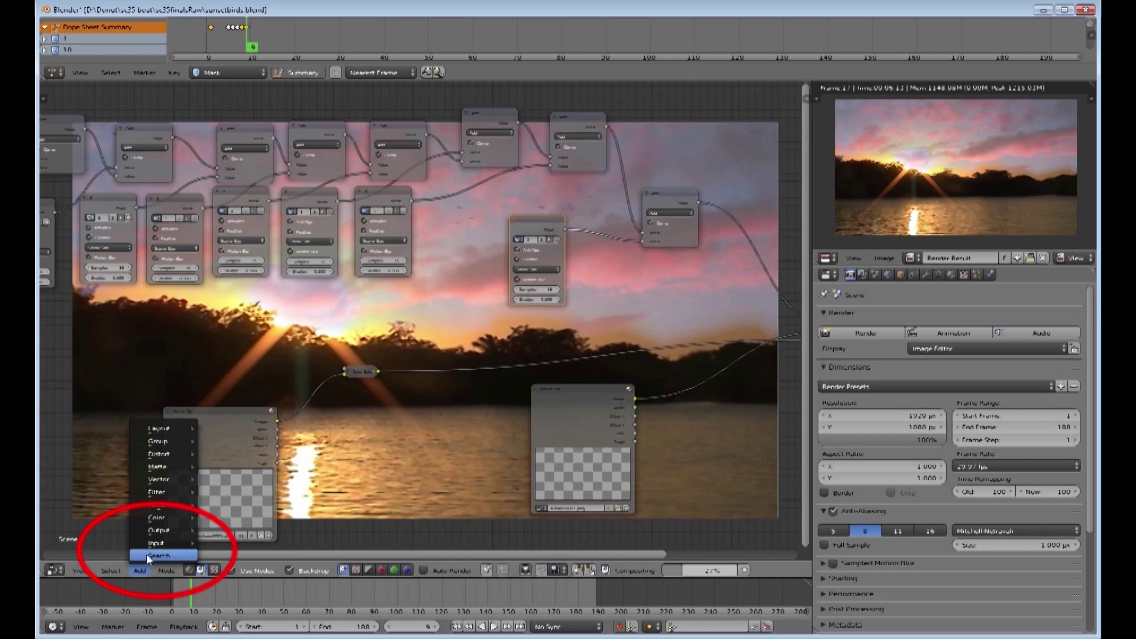
mouse_move(144, 544)
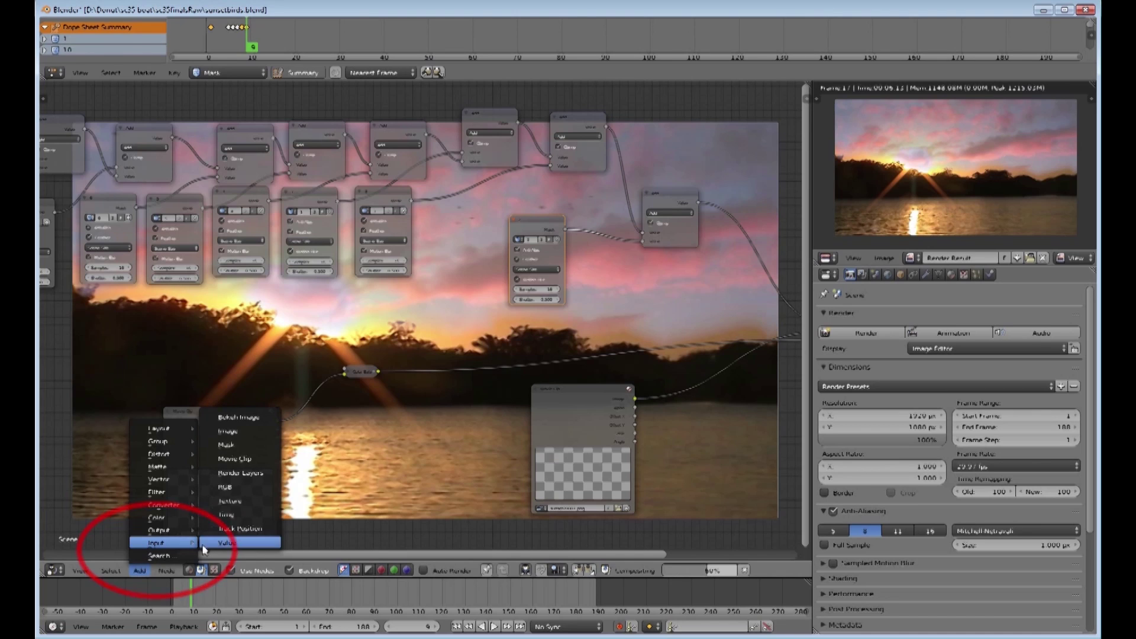
click(222, 443)
click(448, 257)
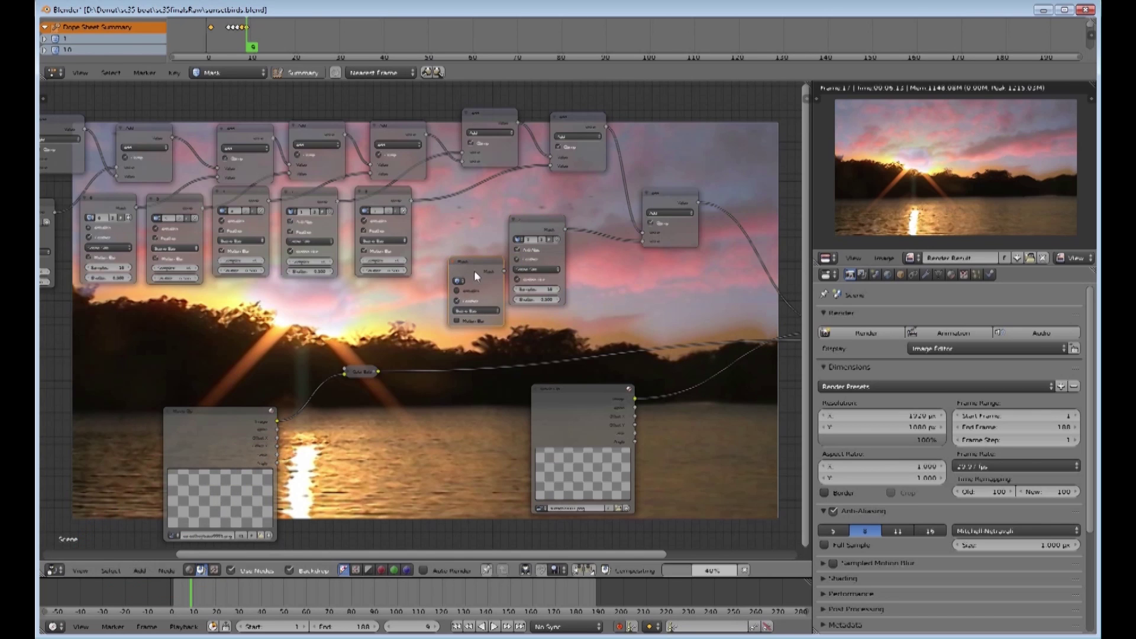
click(464, 281)
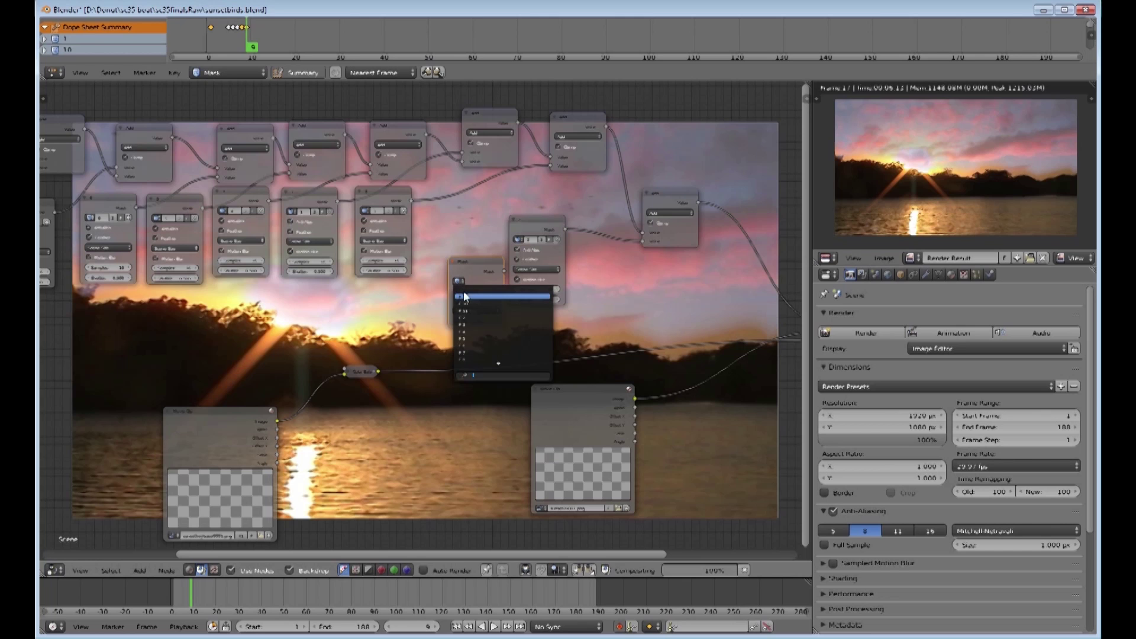
click(464, 295)
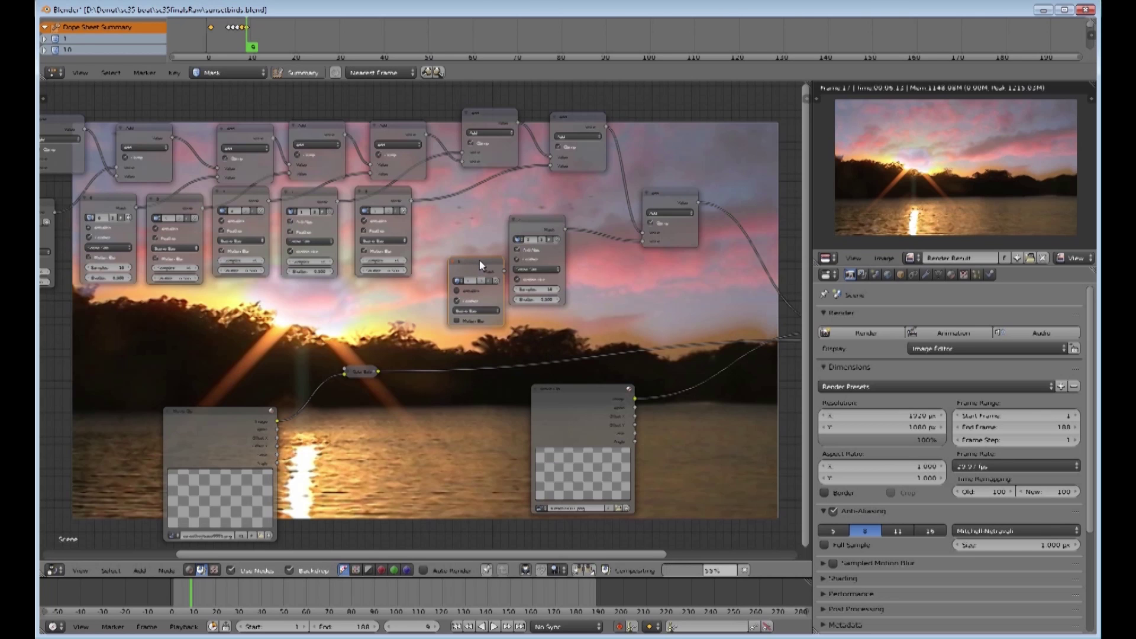
key(x)
drag(535, 218, 524, 208)
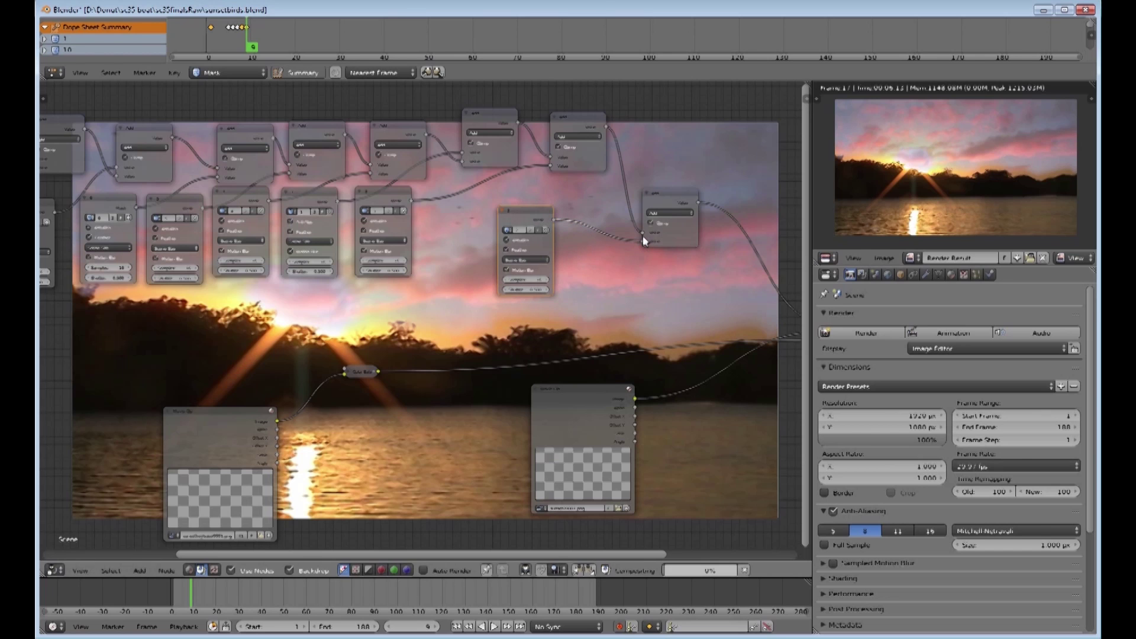
Step: Line up the Add nodes and shift the Mask nodes left to tidy the tree
mouse_move(584, 122)
mouse_down()
mouse_move(574, 151)
mouse_move(577, 138)
mouse_up()
drag(499, 113, 498, 132)
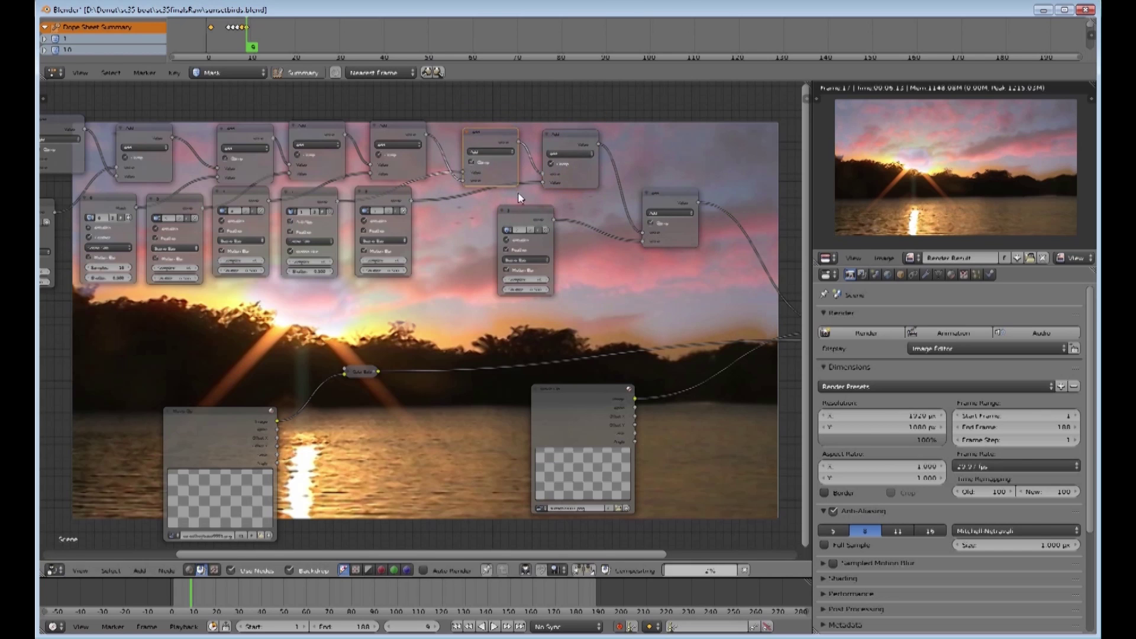
drag(507, 209, 480, 196)
drag(674, 198, 620, 207)
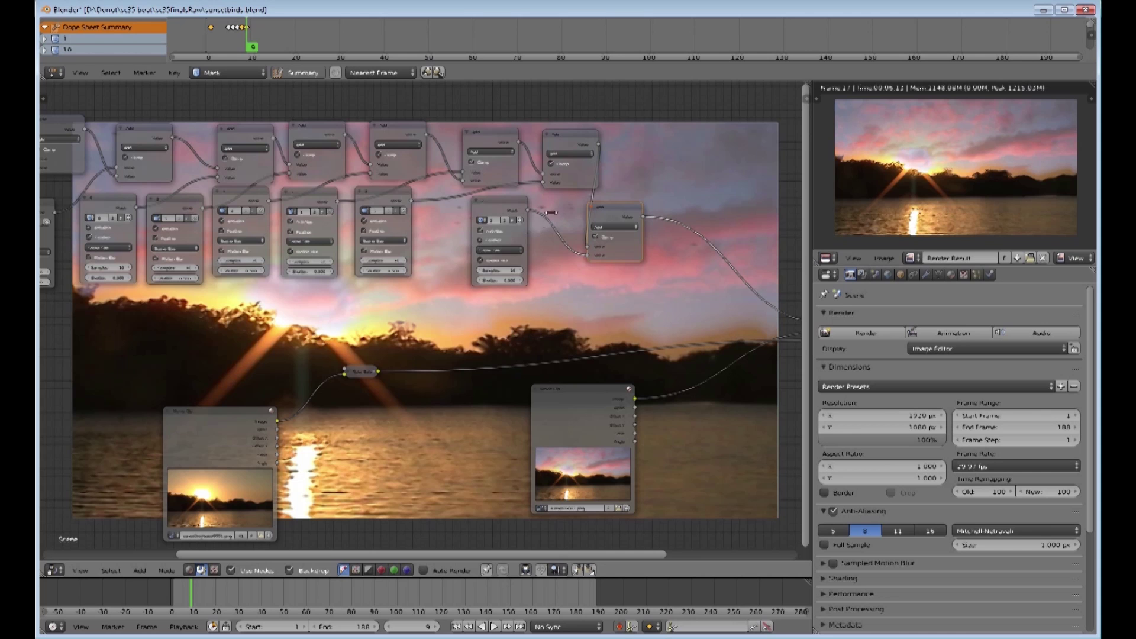
middle_drag(444, 162, 768, 218)
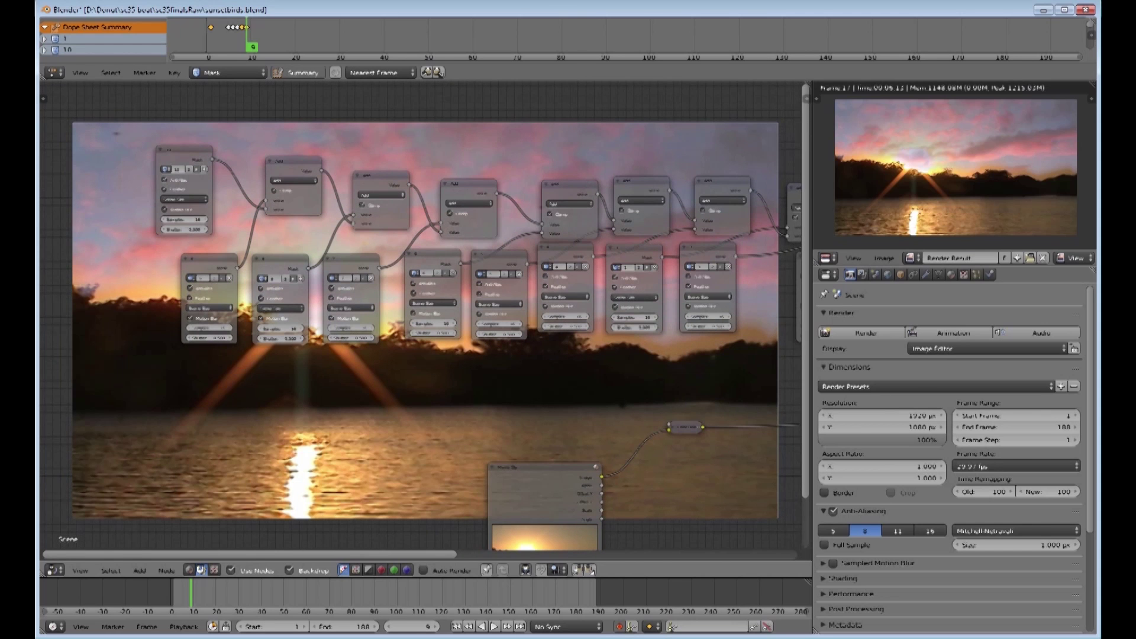
ctrl+scroll(269, 254, left, 5)
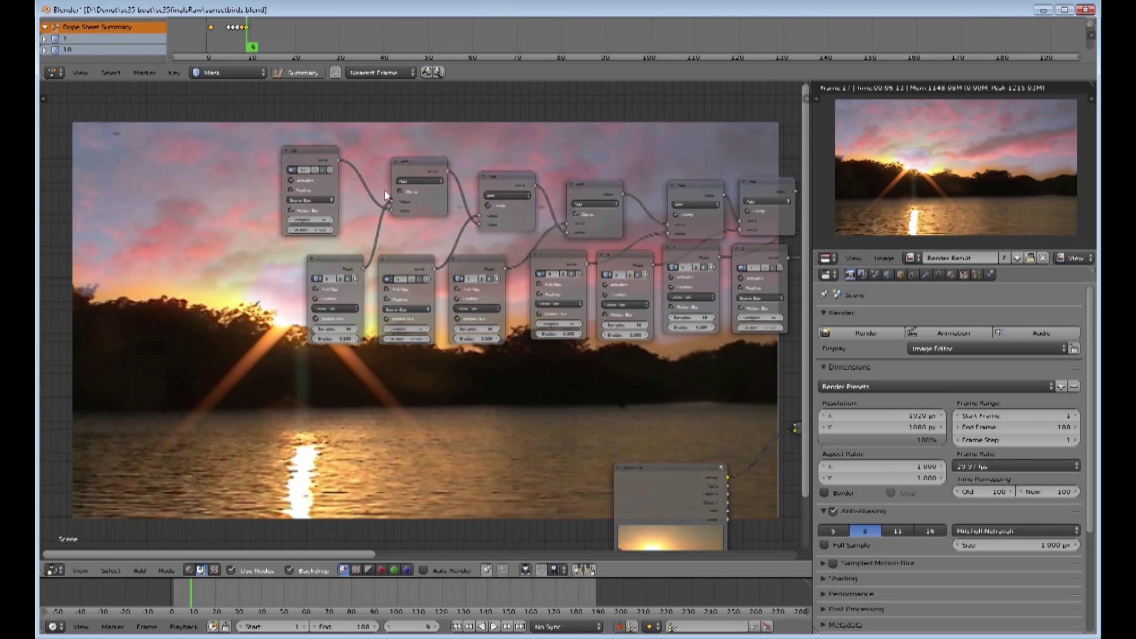
drag(314, 170, 204, 178)
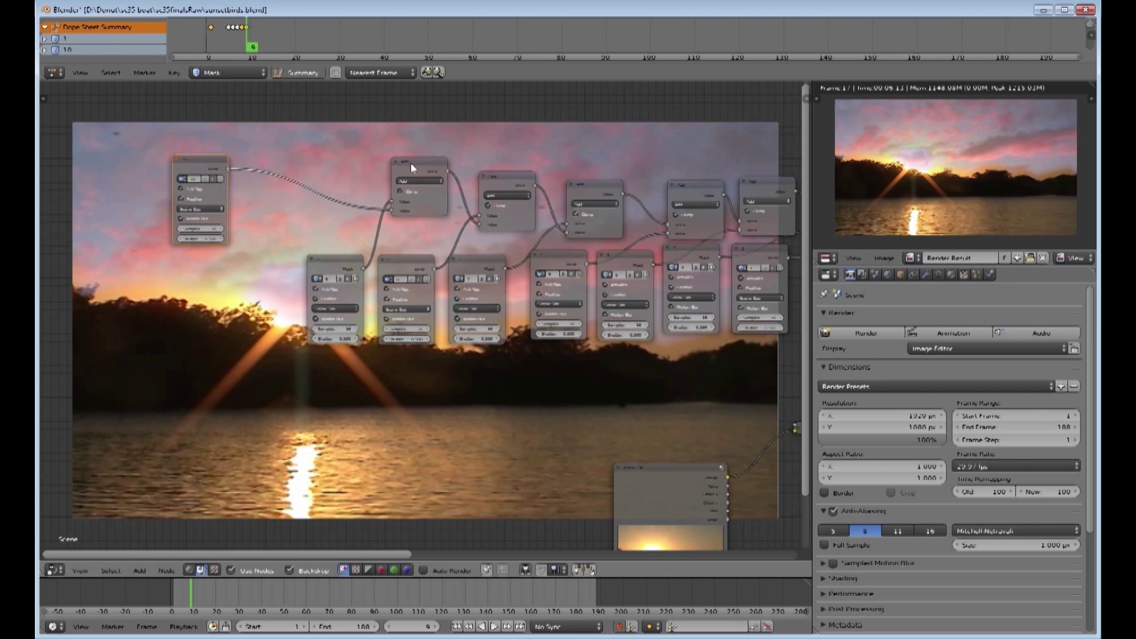
Step: Duplicate the Add node and place the copy in the chain
click(421, 167)
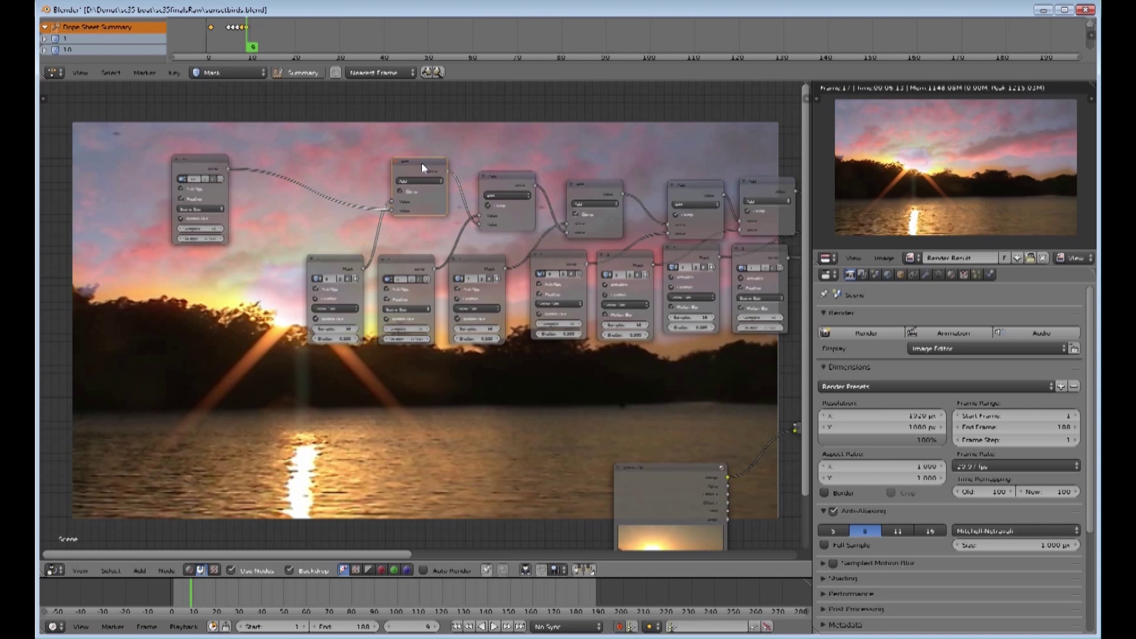
key(shift+d)
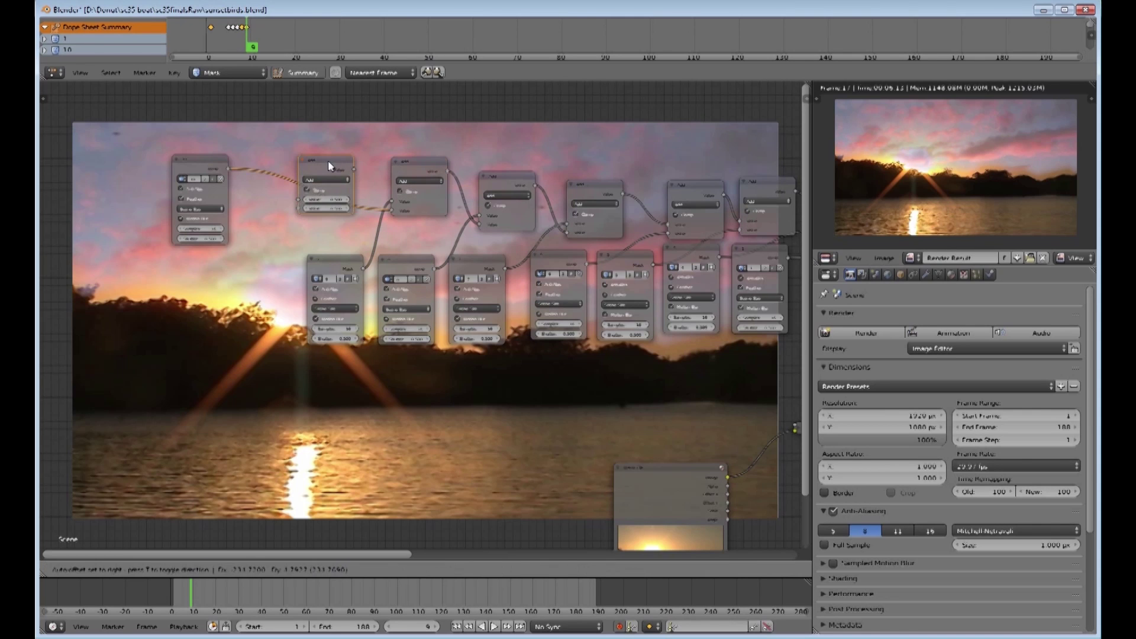
click(328, 161)
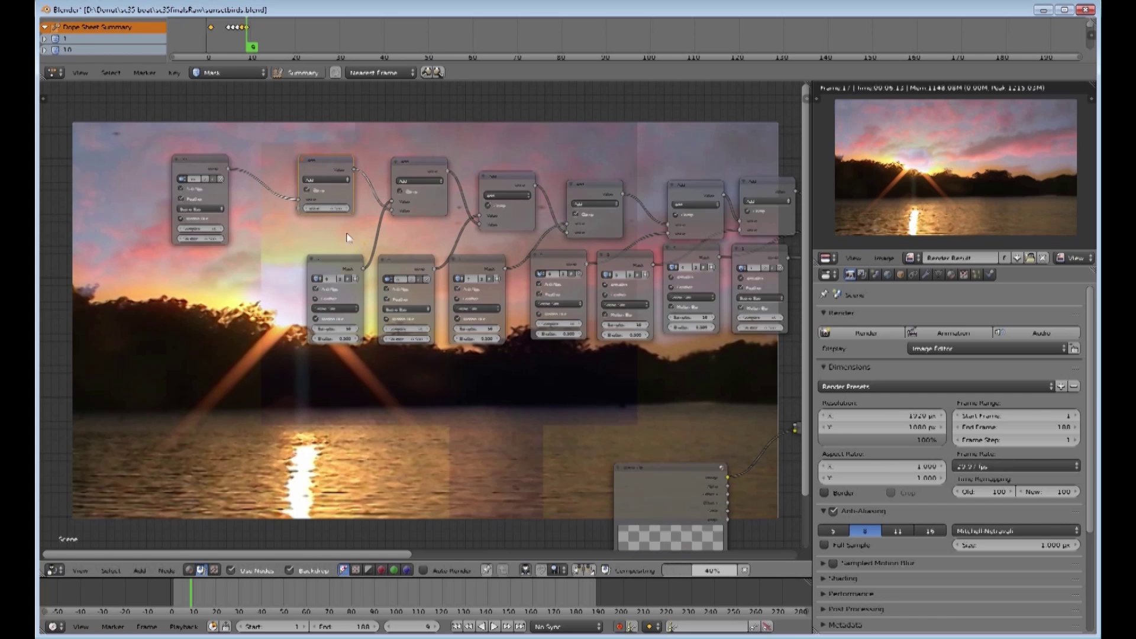
drag(327, 166, 325, 176)
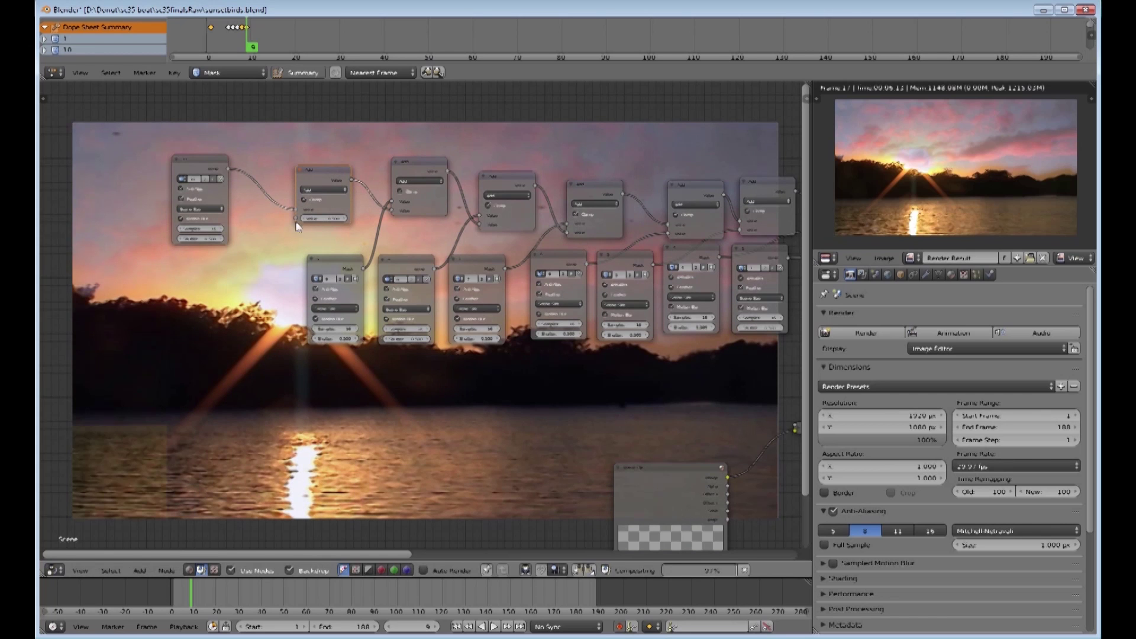
Step: Duplicate a Mask node, give the copy a different mask, and link it into the Add node
drag(198, 163, 253, 264)
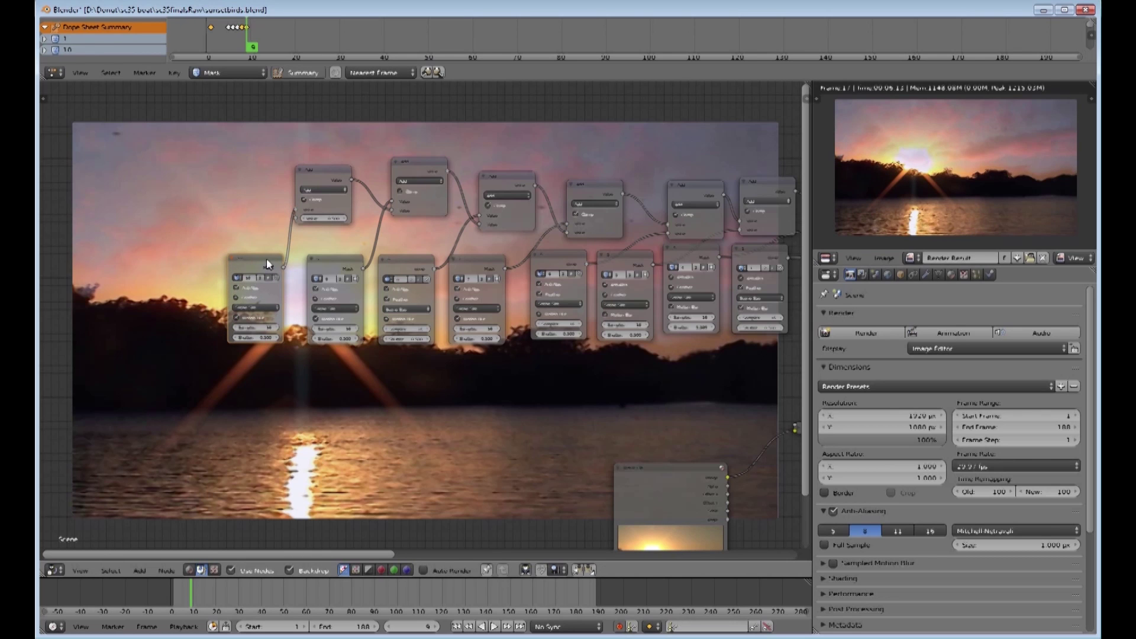
key(shift+d)
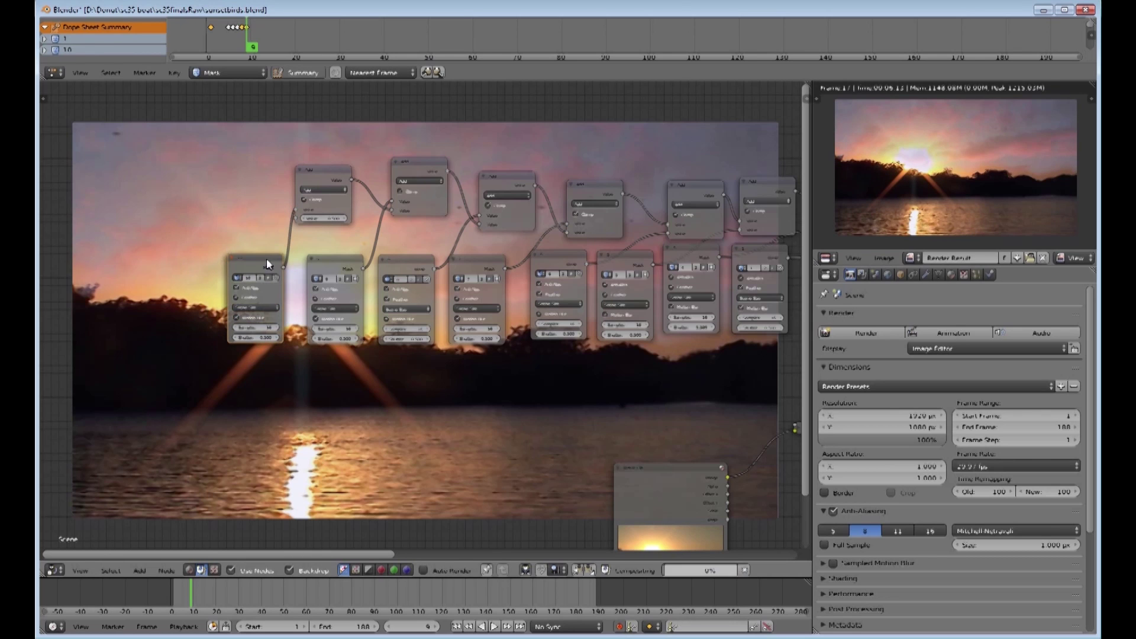
click(210, 167)
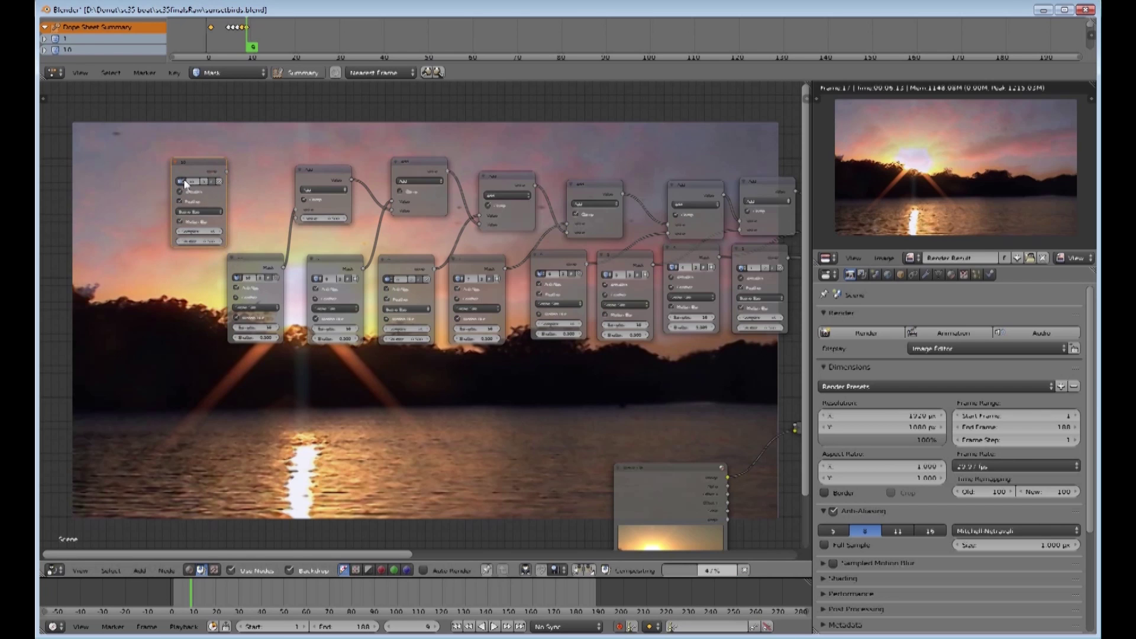
click(185, 182)
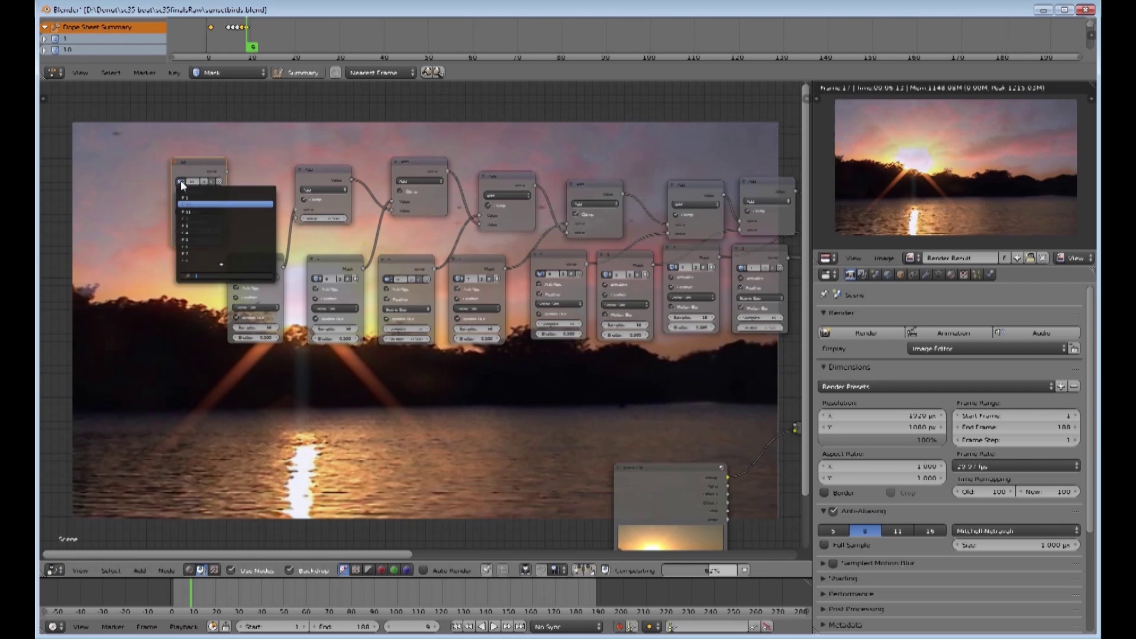
click(196, 211)
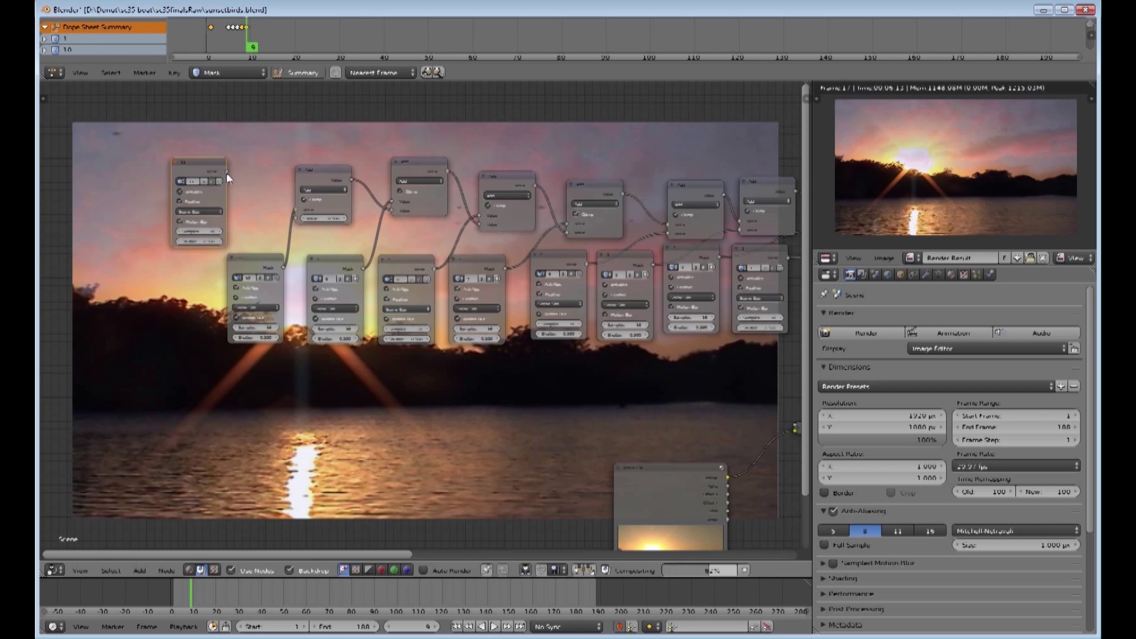
drag(227, 173, 295, 224)
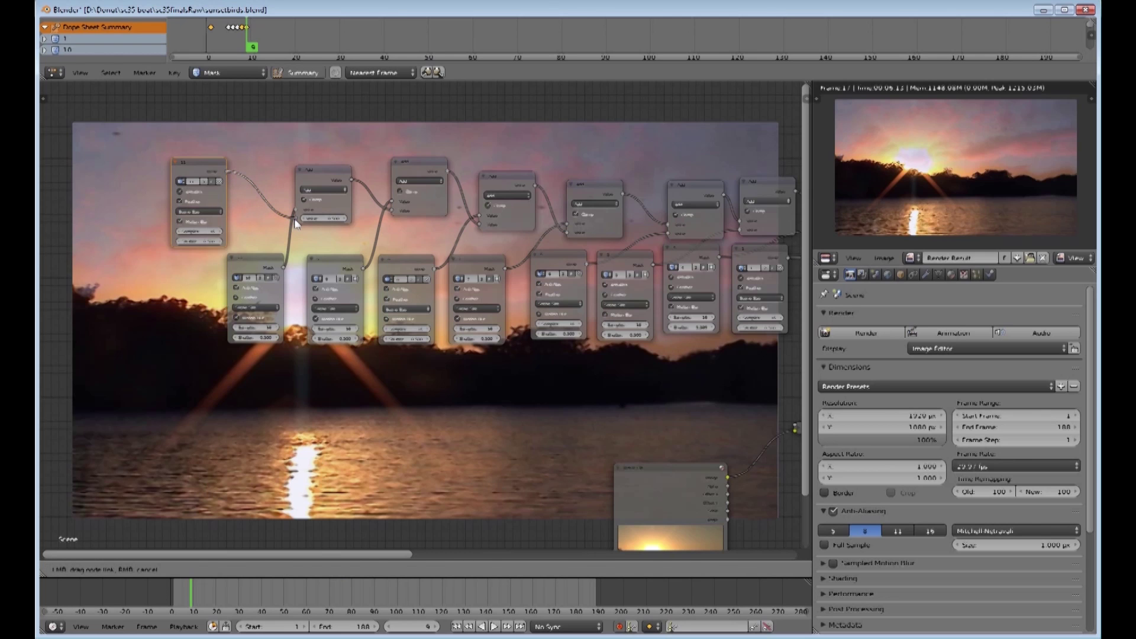
middle_drag(484, 401, 359, 212)
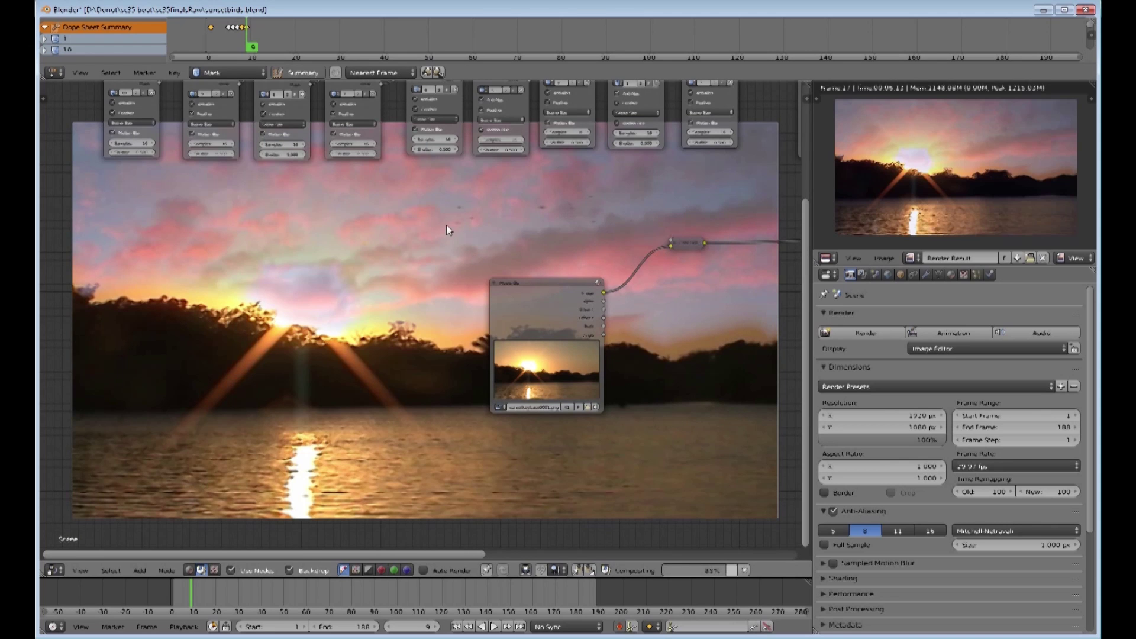
middle_drag(446, 225, 587, 290)
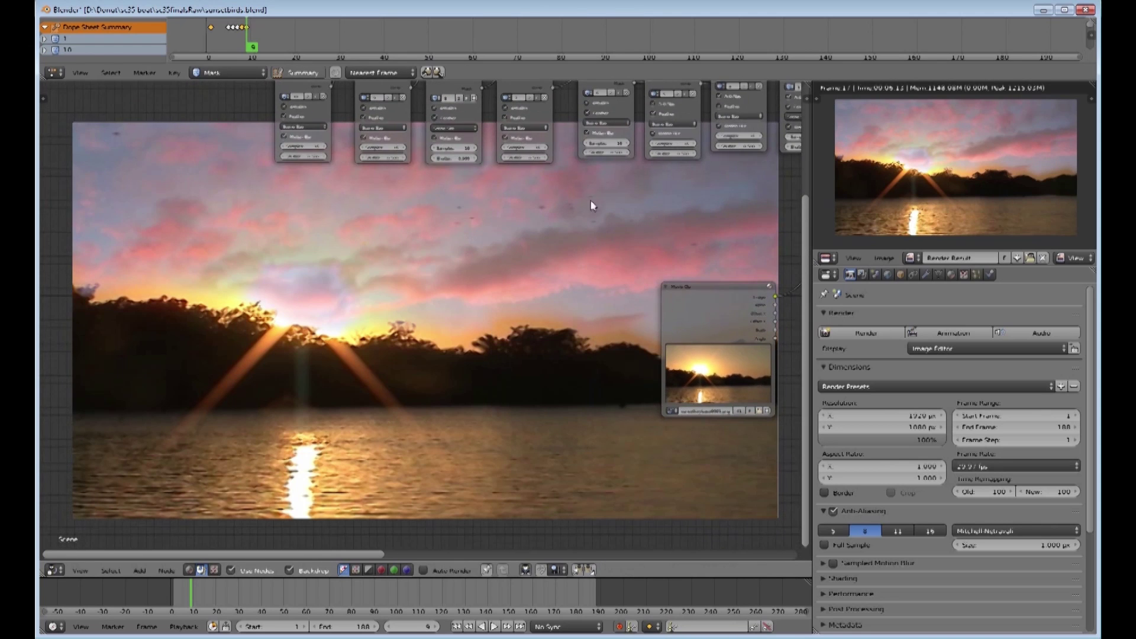
middle_drag(590, 204, 503, 202)
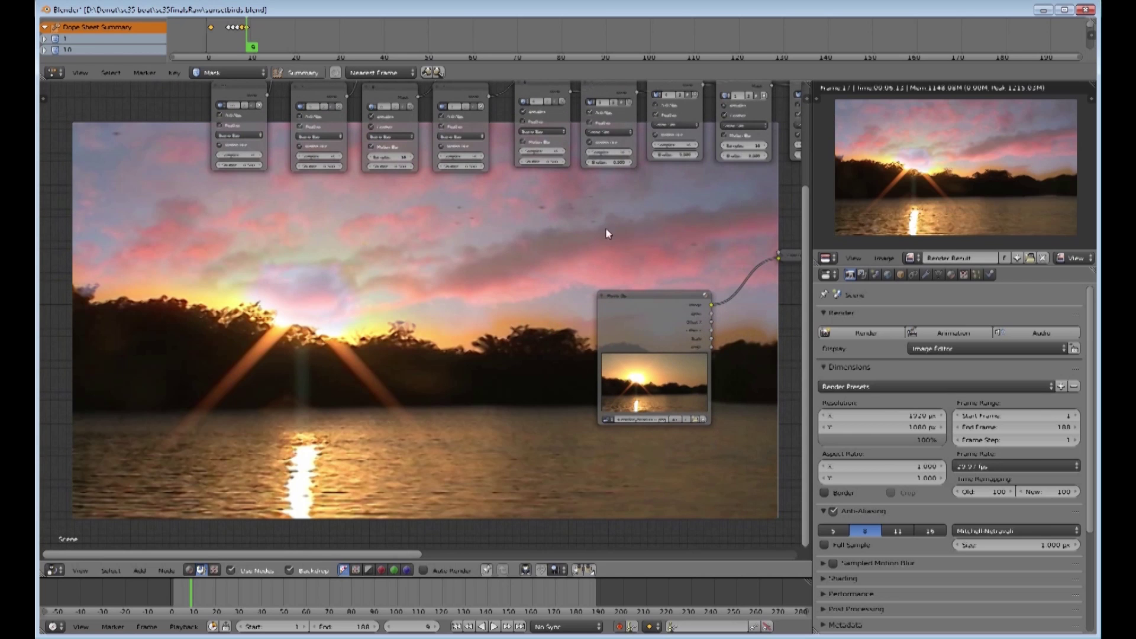
click(52, 569)
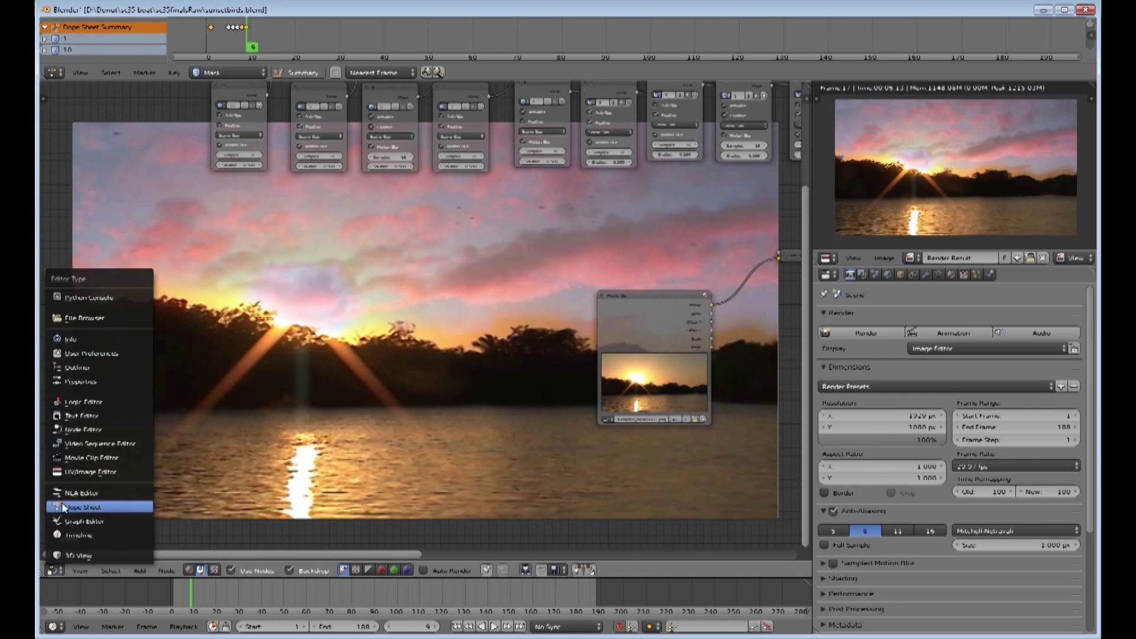
click(70, 459)
middle_drag(577, 303, 367, 337)
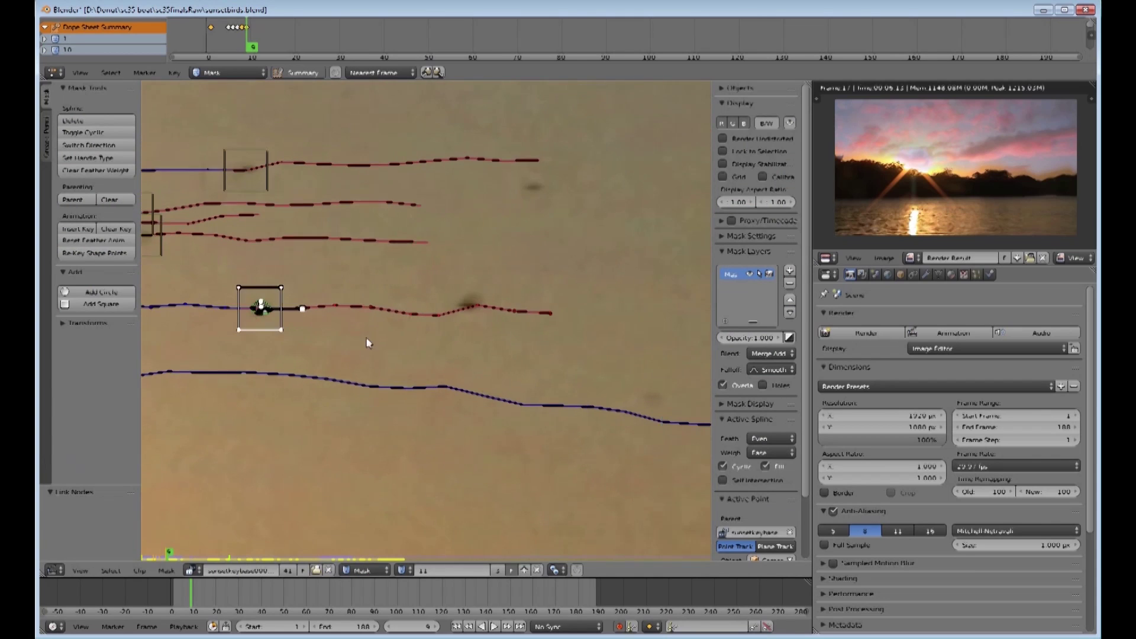
click(532, 183)
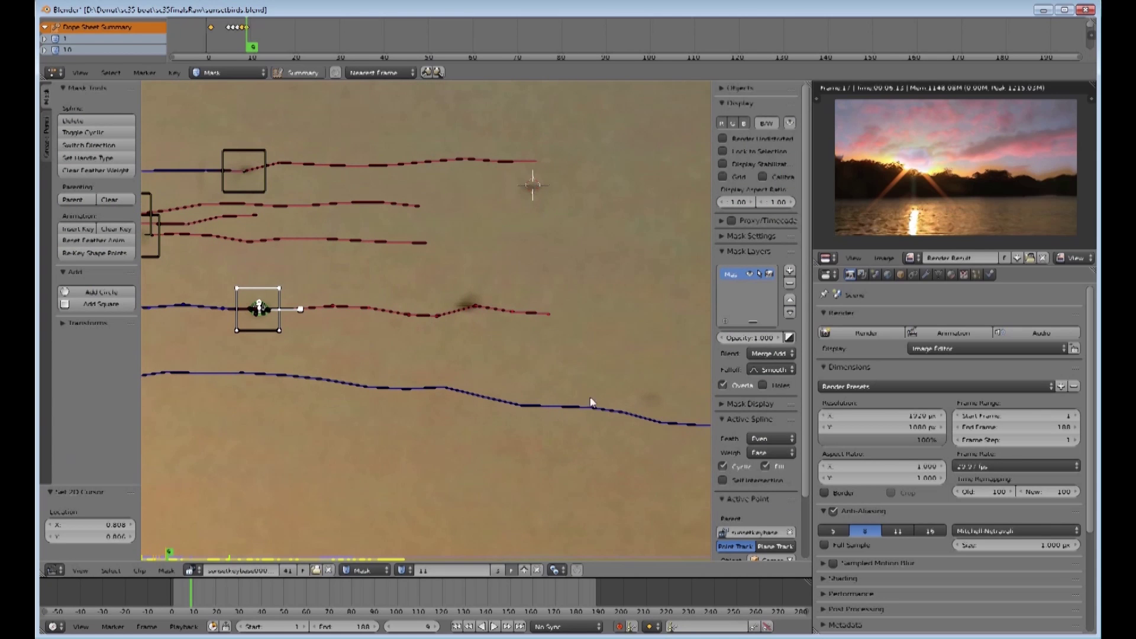
middle_drag(592, 402, 450, 372)
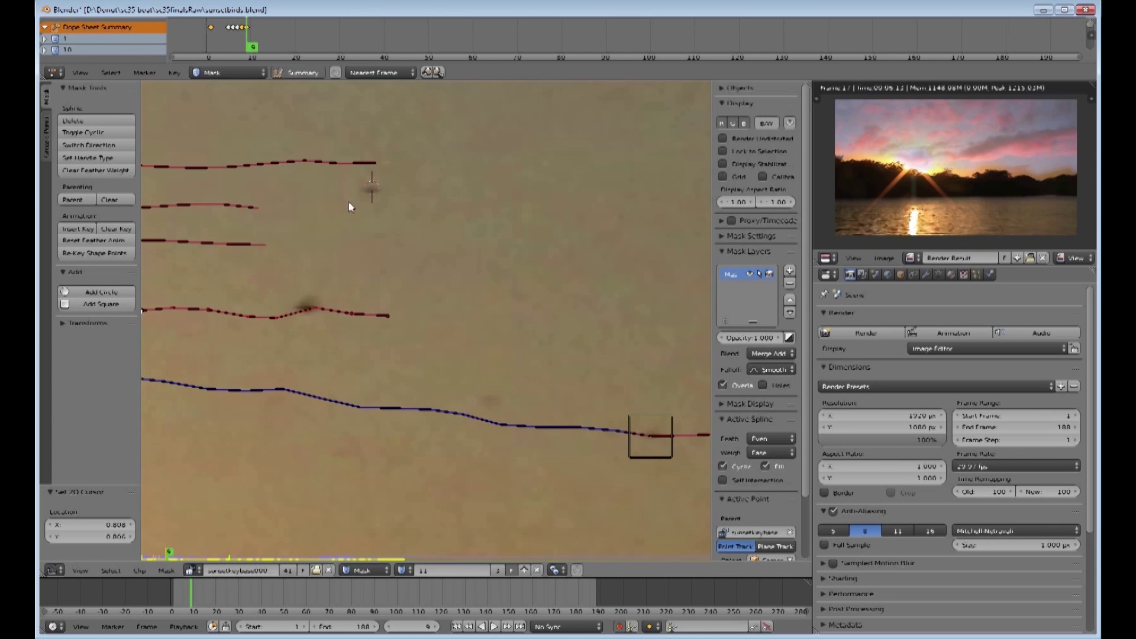
scroll(440, 271, down, 4)
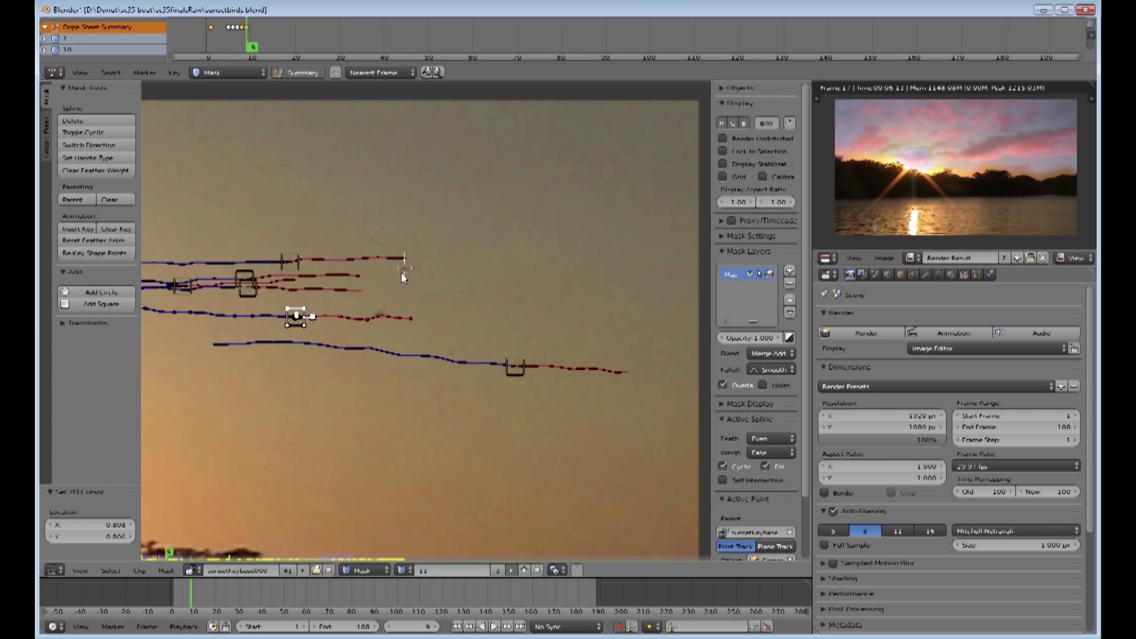
click(52, 571)
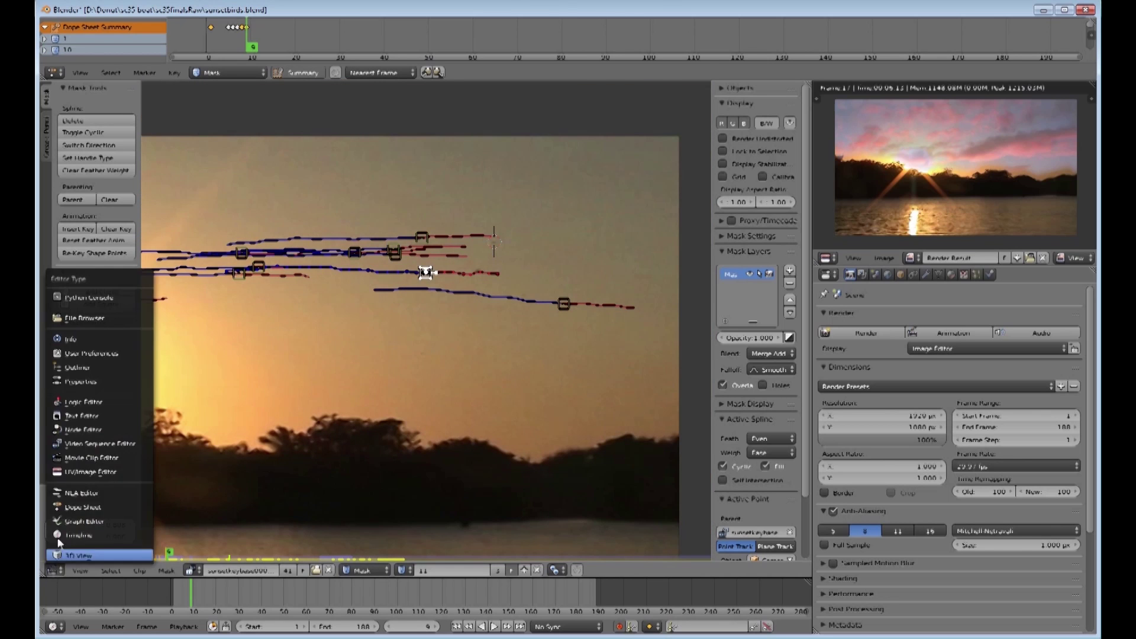
click(82, 441)
Step: Disconnect the lower image link from the Mix node
key(Home)
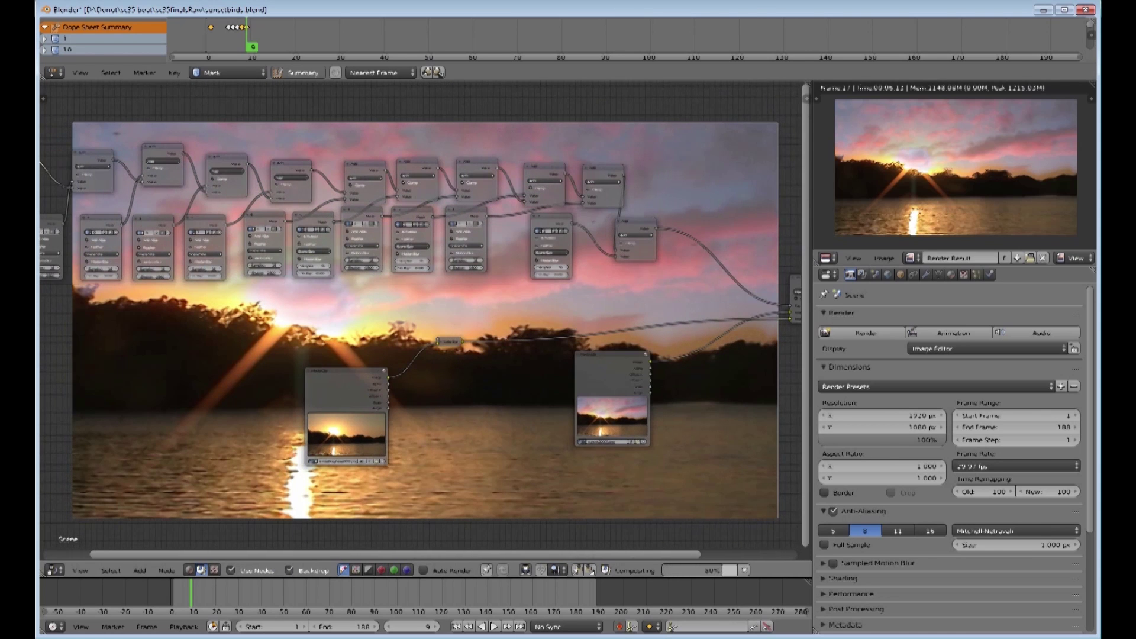
scroll(564, 296, up, 2)
scroll(566, 283, down, 2)
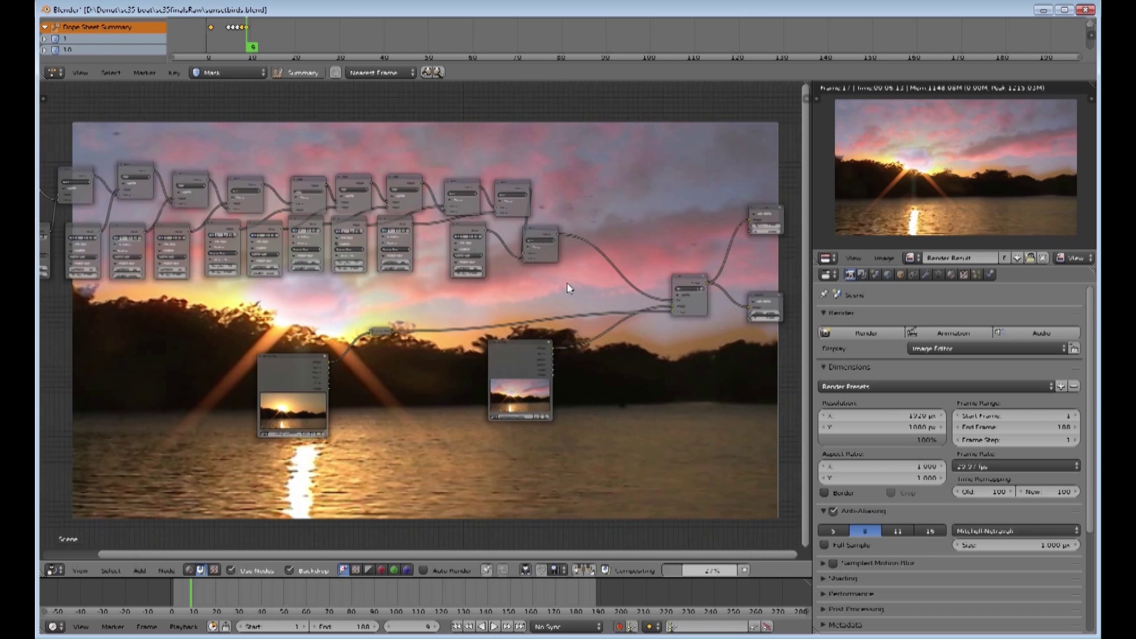
drag(300, 364, 299, 356)
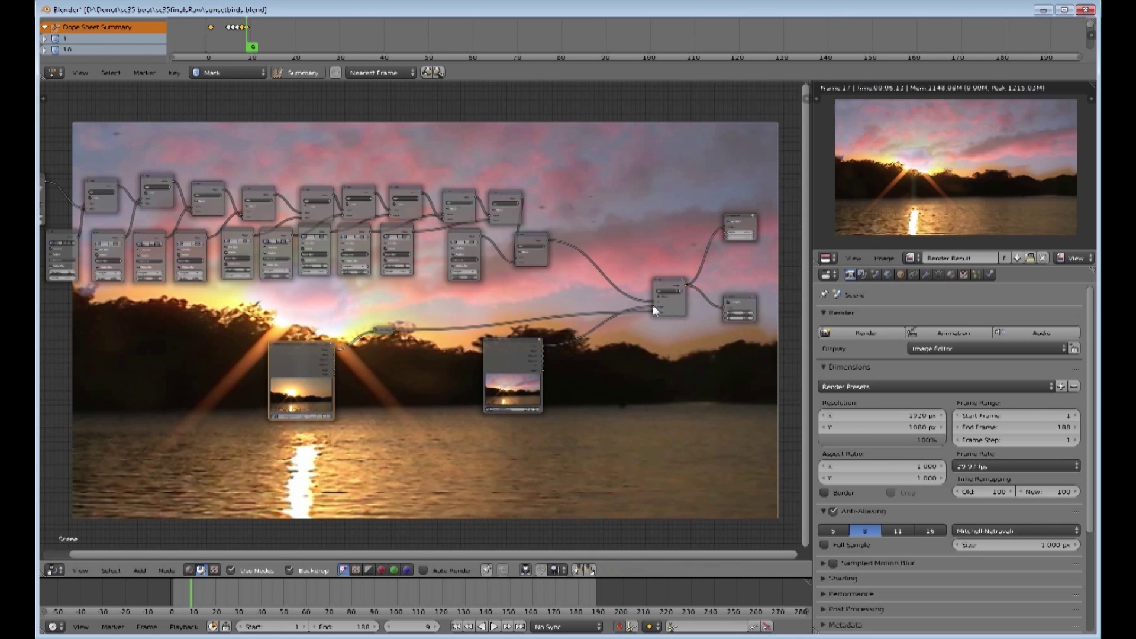
mouse_move(653, 308)
mouse_down()
mouse_move(639, 306)
mouse_move(663, 307)
mouse_up()
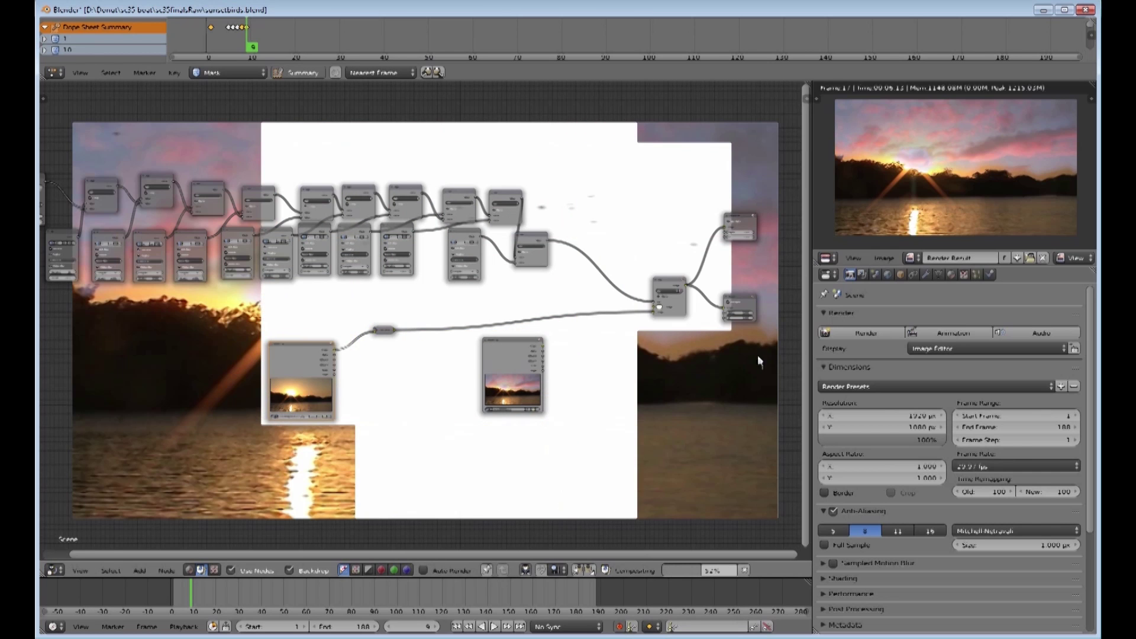
Step: Set the Mix node's lower colour to pure green with red and blue at 0
scroll(674, 305, up, 2)
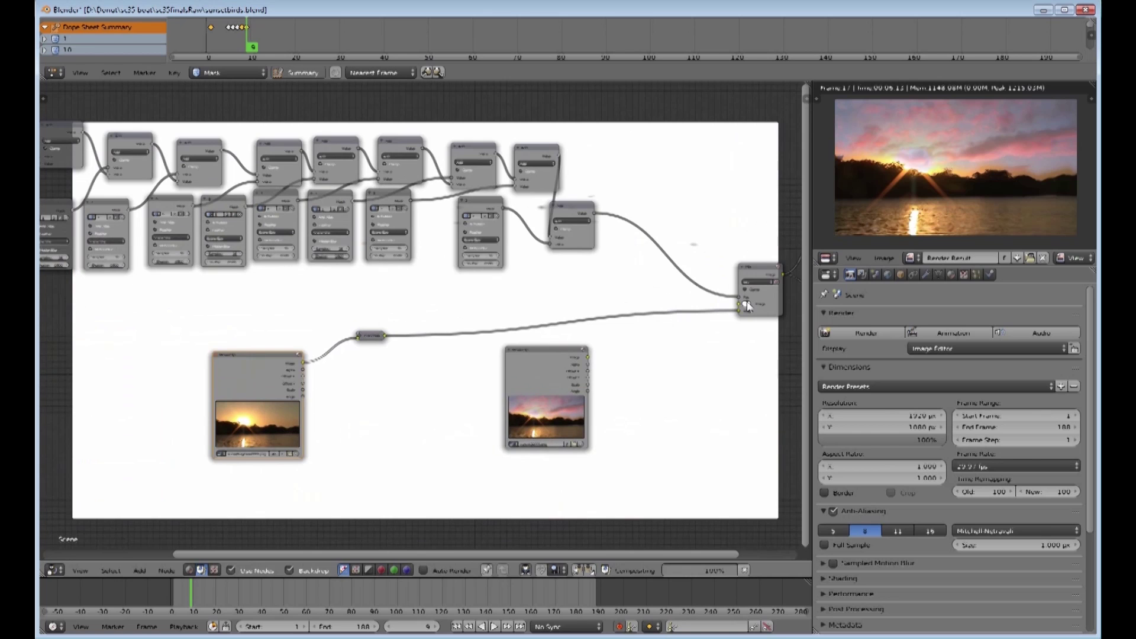
click(746, 305)
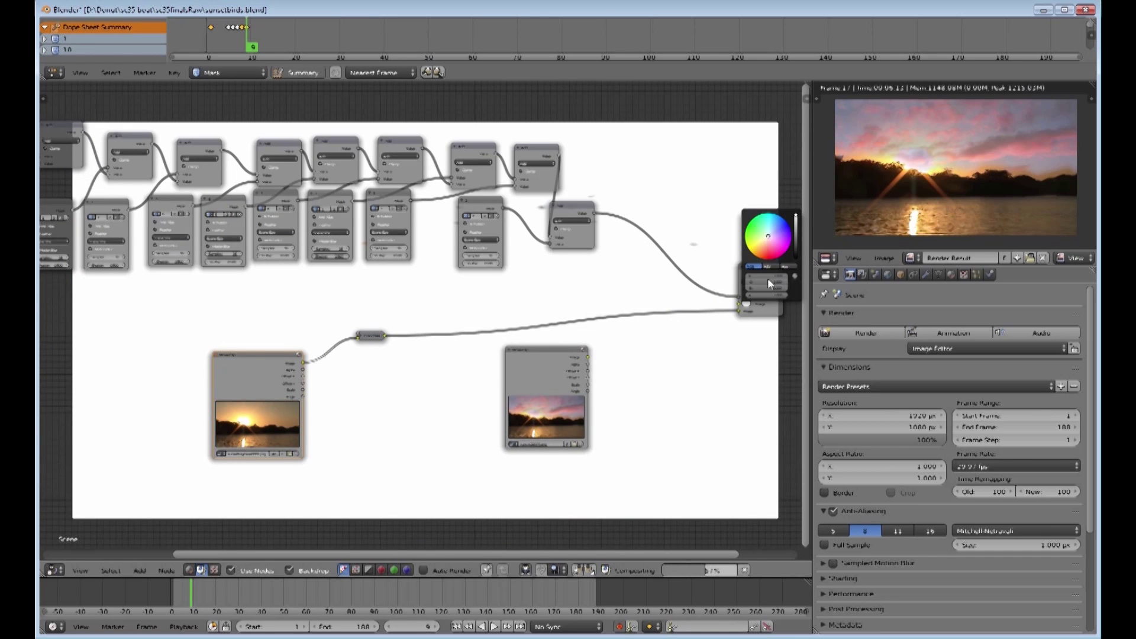
middle_drag(728, 314, 473, 305)
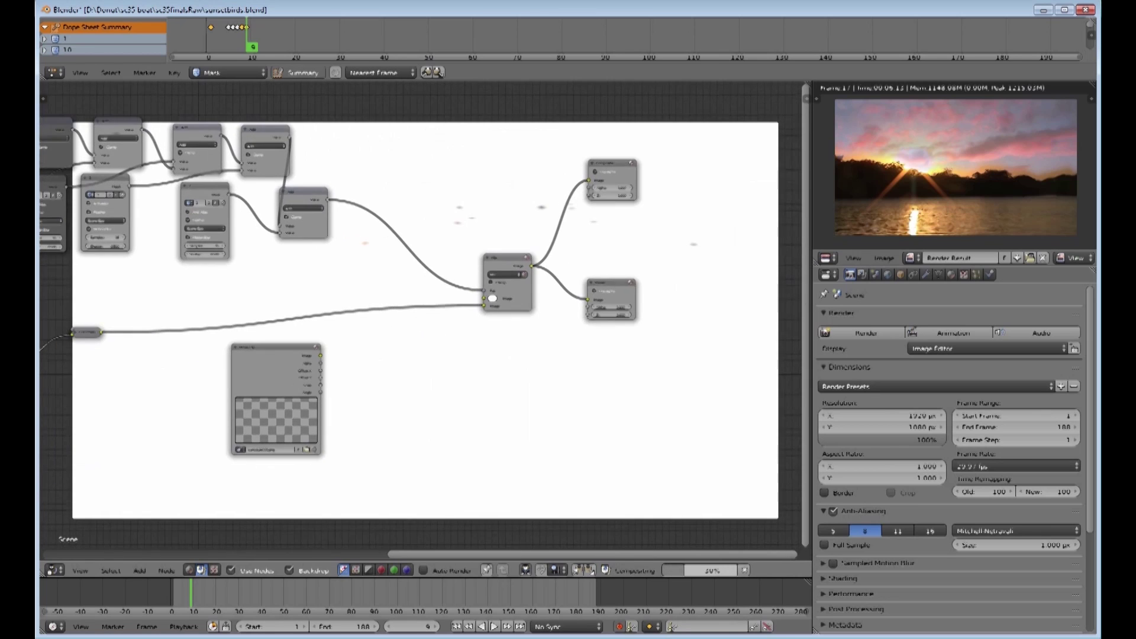
scroll(540, 297, up, 1)
click(506, 298)
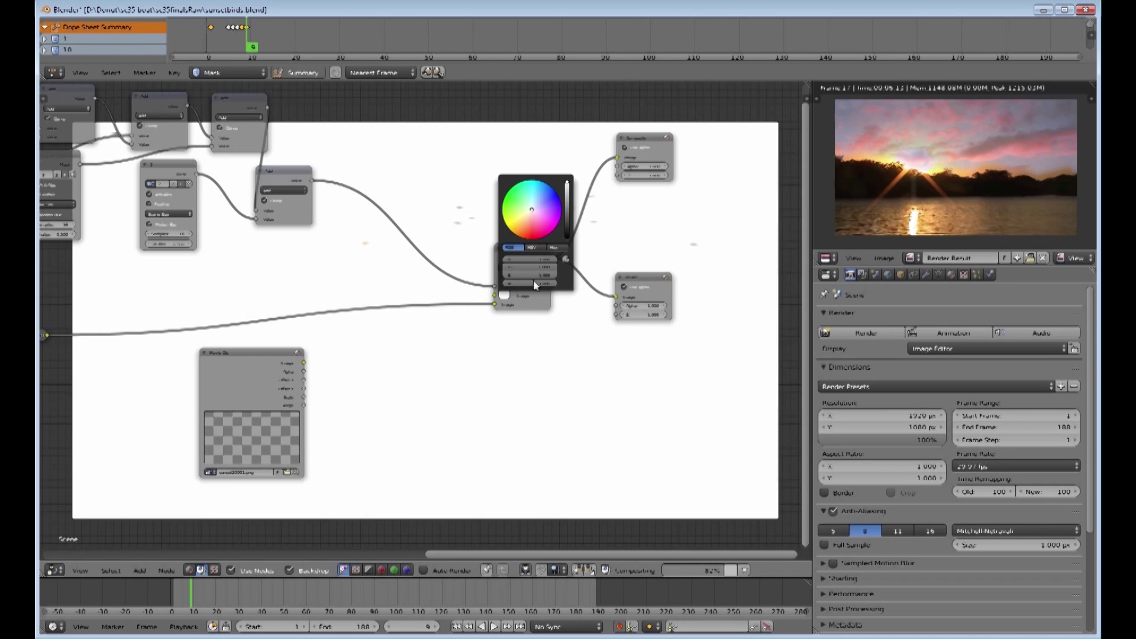
drag(553, 261, 509, 261)
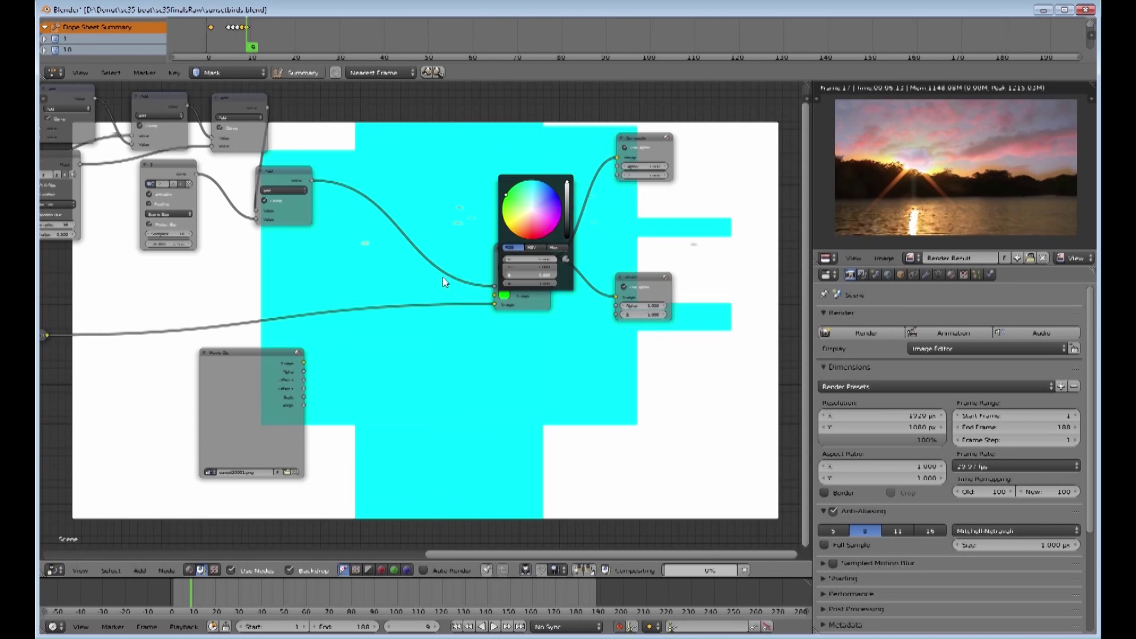
drag(550, 276, 509, 276)
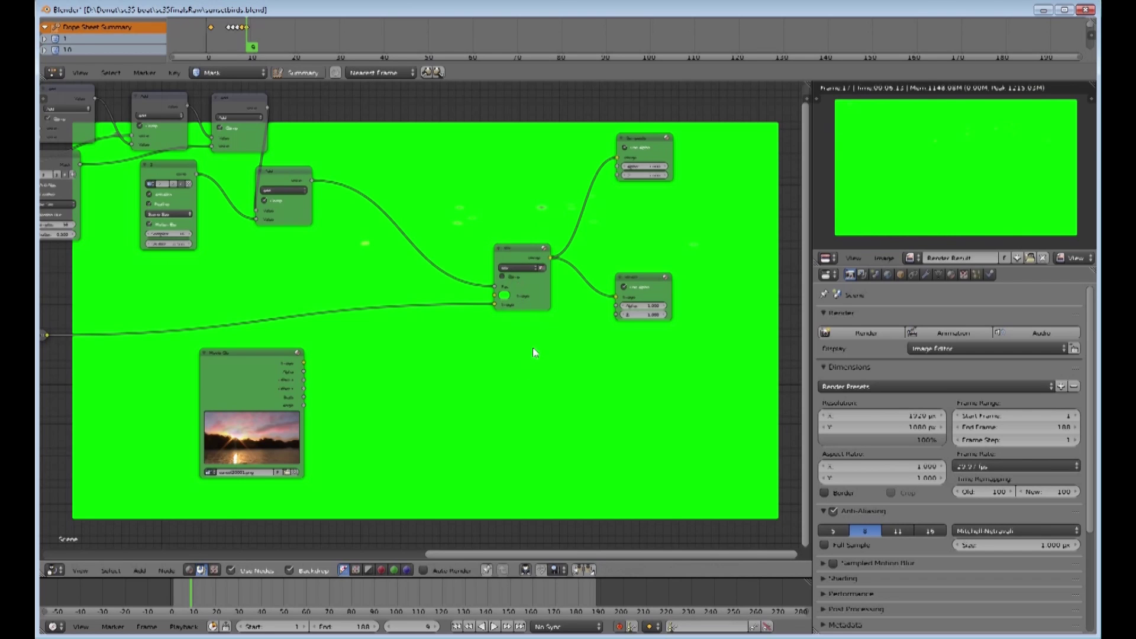
Step: Add an Image input node beside the others and open its file browser to pick a picture
scroll(455, 342, down, 1)
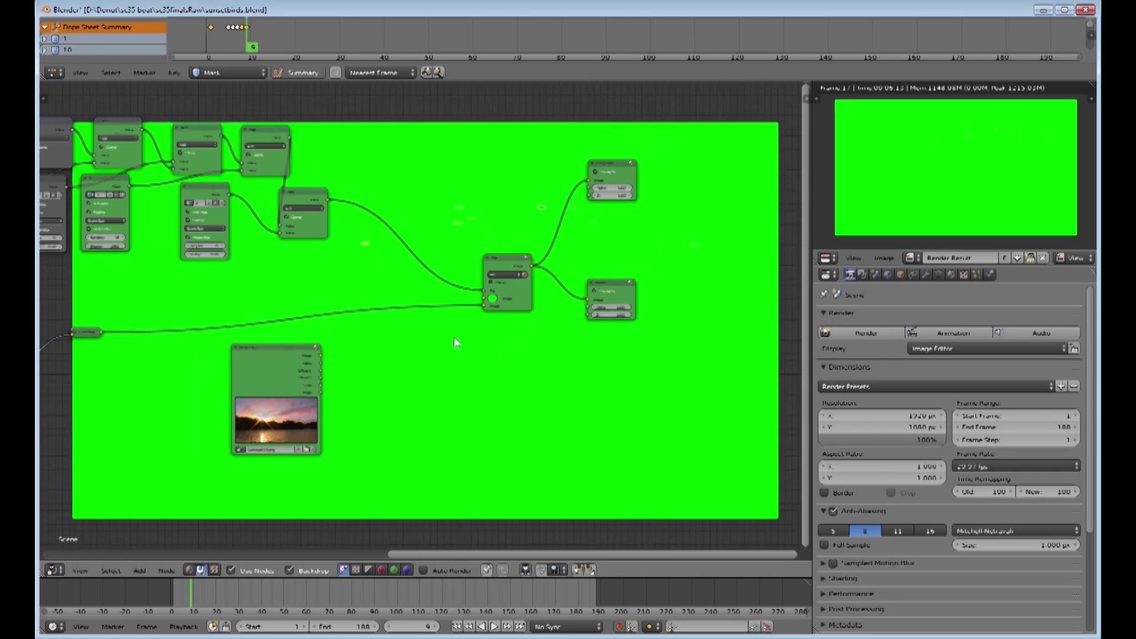
middle_drag(447, 349, 615, 215)
middle_drag(430, 388, 377, 170)
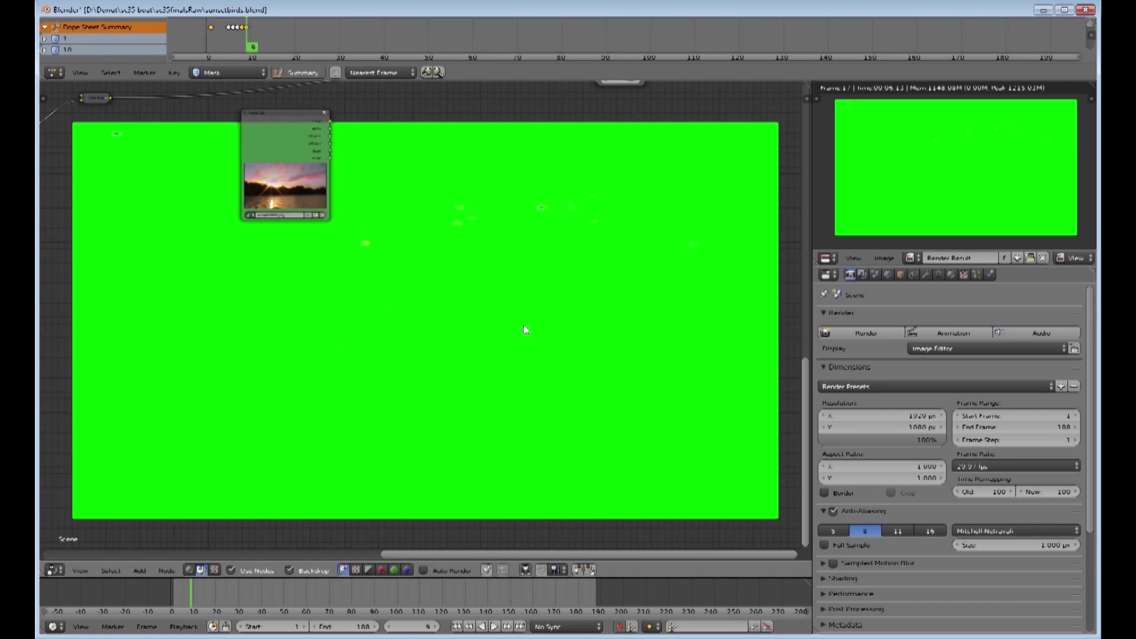
scroll(598, 229, down, 1)
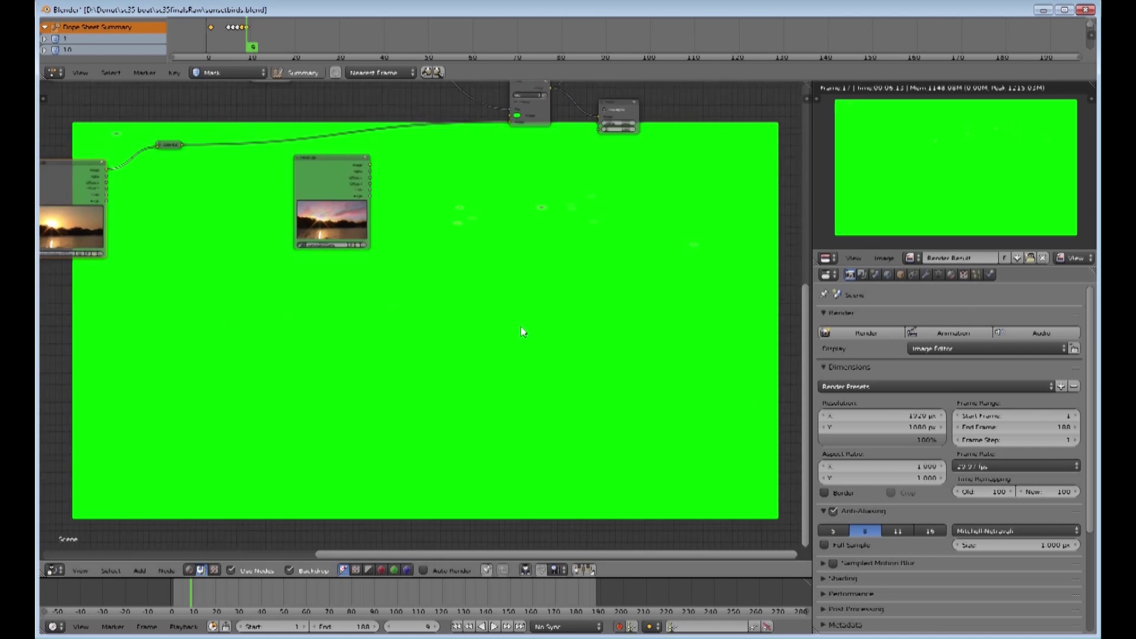
middle_drag(523, 332, 666, 448)
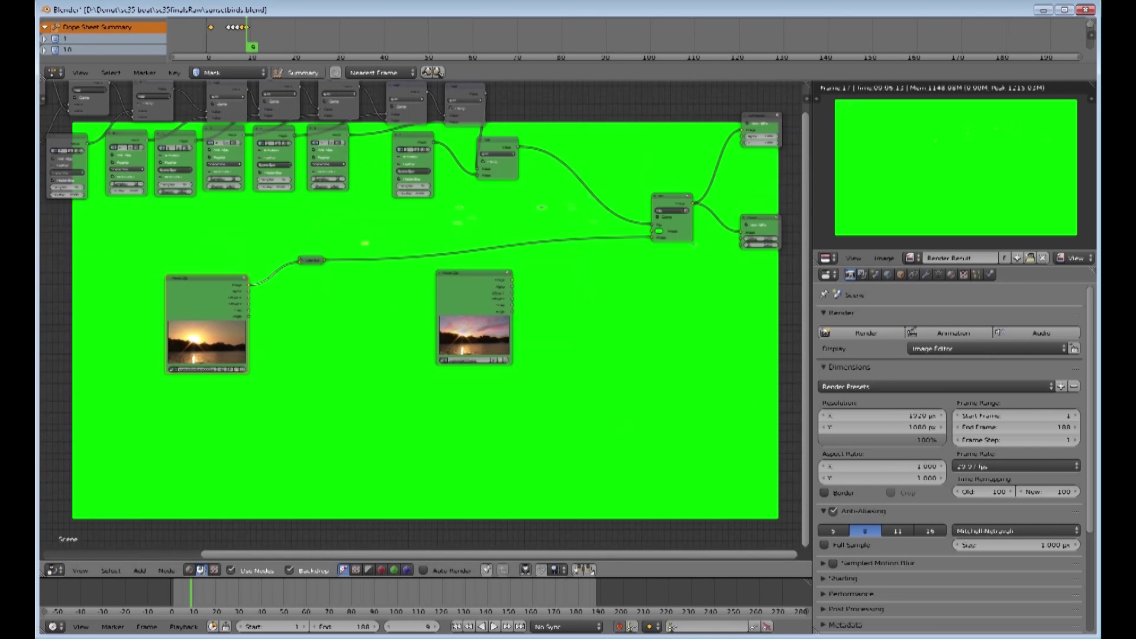
click(139, 570)
mouse_move(153, 547)
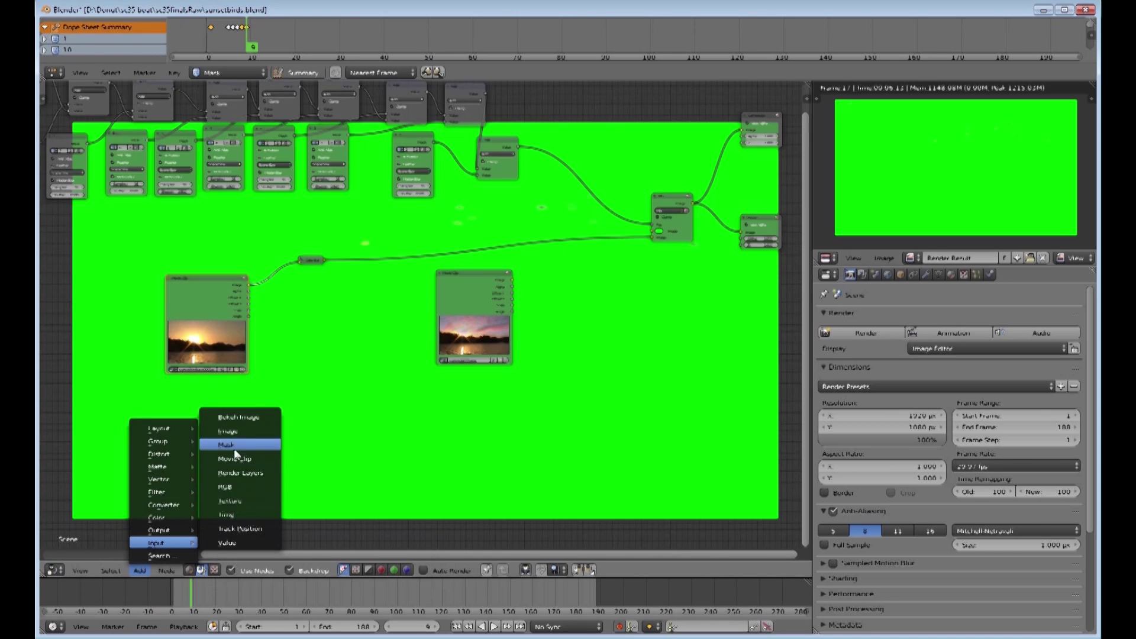
click(236, 431)
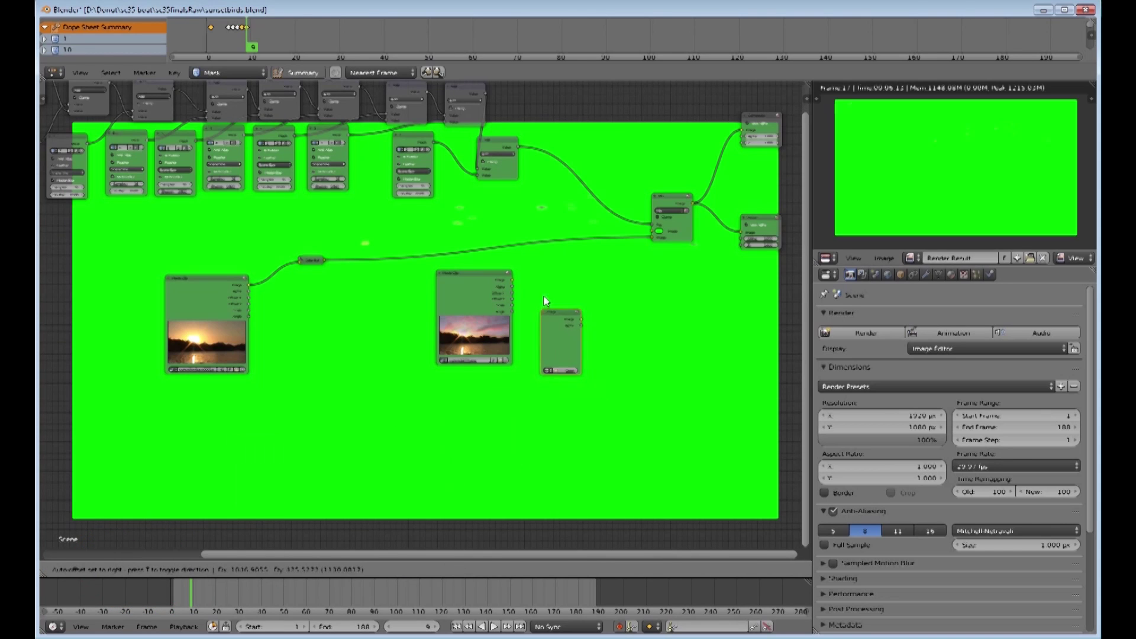
click(604, 281)
middle_drag(598, 320, 473, 343)
scroll(473, 343, up, 3)
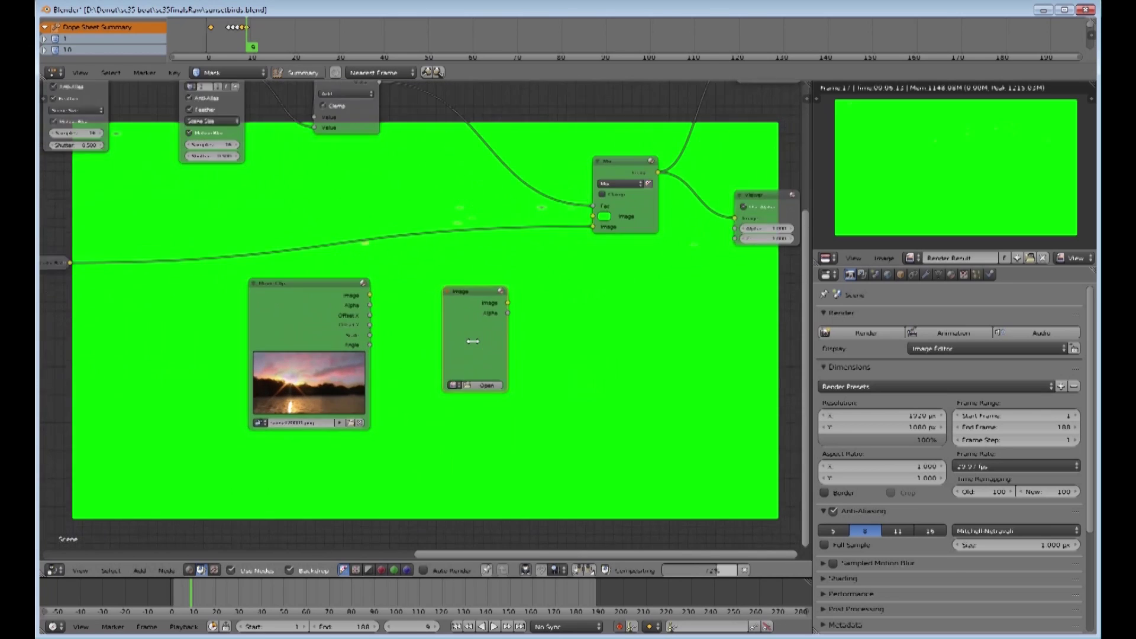
click(488, 384)
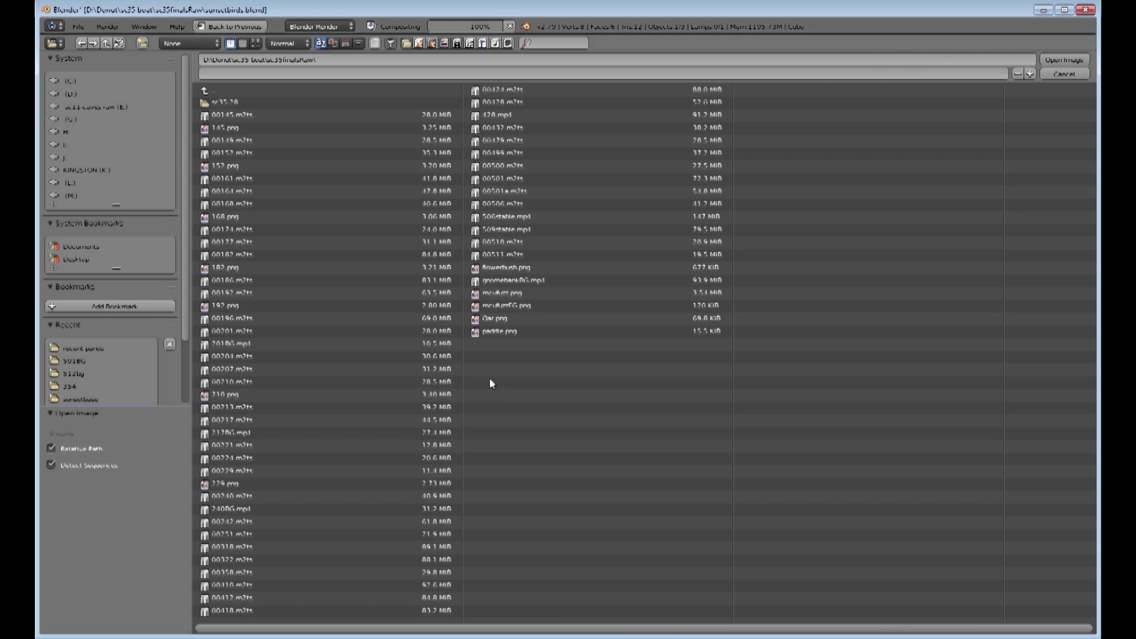
Step: Load the misty mountain panorama into the Image node and move the node off the backdrop
double_click(266, 263)
drag(484, 289, 609, 209)
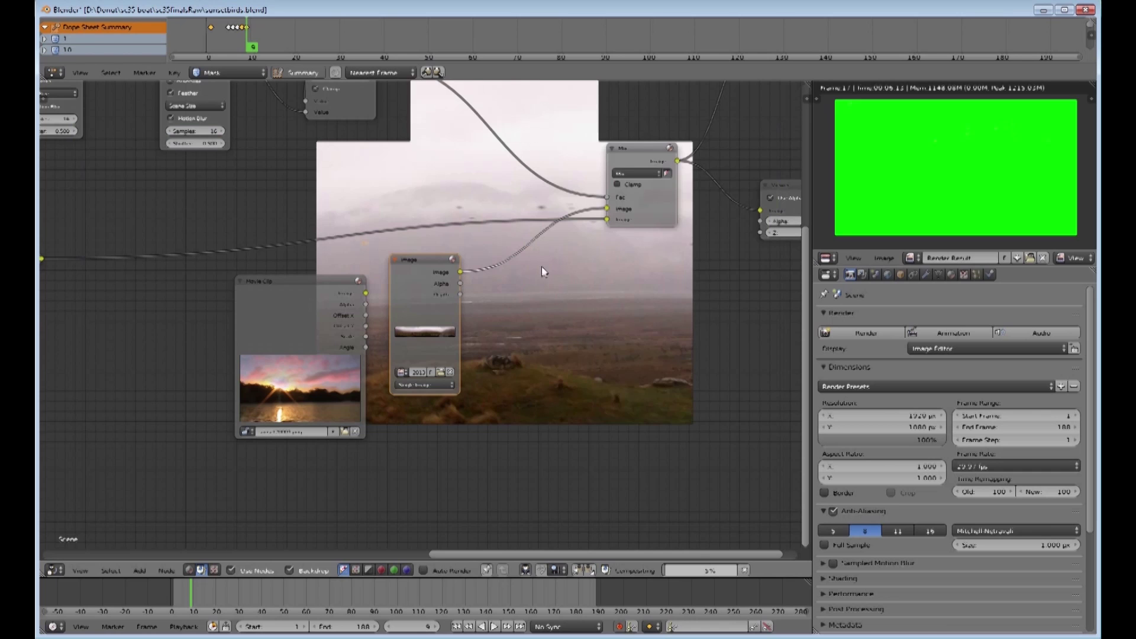
middle_drag(532, 344, 445, 89)
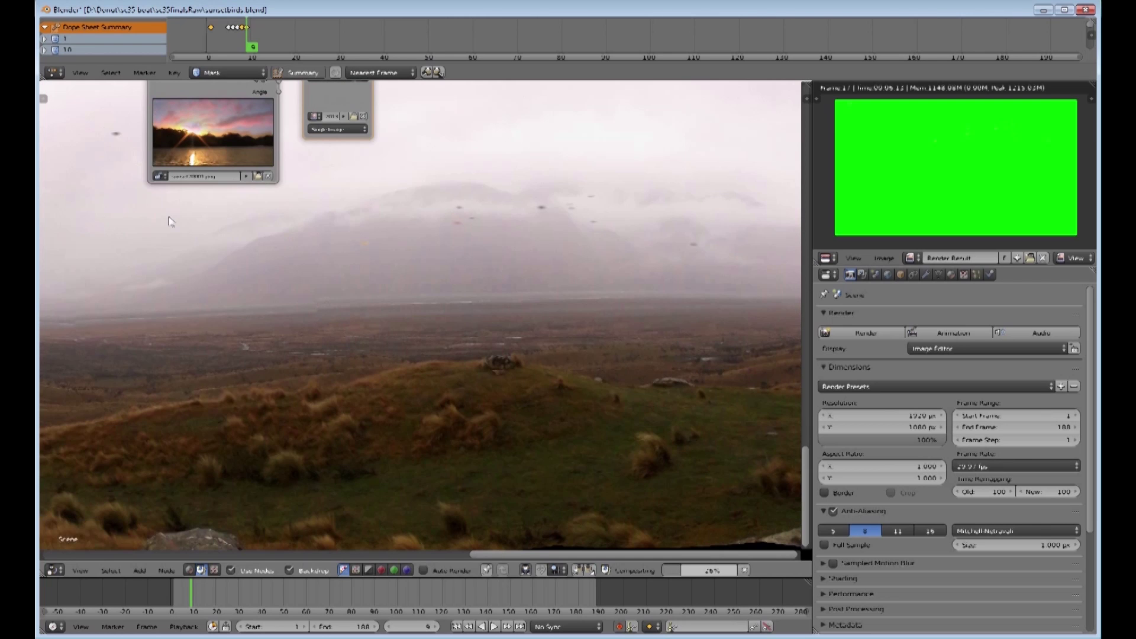
scroll(315, 344, down, 1)
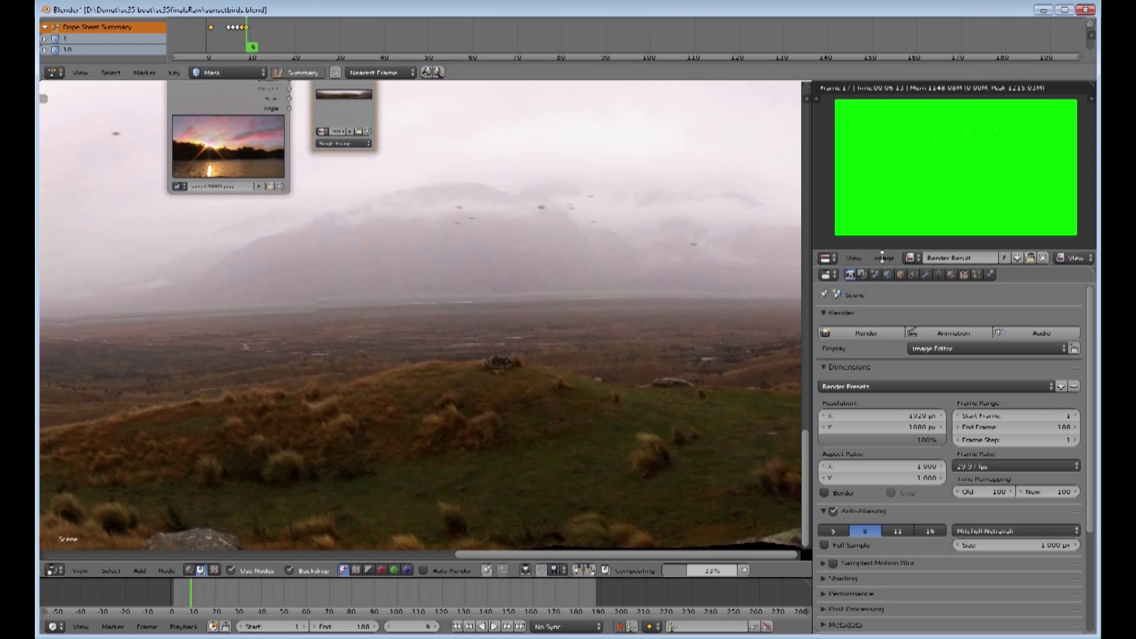
Step: Render the current frame to preview the composite
click(878, 330)
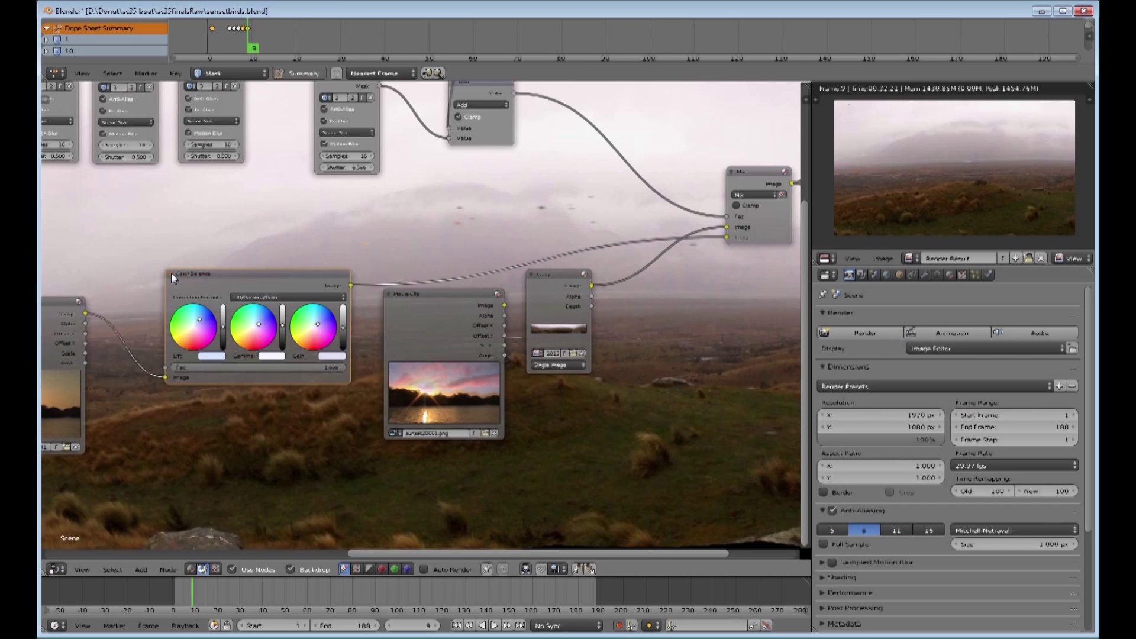
Step: Rearrange the Color Balance, Movie Clip and Image nodes in the tree
drag(244, 273, 251, 262)
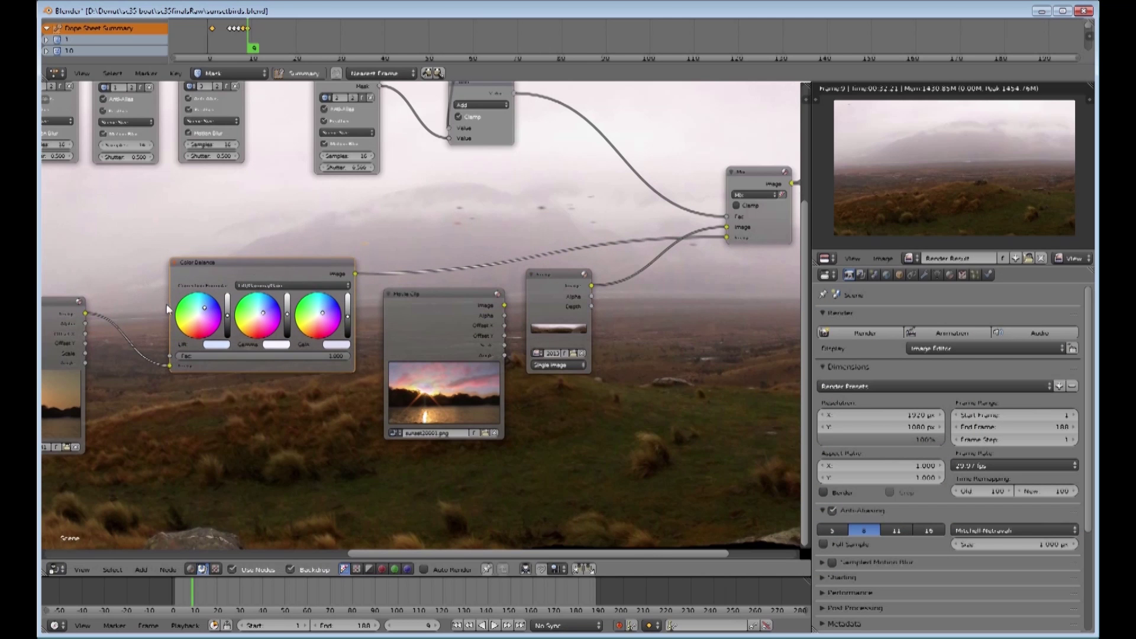
middle_drag(181, 318, 311, 360)
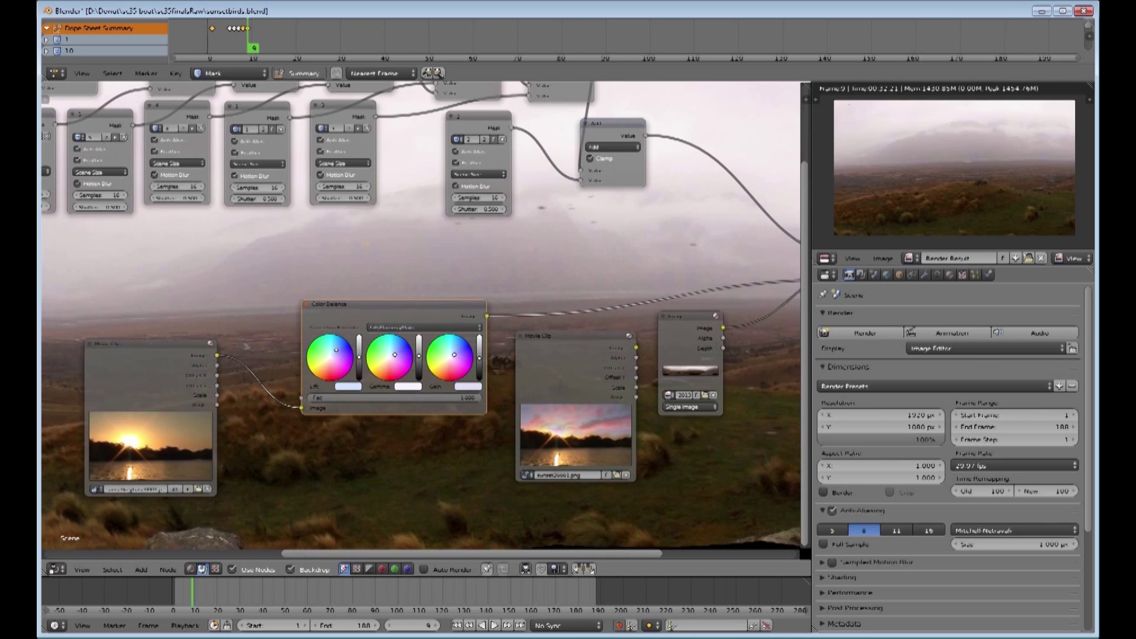
click(157, 351)
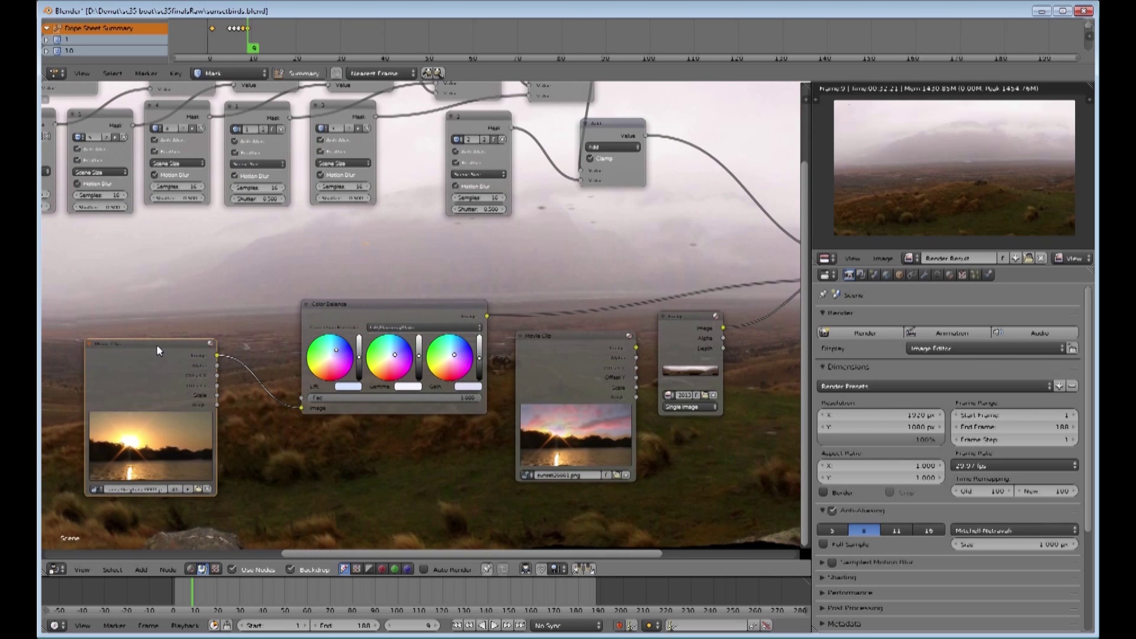
drag(677, 324, 667, 349)
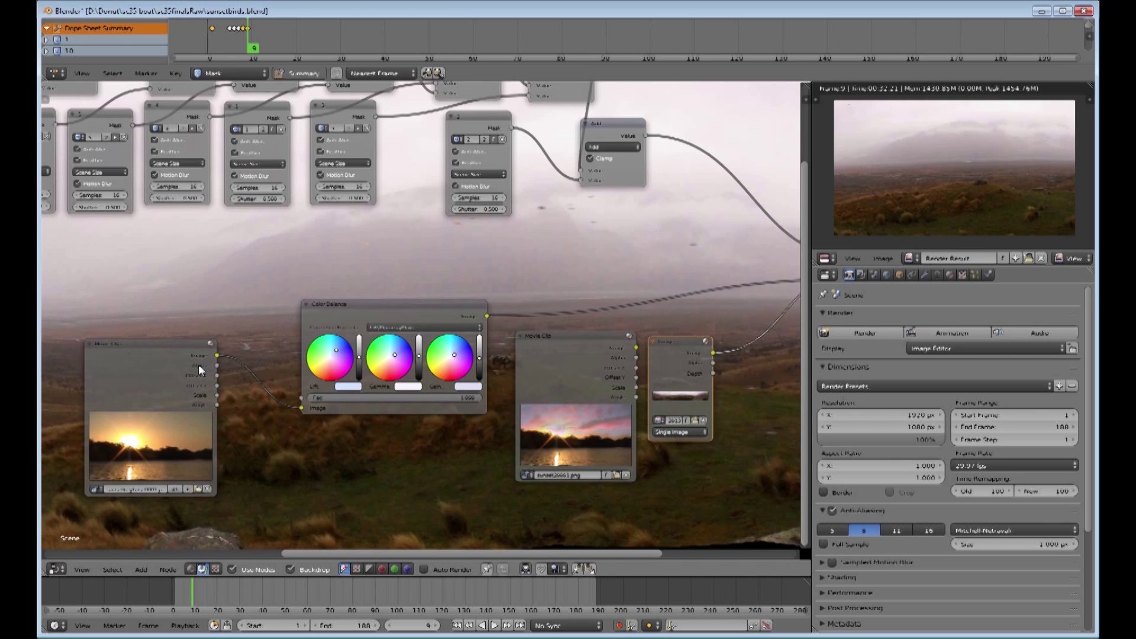
mouse_move(421, 312)
mouse_down()
mouse_move(424, 299)
mouse_move(425, 310)
mouse_up()
Step: Try a cyan, darker gamma tint, then return gamma to near-neutral brightness
drag(400, 357, 392, 332)
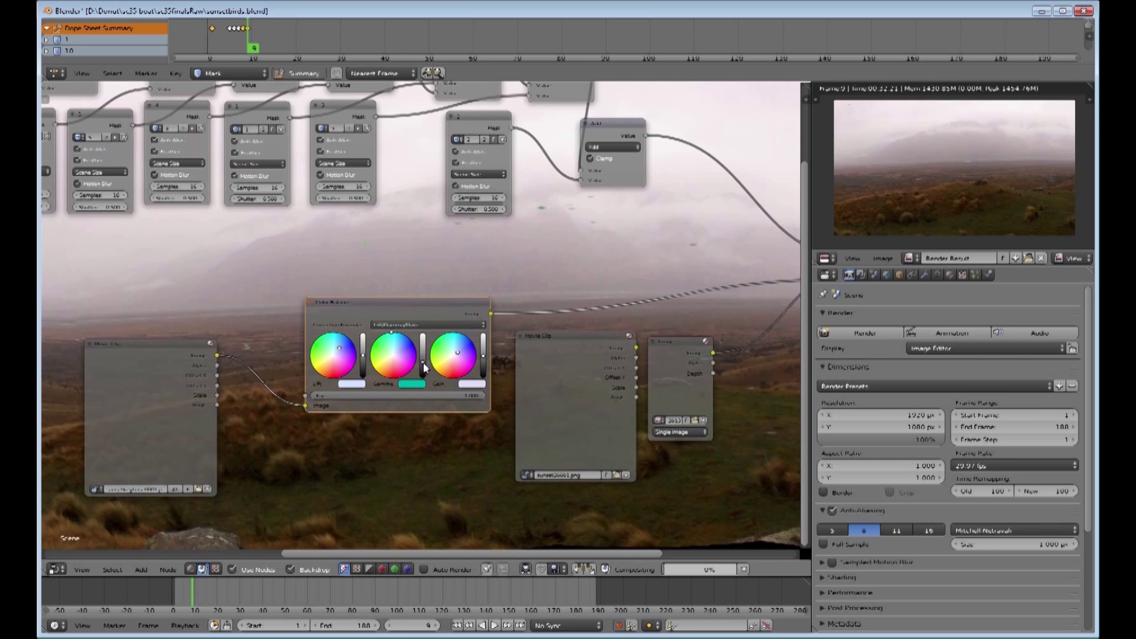
mouse_move(424, 363)
mouse_down()
mouse_move(404, 397)
mouse_move(424, 359)
mouse_up()
drag(397, 348, 401, 353)
drag(423, 367, 424, 352)
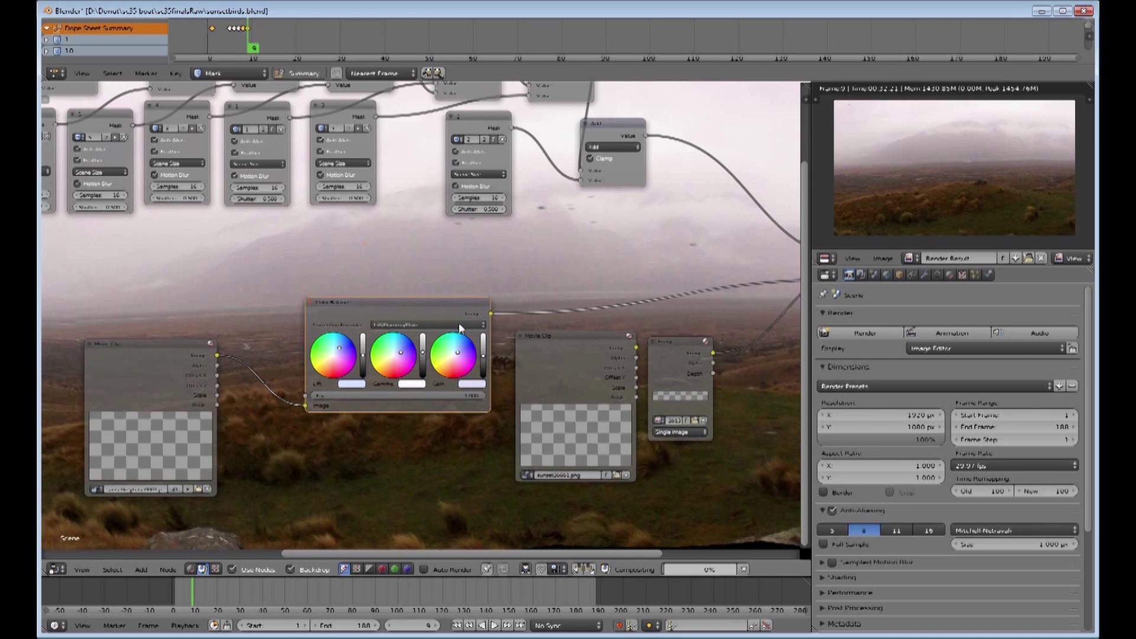
scroll(556, 250, down, 5)
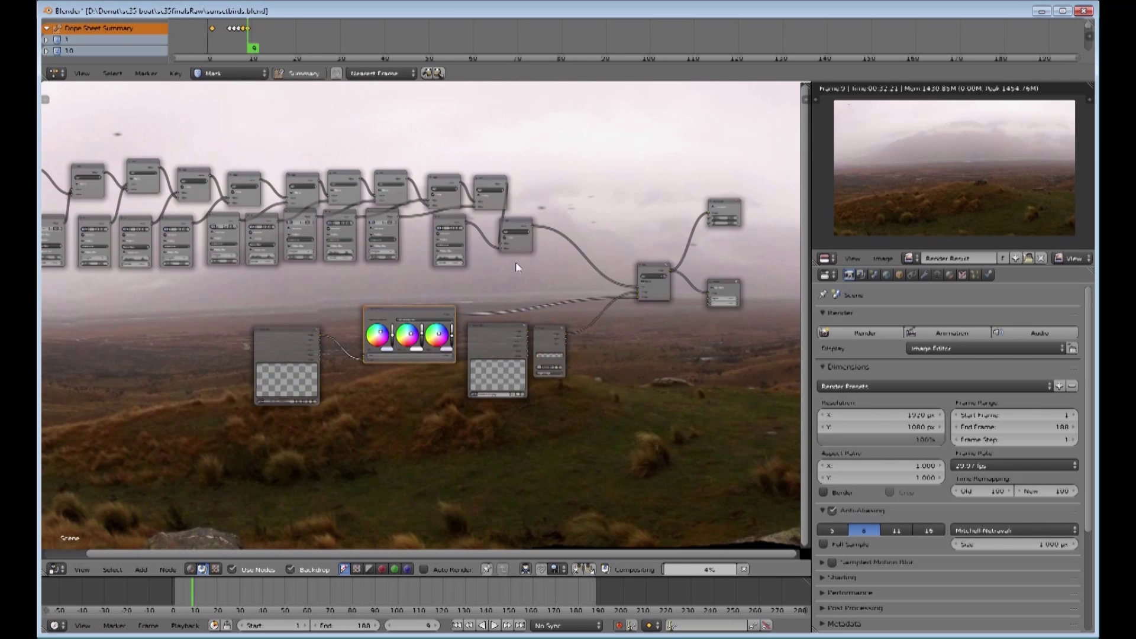
Step: Slide the node tree upward to reveal the misty hillside with the birds
middle_drag(529, 197, 549, 117)
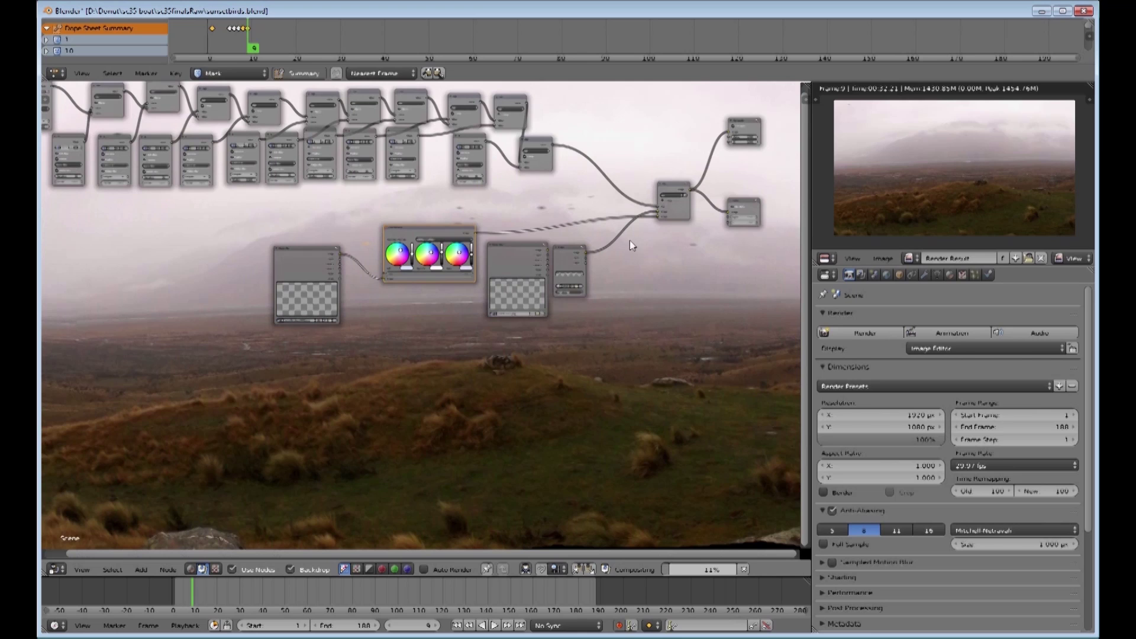
middle_drag(619, 277, 623, 91)
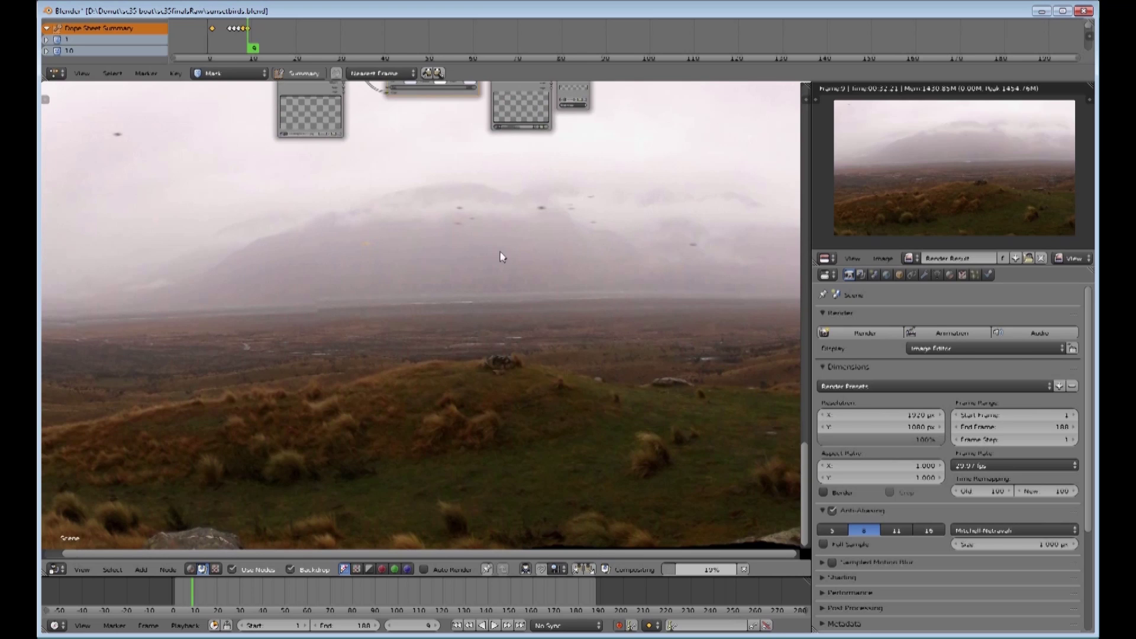